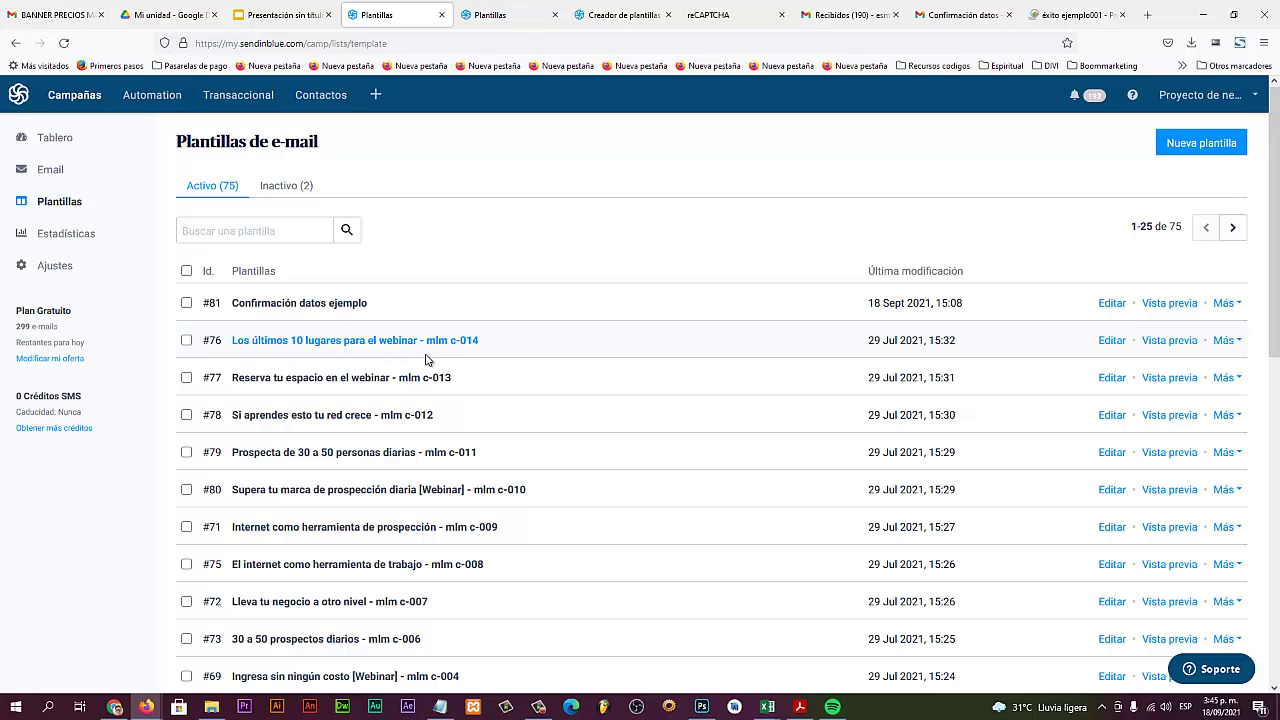
Step: Open the template "El internet como herramienta de trabajo - mlm c-008", review its message content, and return to the template list
scroll(430, 365, down, 2)
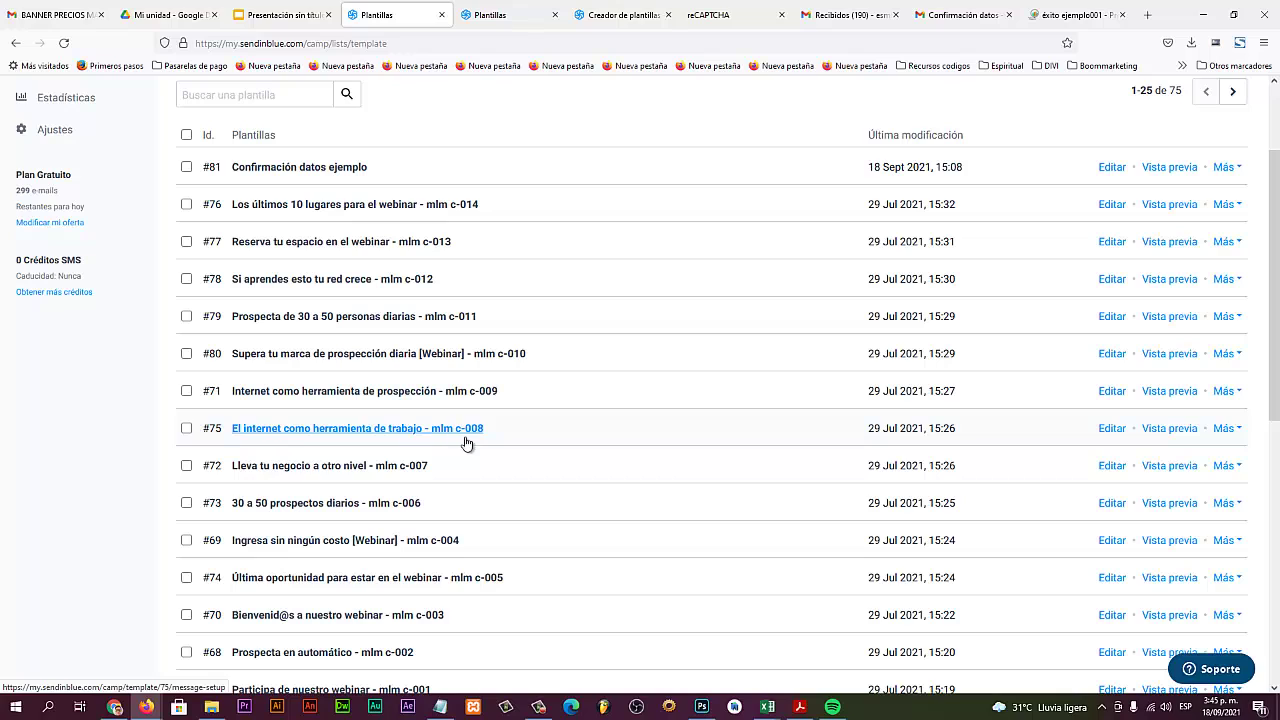
click(394, 430)
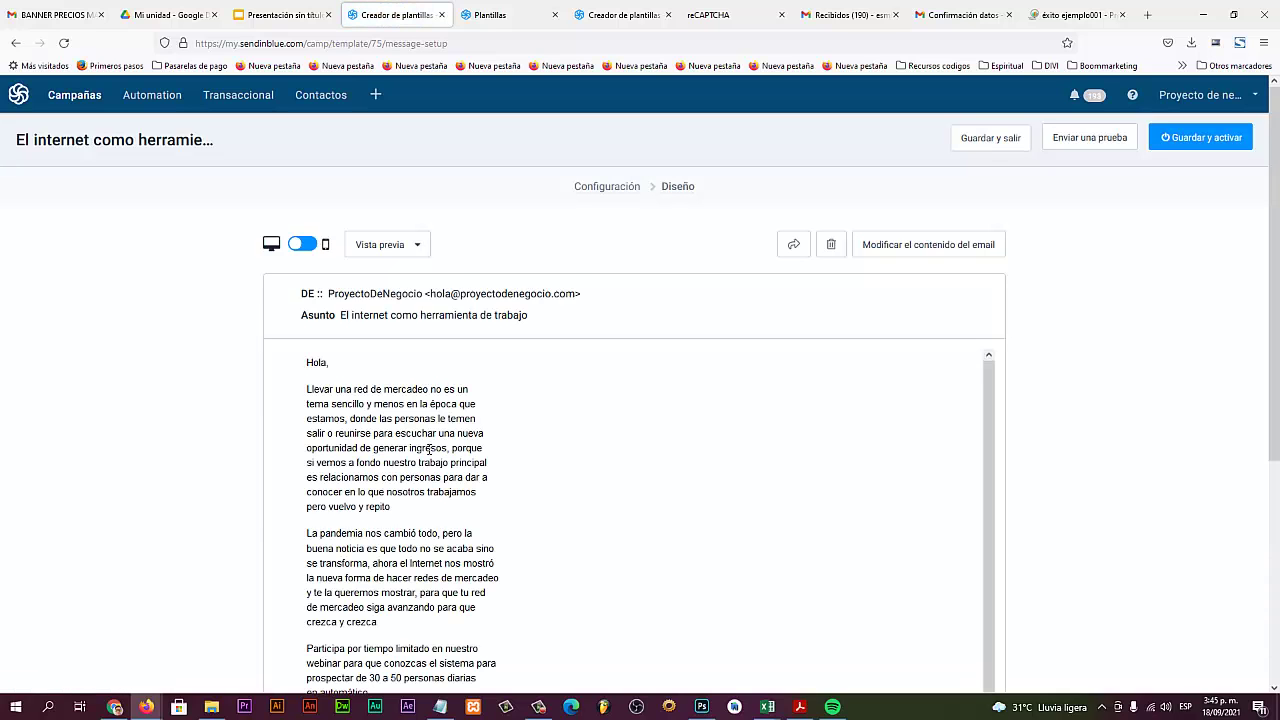
scroll(427, 449, down, 5)
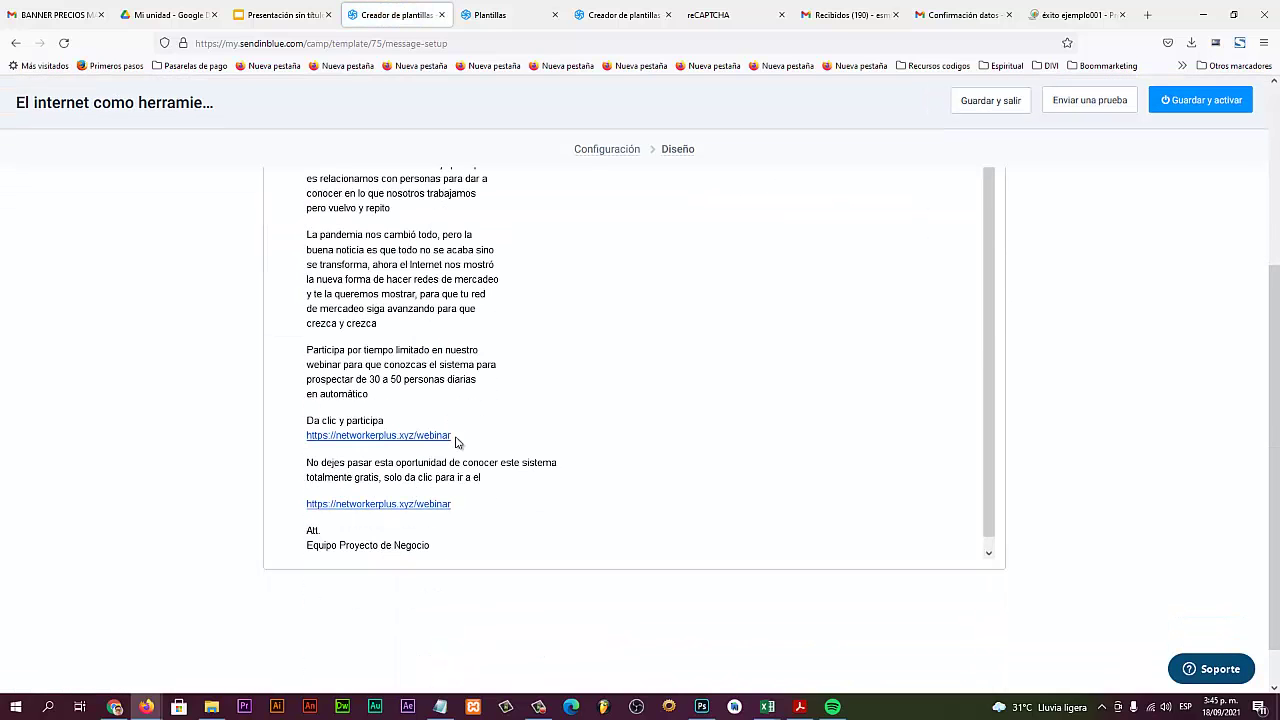
scroll(455, 441, up, 5)
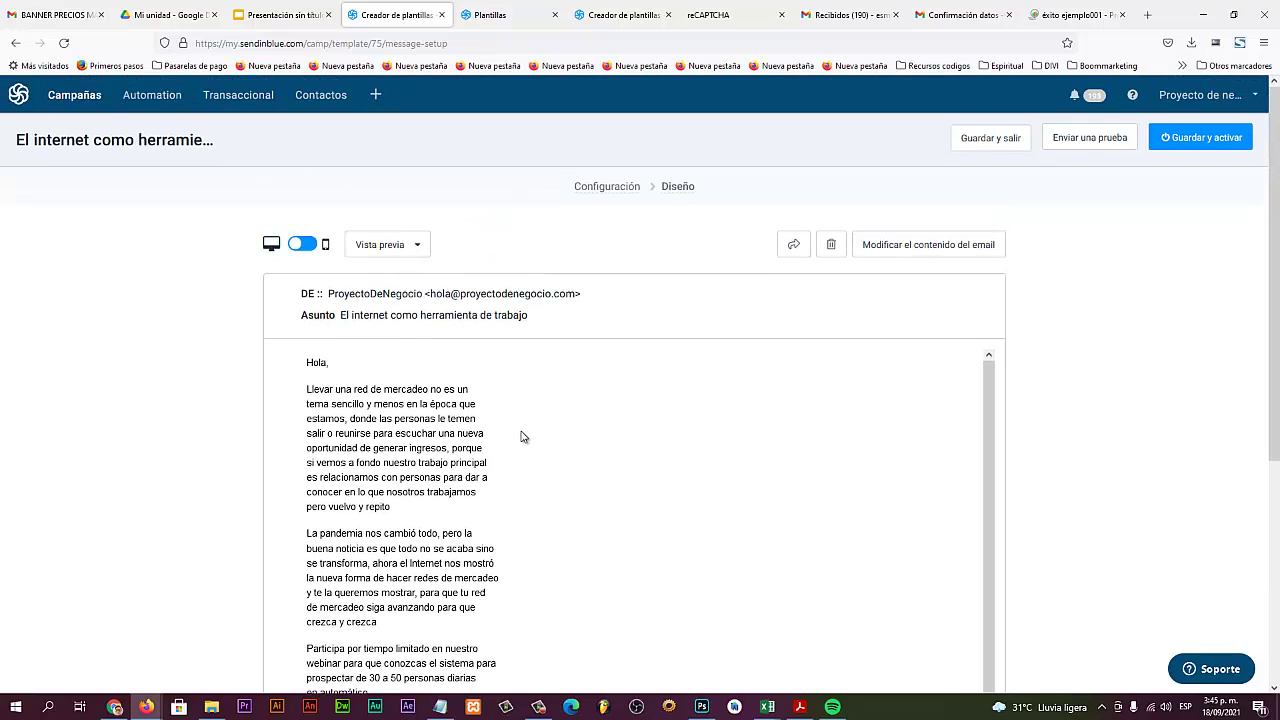
scroll(521, 437, down, 5)
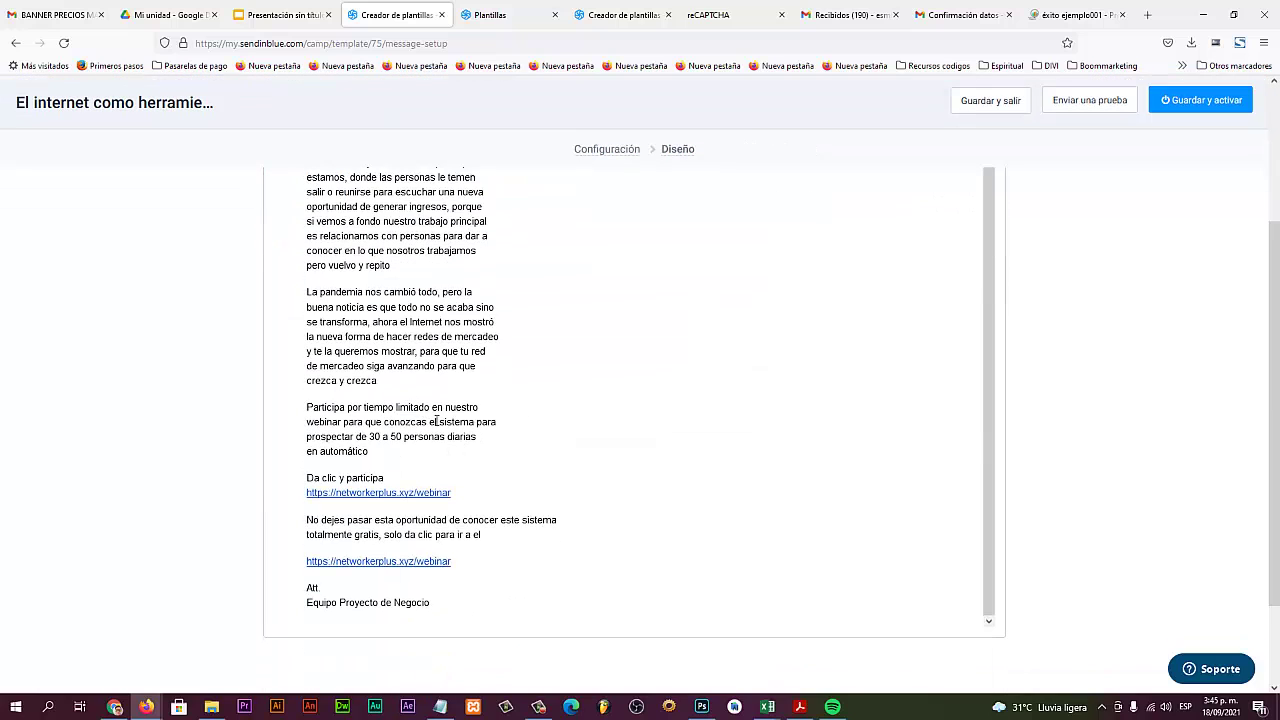
scroll(454, 489, up, 5)
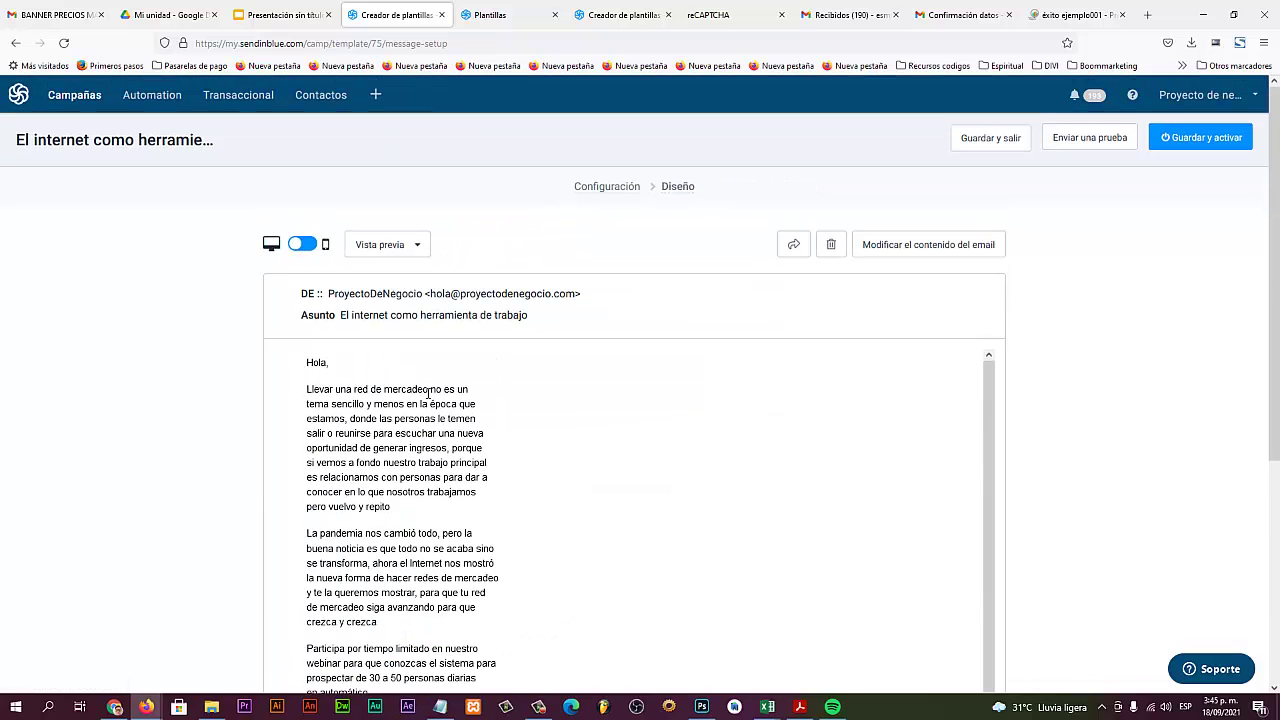
scroll(428, 393, down, 1)
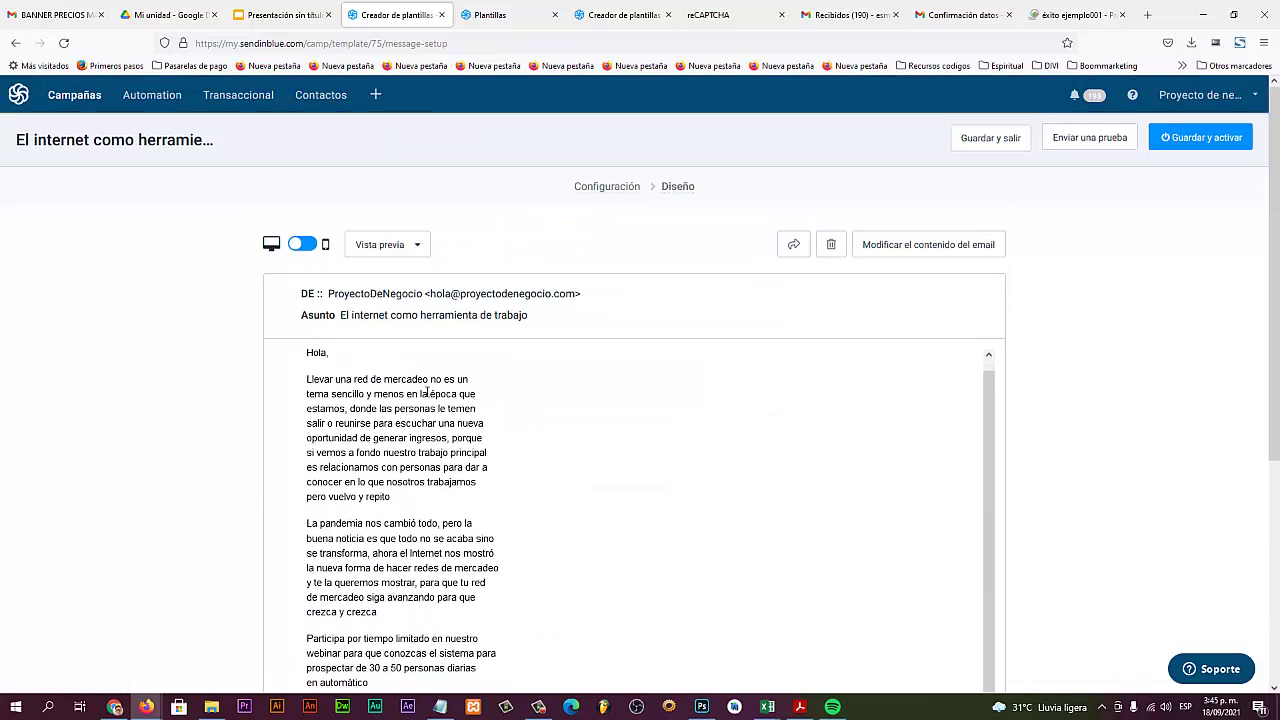
click(985, 140)
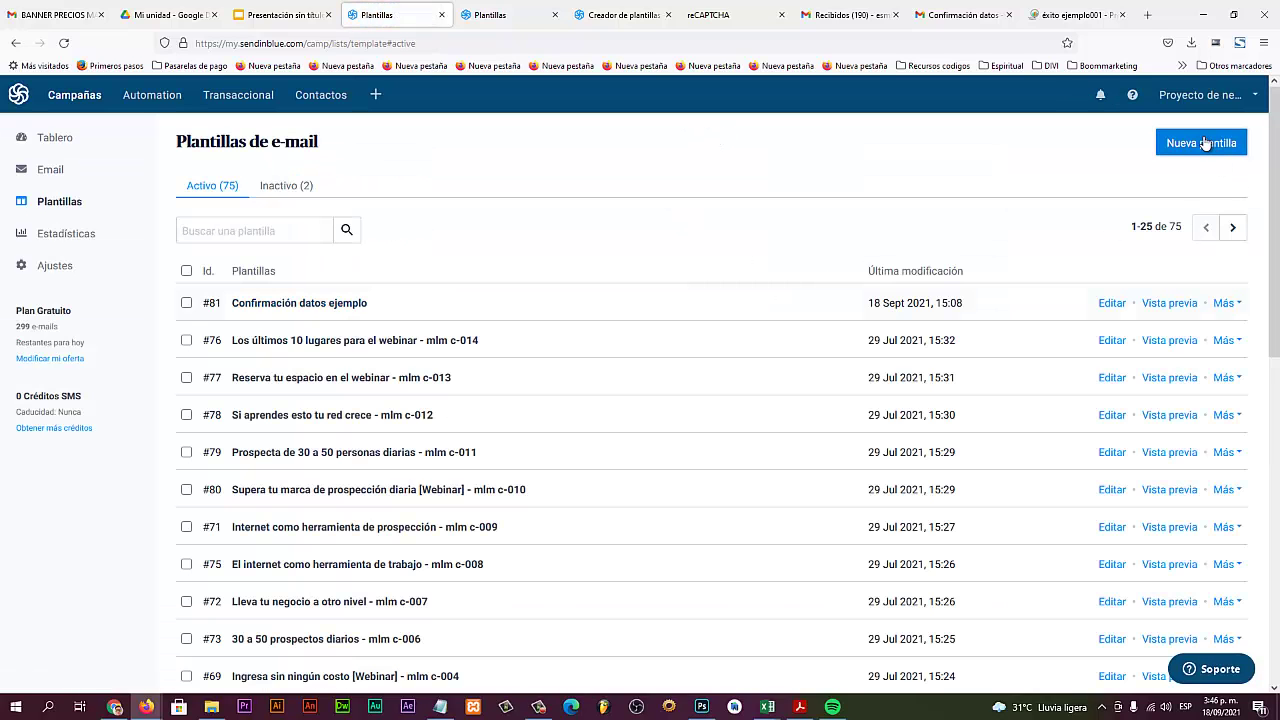
Step: Create a new email template named "c1 ejemplo001" with the subject "ejemplo001"
click(1205, 143)
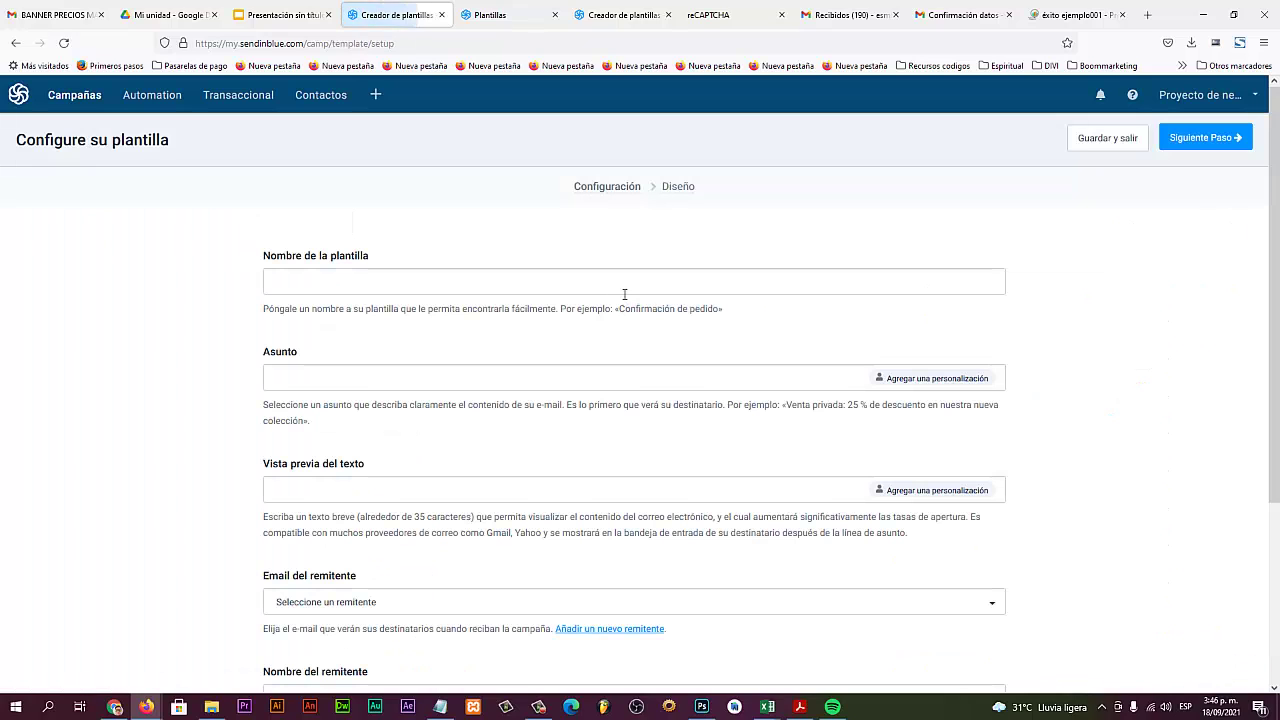
click(503, 280)
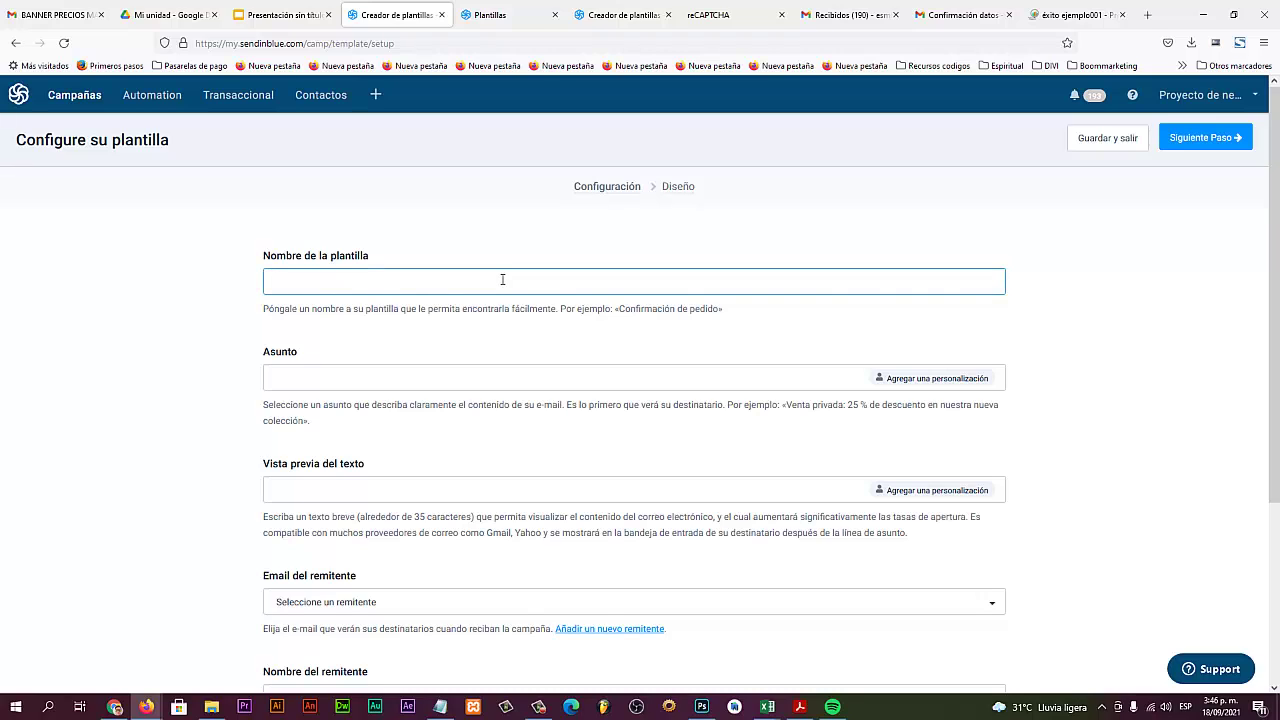
text(c)
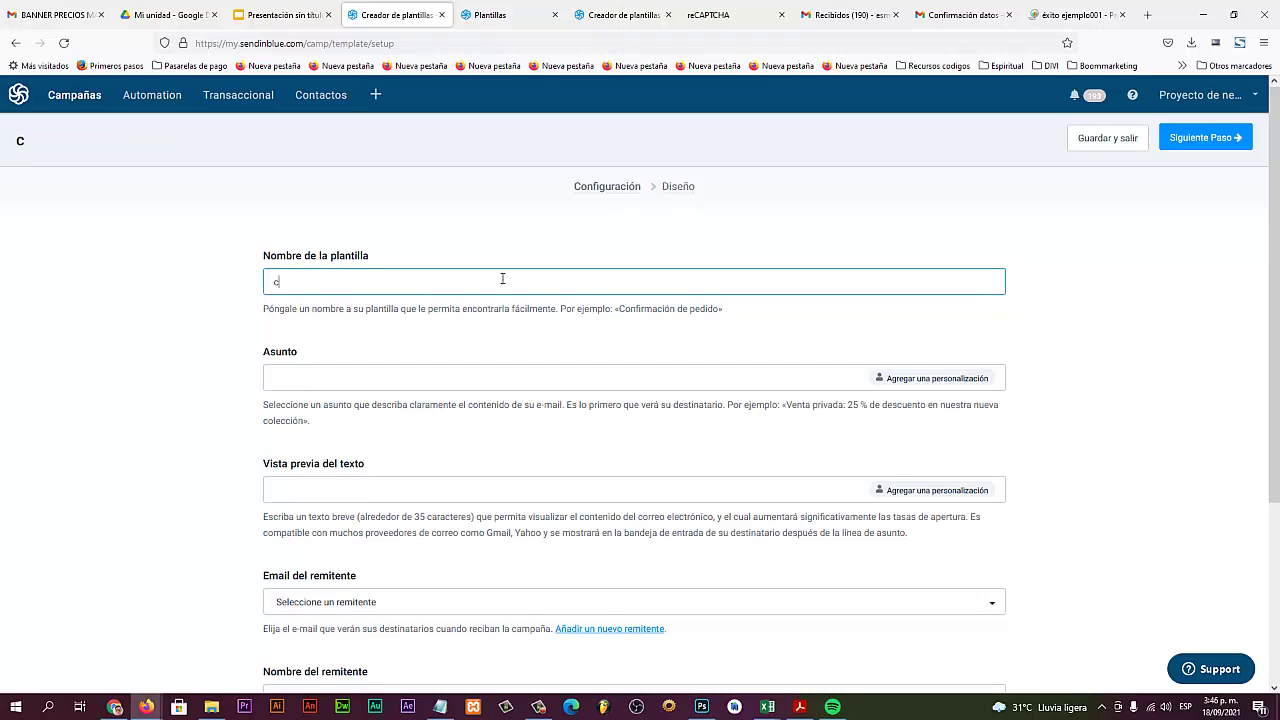
text(1 ejemplo)
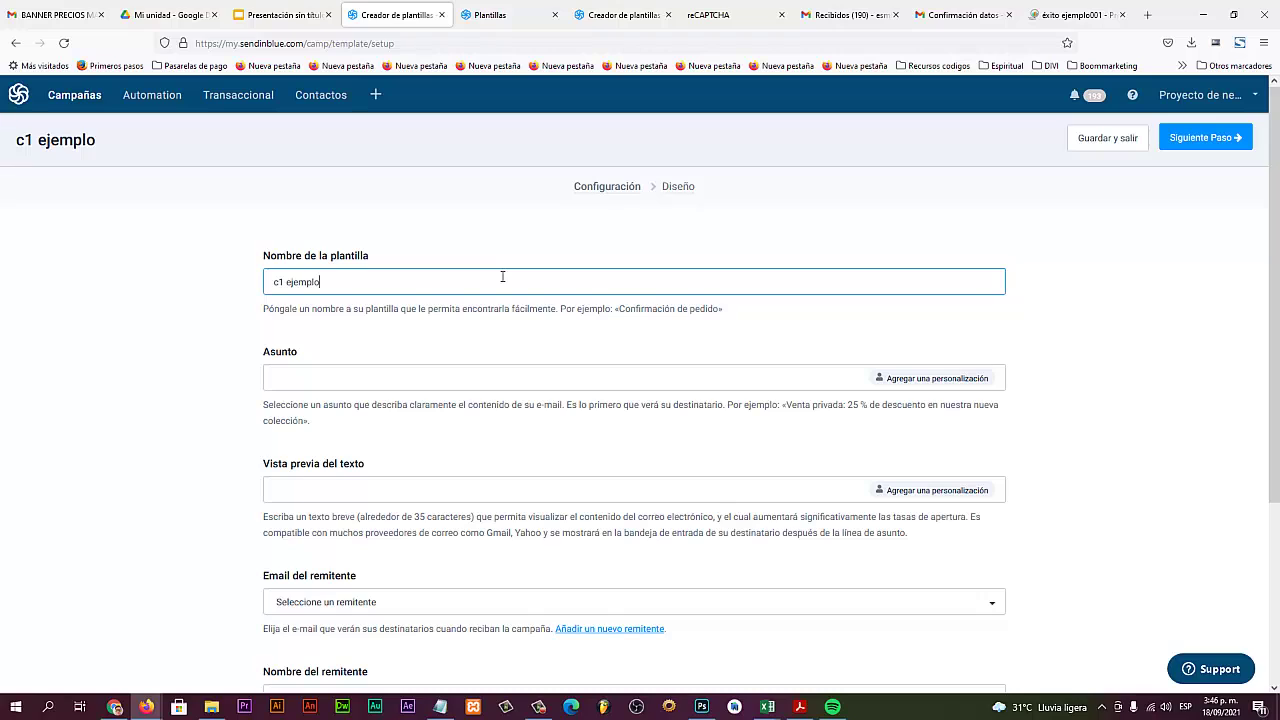
text(001)
key(Tab)
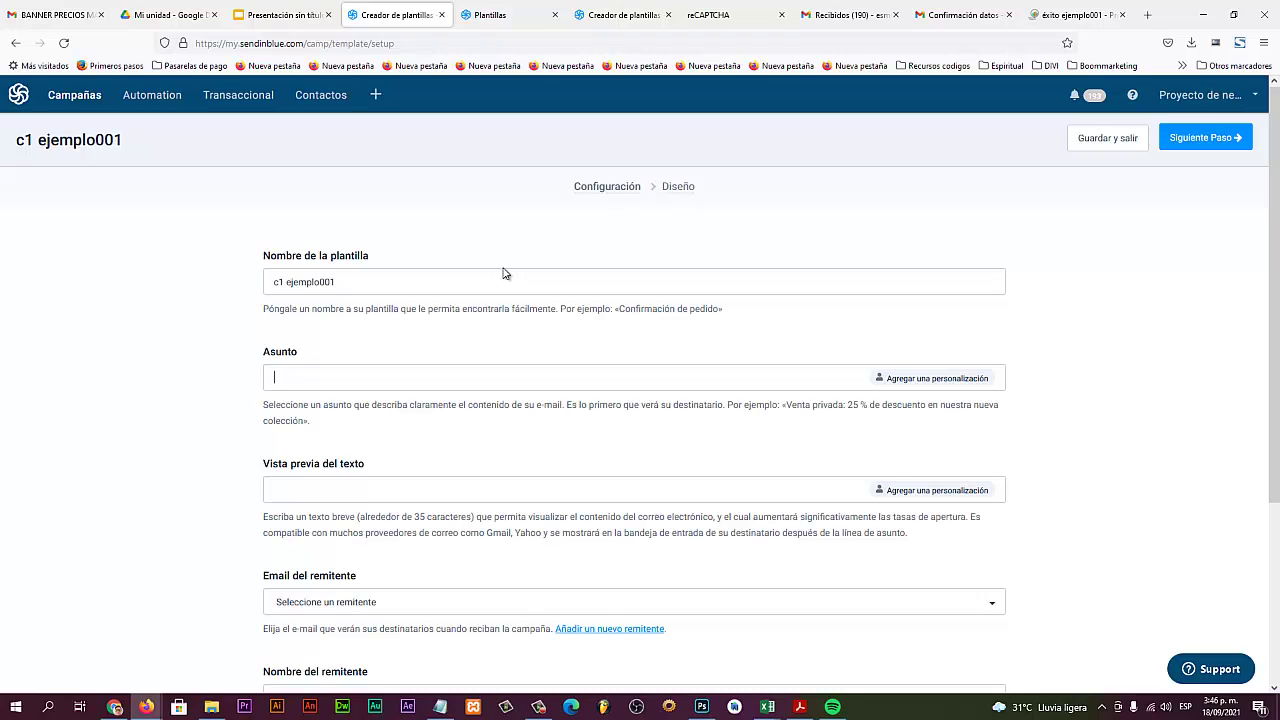
text(ejemplo001)
Step: Select ProyectoDeNegocio as the template's sender and continue to the design stage
scroll(506, 275, down, 3)
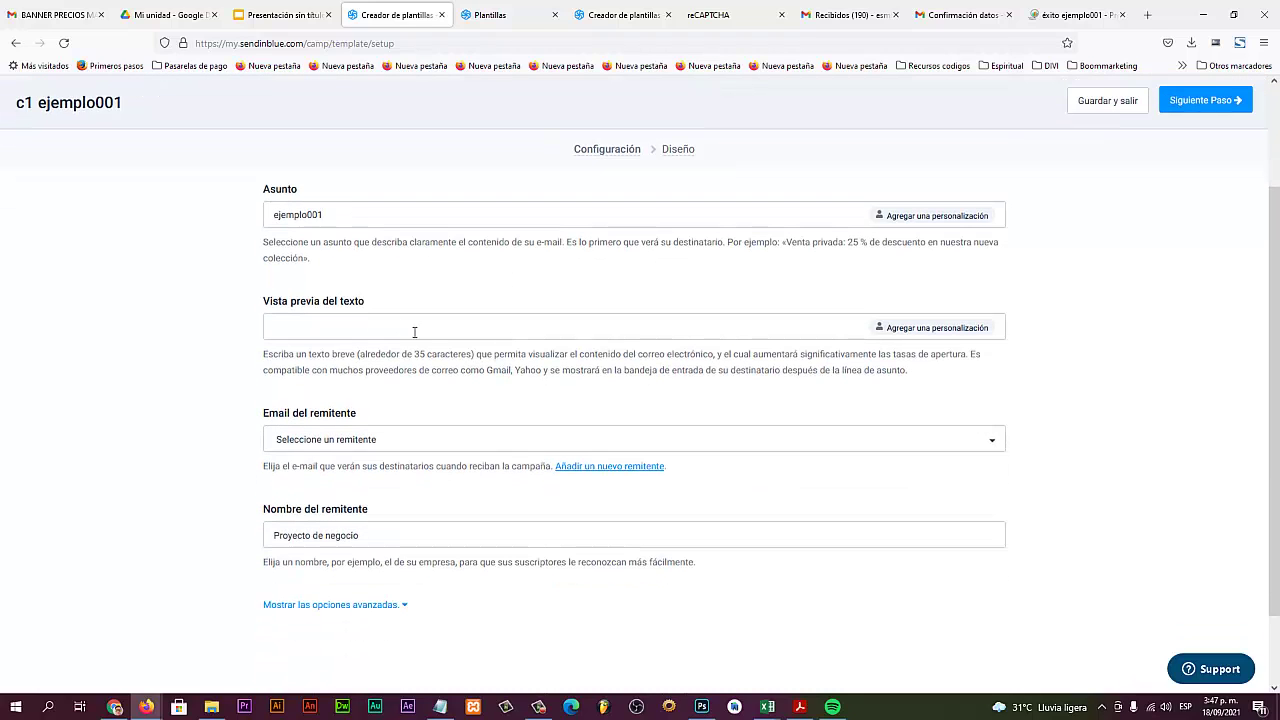
click(394, 439)
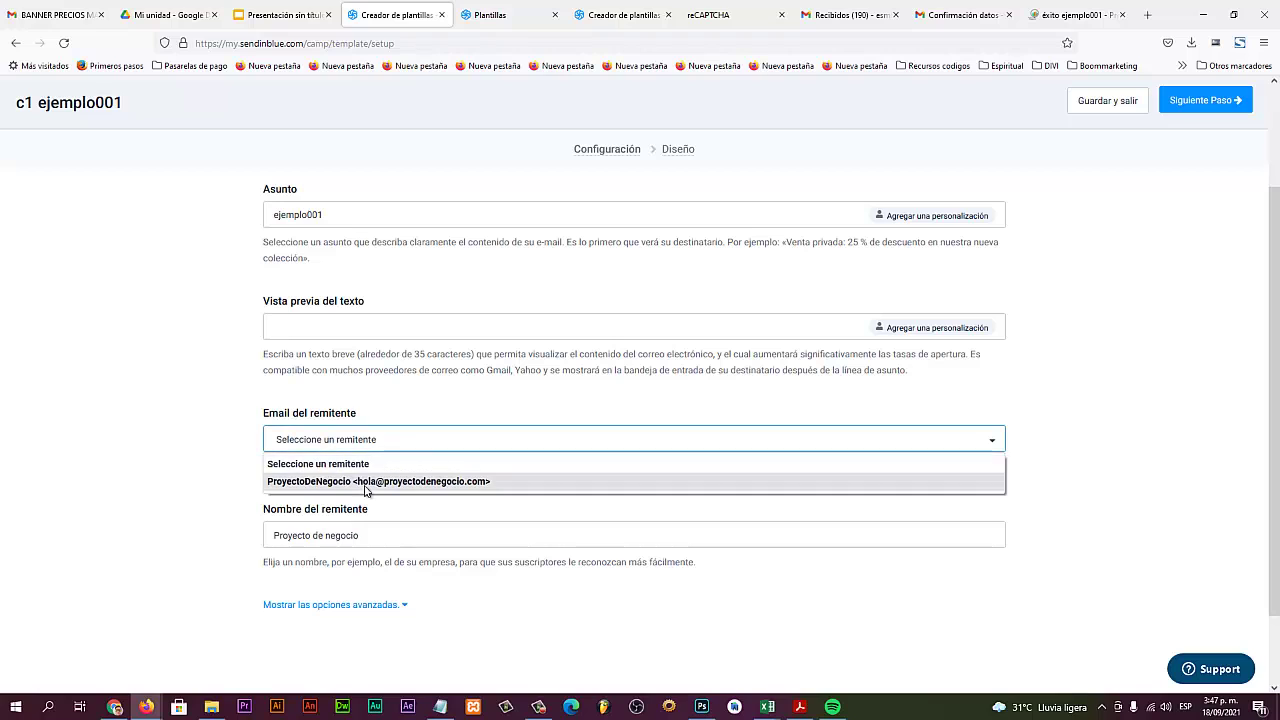
click(371, 487)
click(1174, 100)
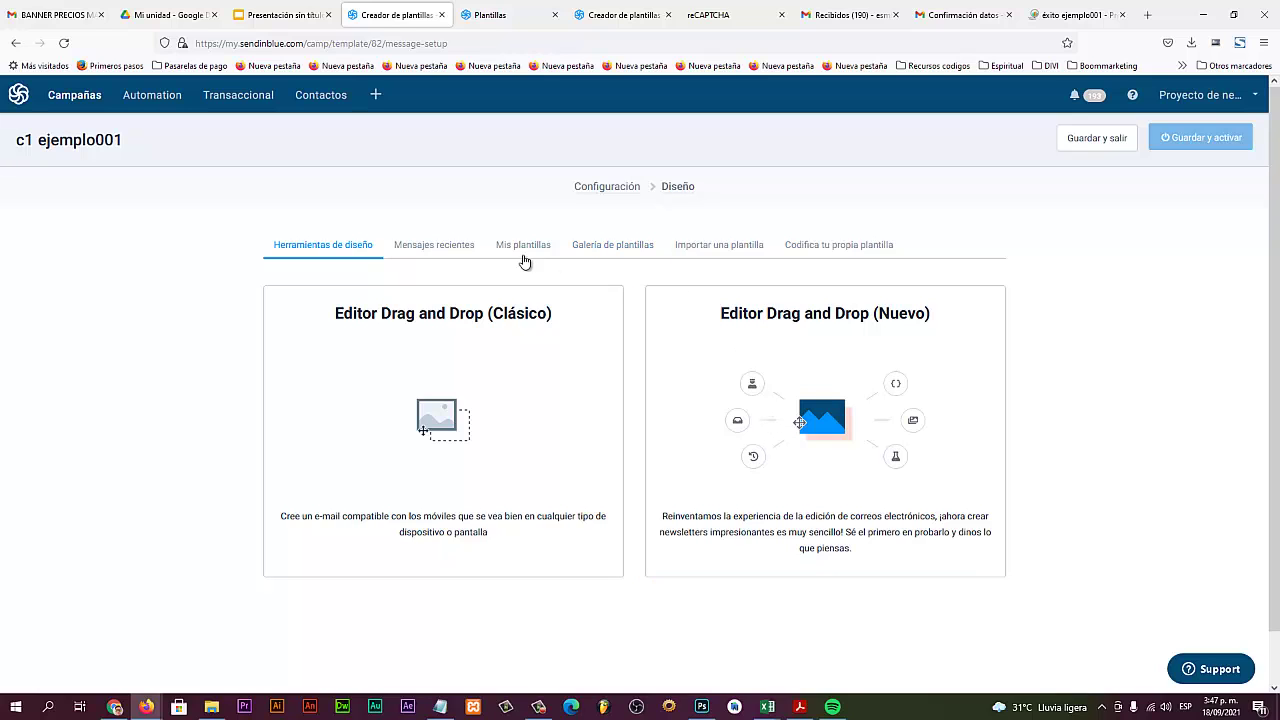
Step: Examine the template's design sources: recent messages, own templates, template gallery, template import and custom coding
click(435, 246)
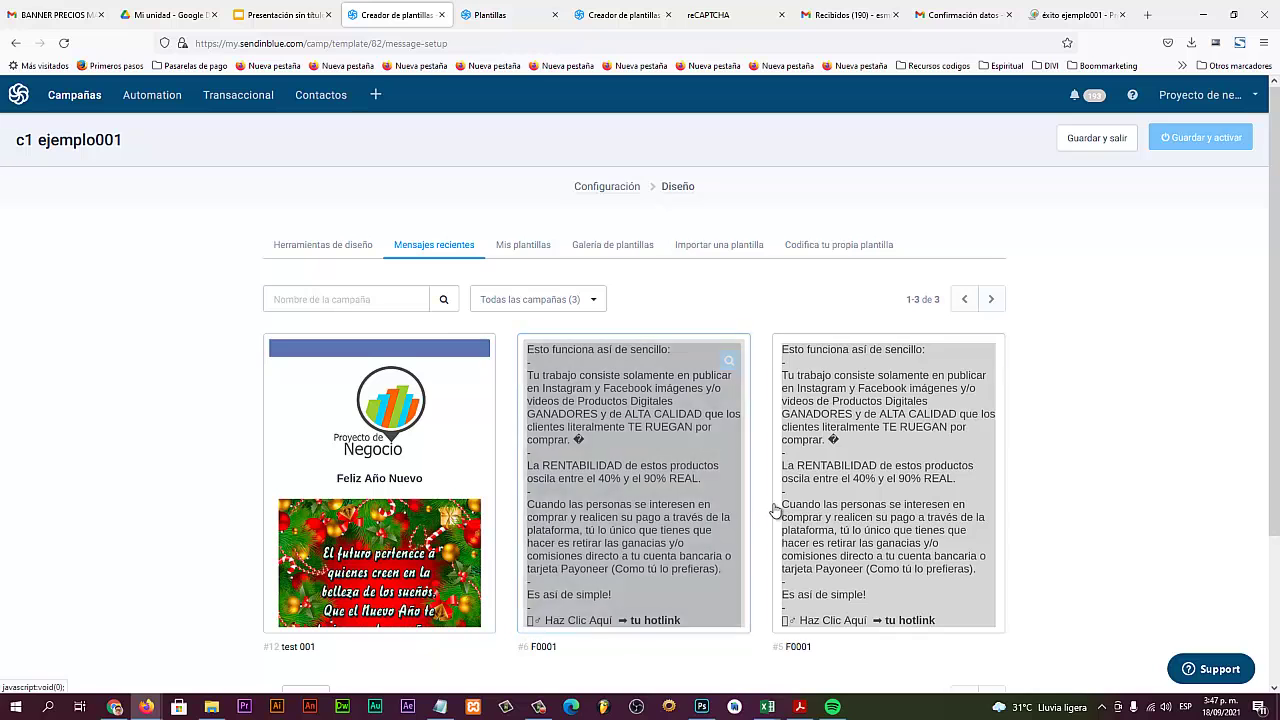
scroll(721, 453, down, 2)
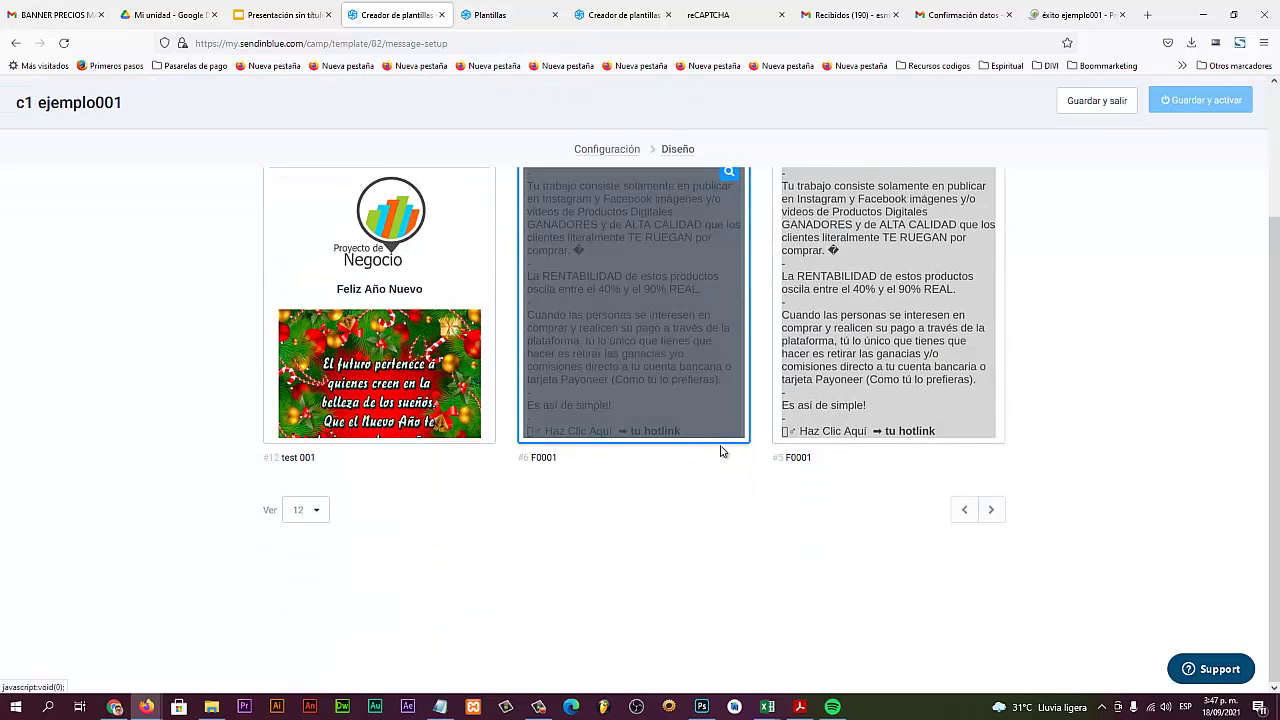
scroll(720, 450, up, 2)
click(545, 254)
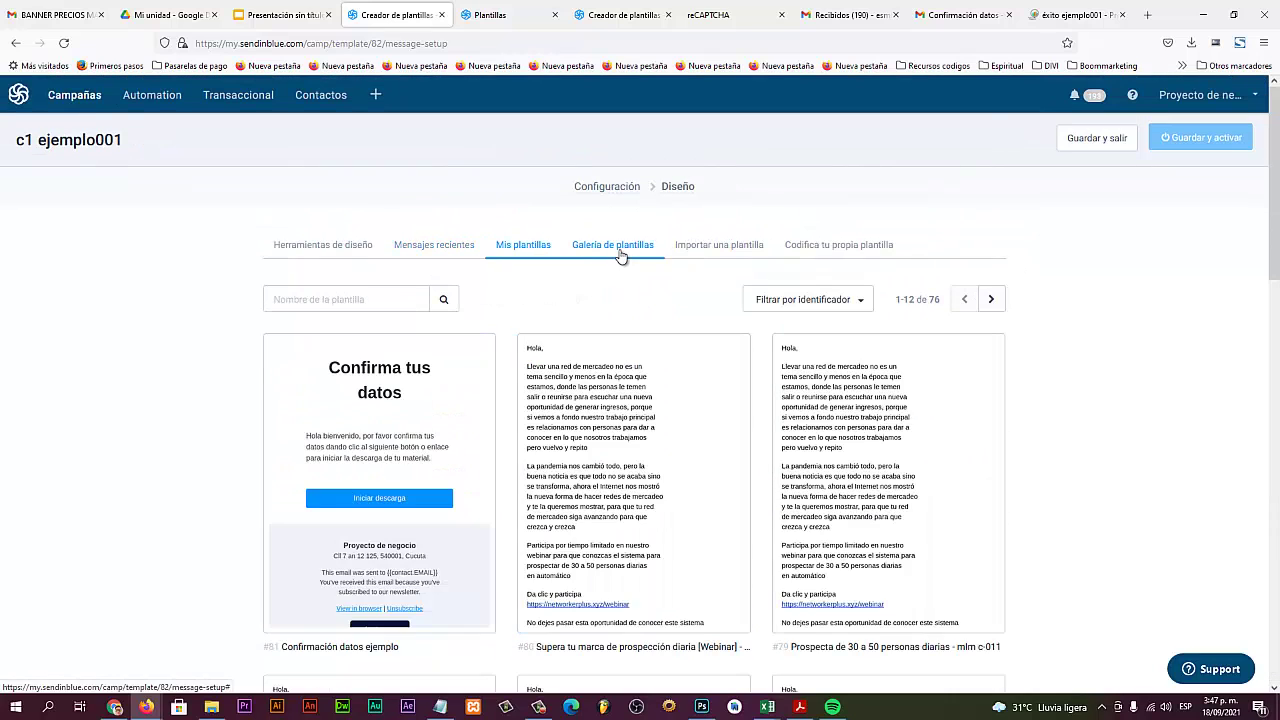
click(620, 254)
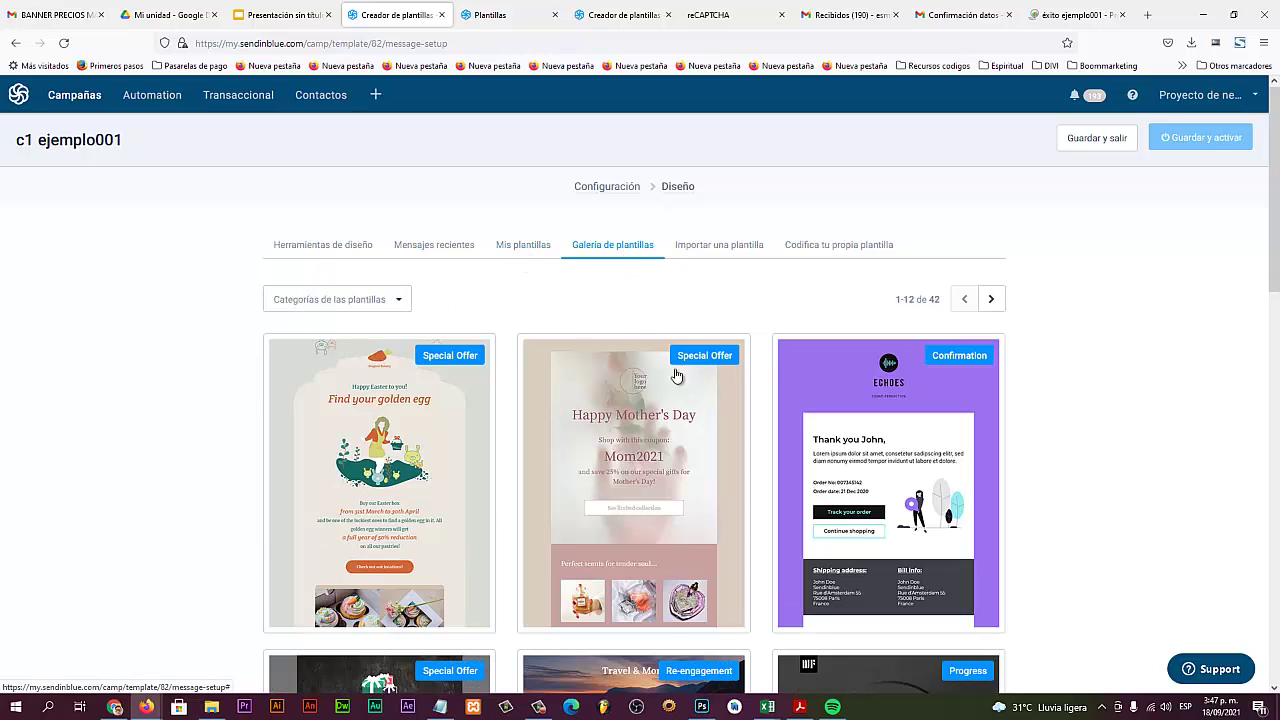
scroll(680, 400, down, 4)
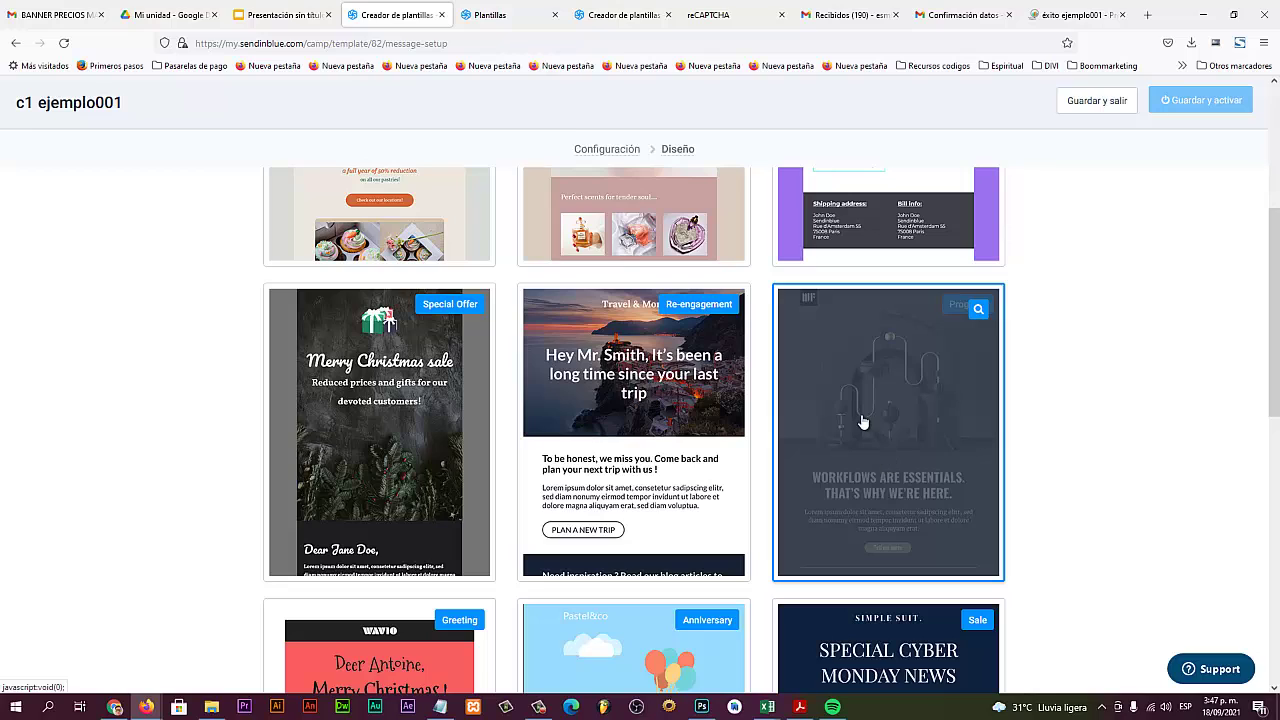
scroll(860, 423, down, 4)
scroll(862, 423, up, 10)
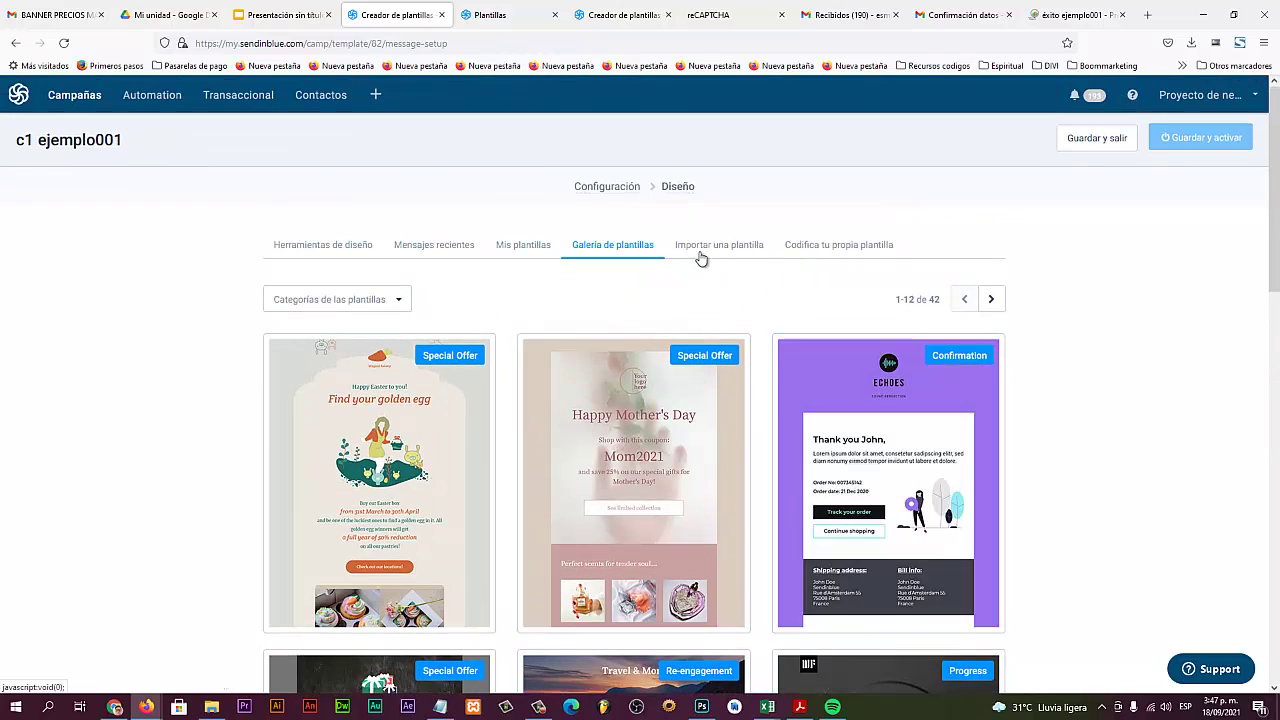
click(701, 258)
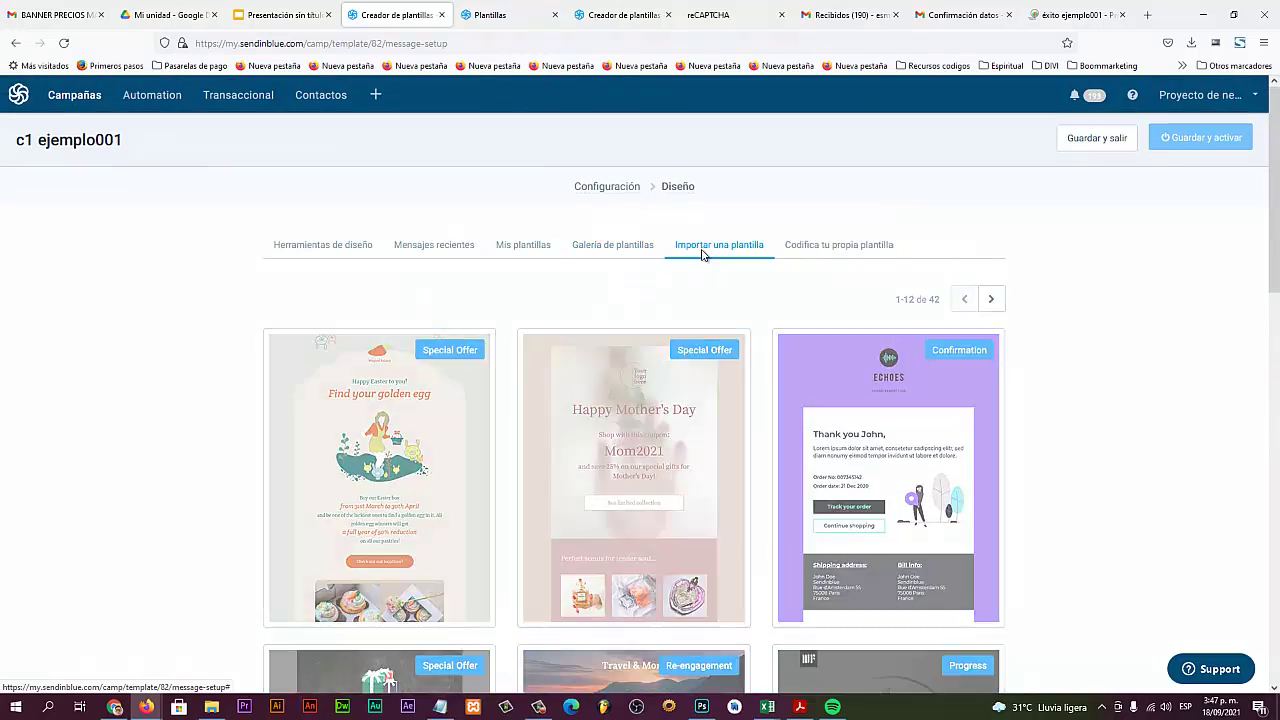
click(833, 257)
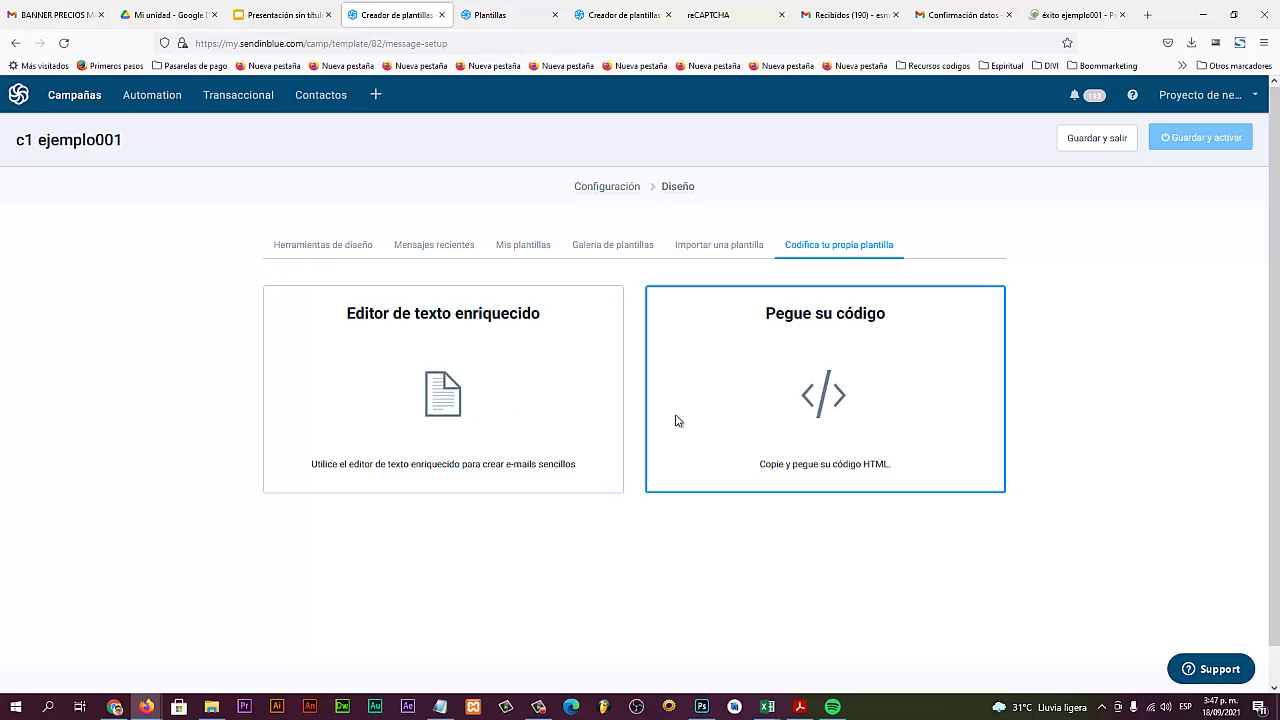
Step: Try out the rich text editor by entering throwaway sample text in the template's message body
click(394, 364)
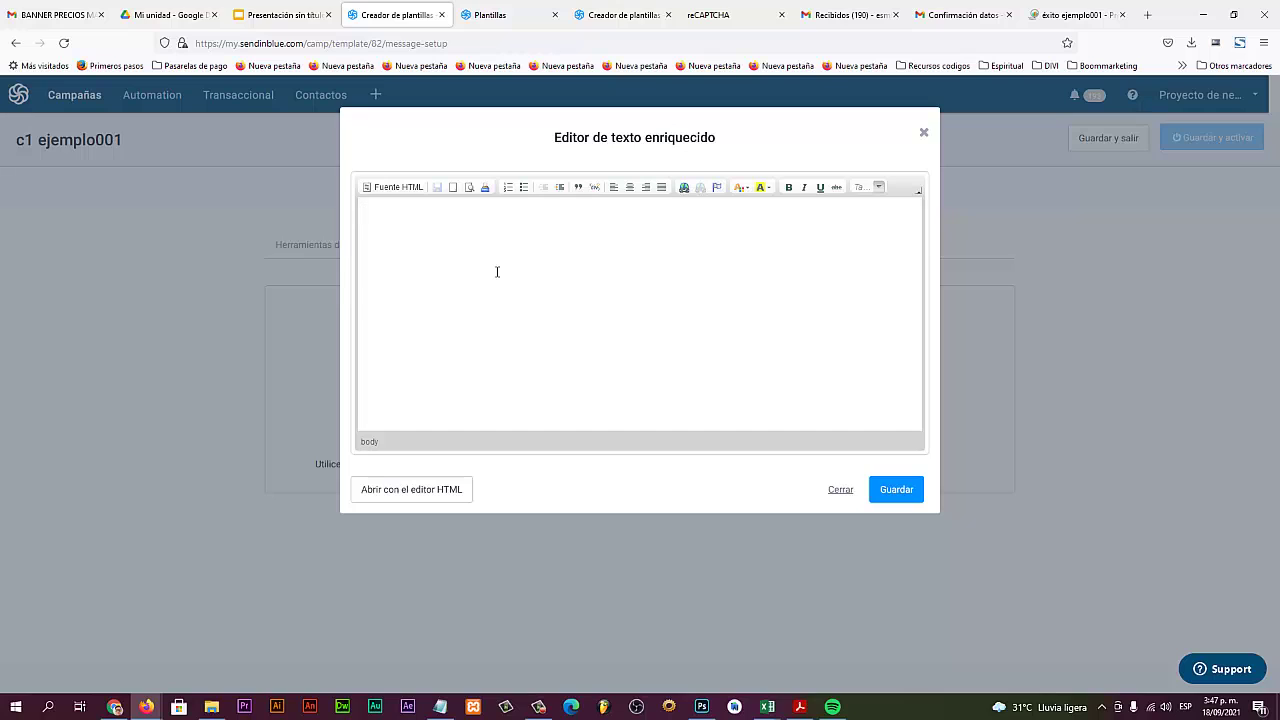
text(mnjnjkn)
key(BackSpace)
key(BackSpace)
key(BackSpace)
key(BackSpace)
key(BackSpace)
key(BackSpace)
key(BackSpace)
text(jlkgj)
Step: Open and dismiss the link settings for the sample text, then delete the text and close the editor without saving
double_click(378, 209)
click(684, 187)
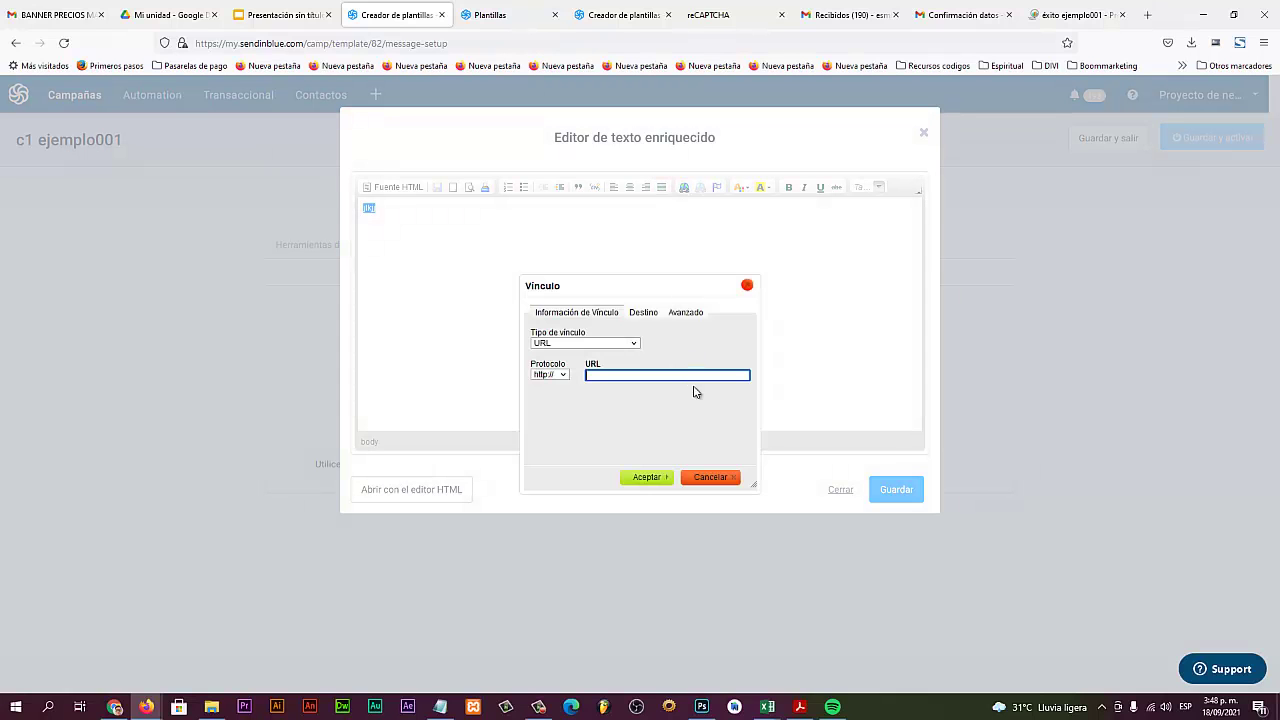
click(747, 286)
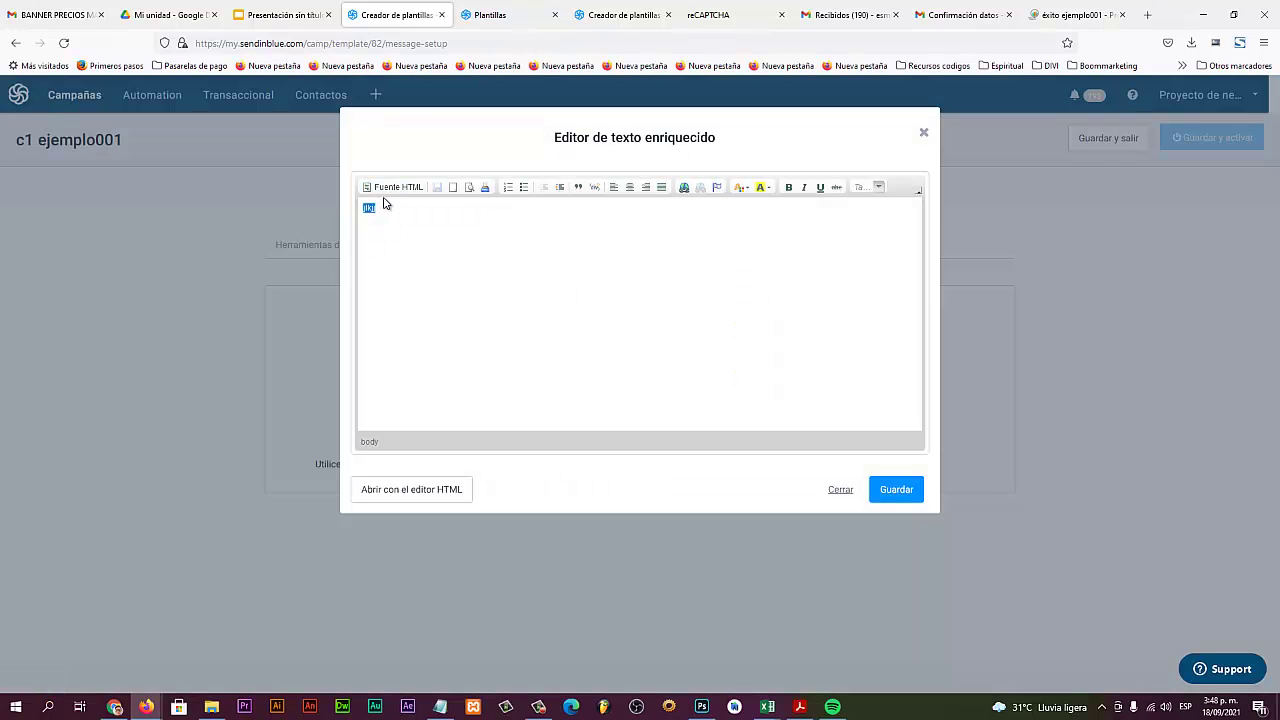
click(390, 207)
drag(387, 208, 354, 214)
key(BackSpace)
click(923, 134)
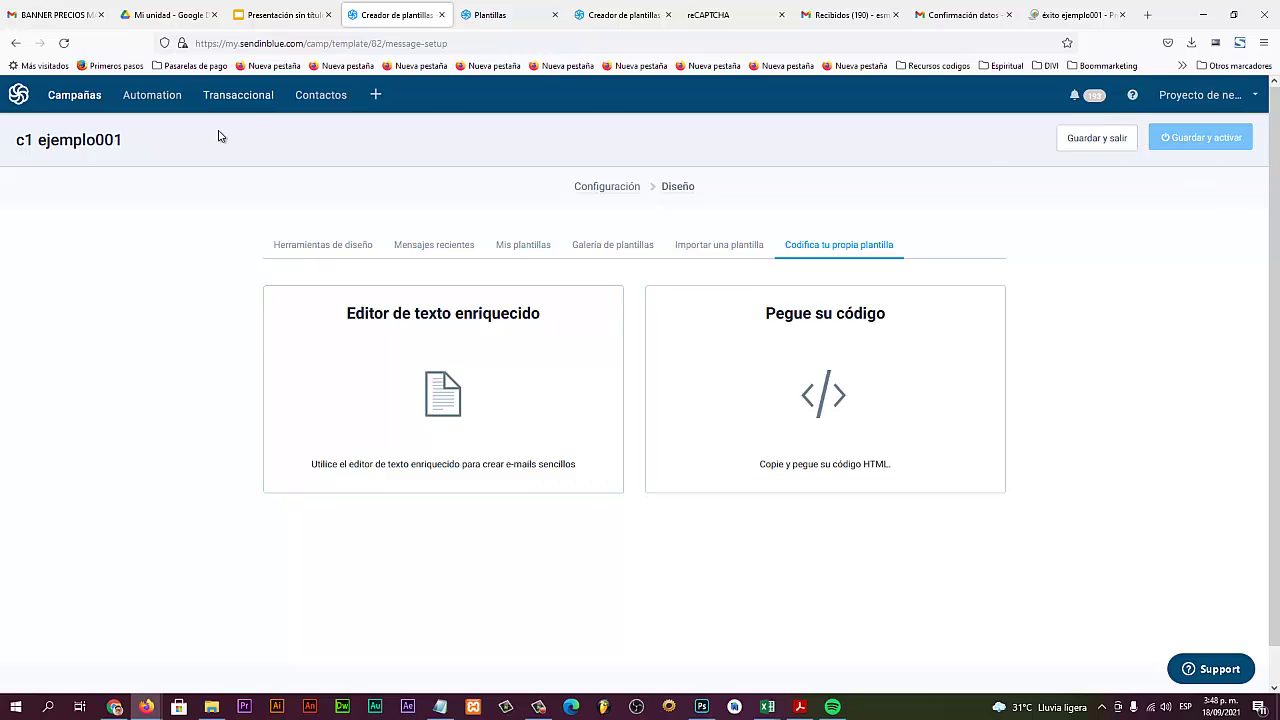
Step: Go to the Automation section's scenario list and start creating a new scenario
click(17, 99)
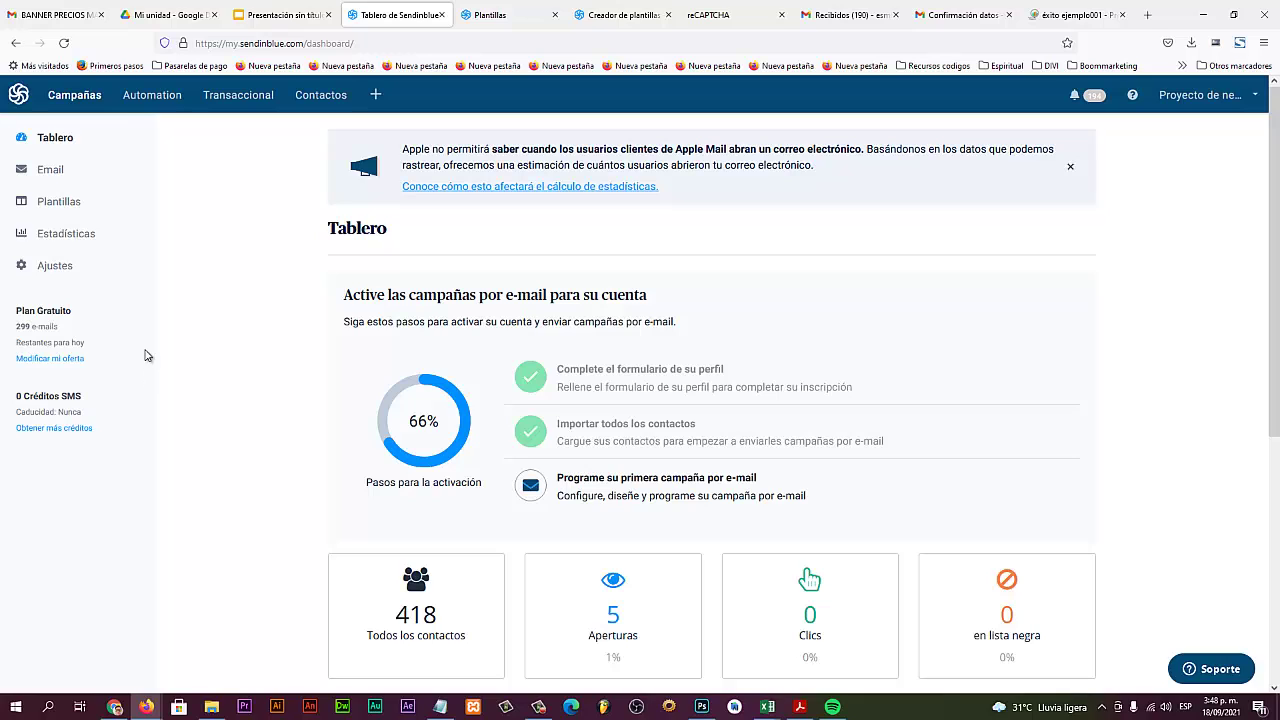
click(152, 103)
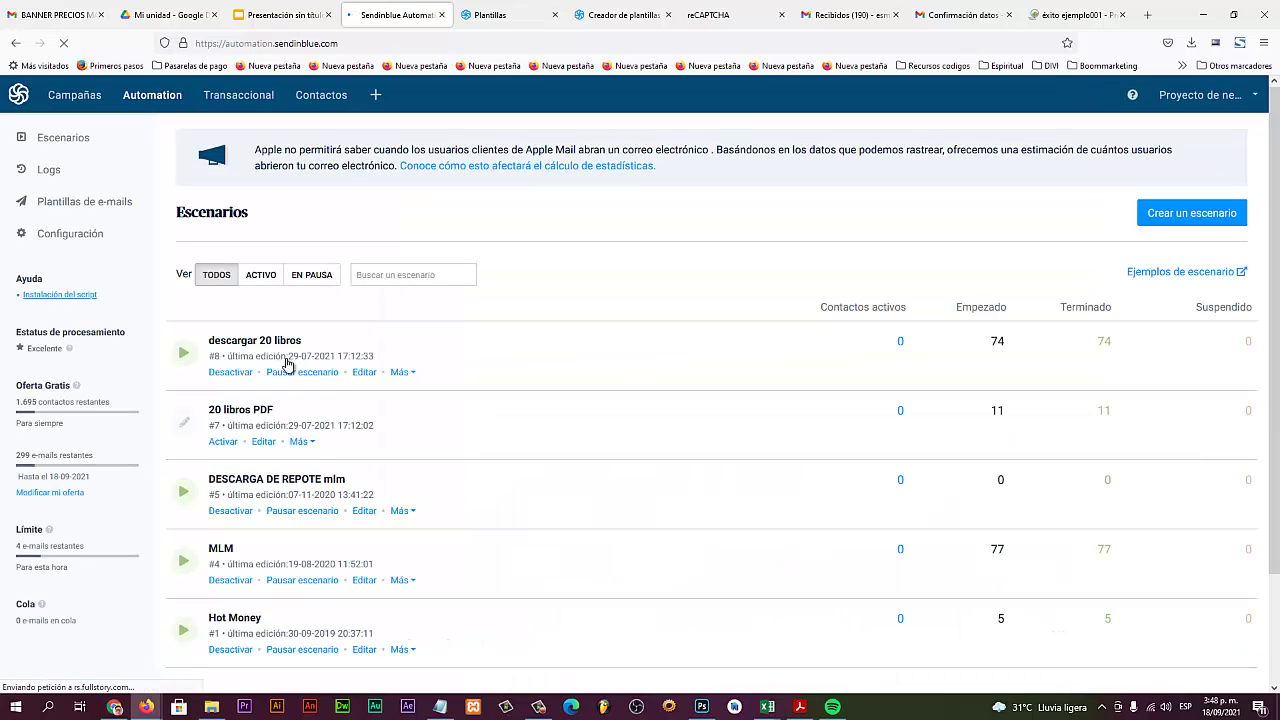
scroll(430, 440, down, 3)
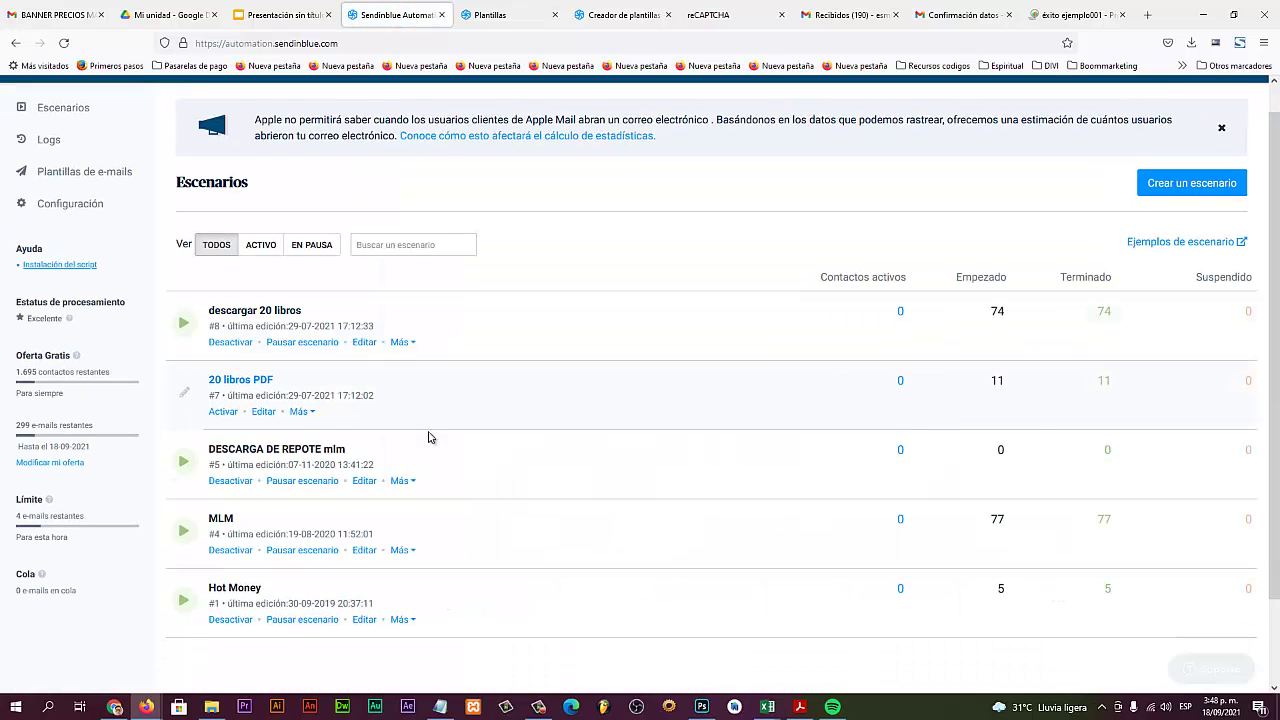
scroll(428, 437, up, 3)
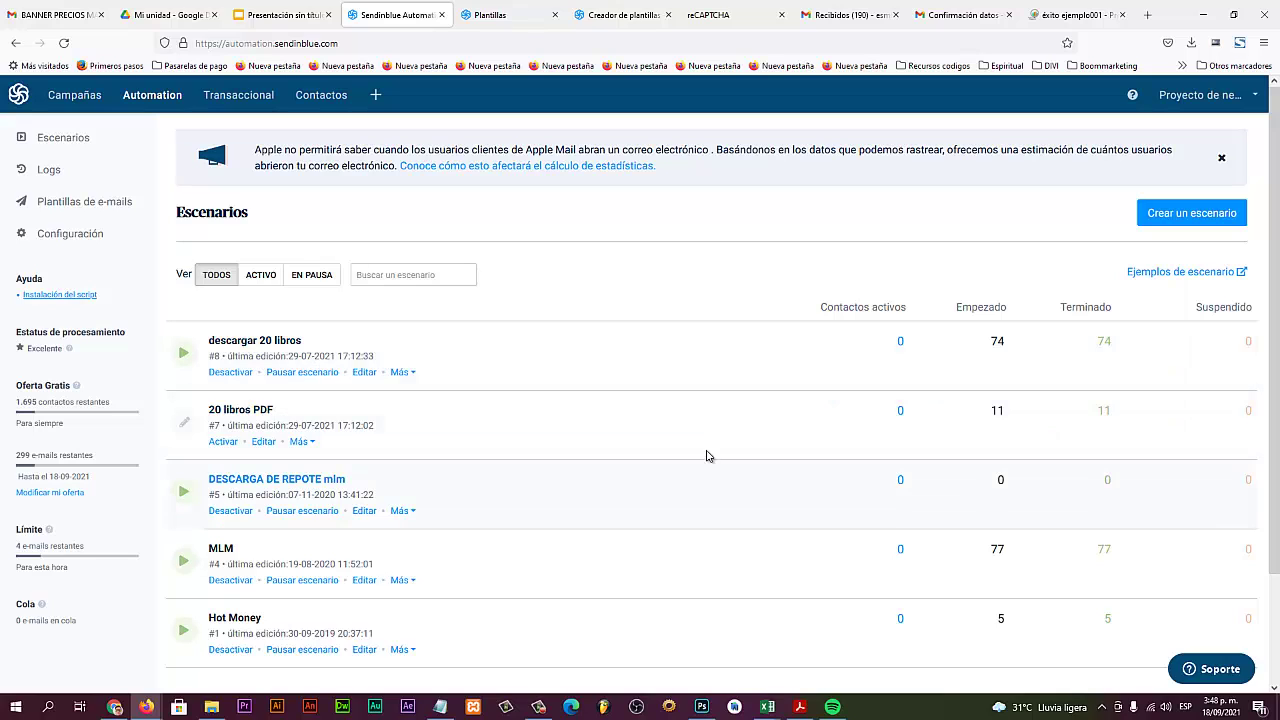
click(1182, 220)
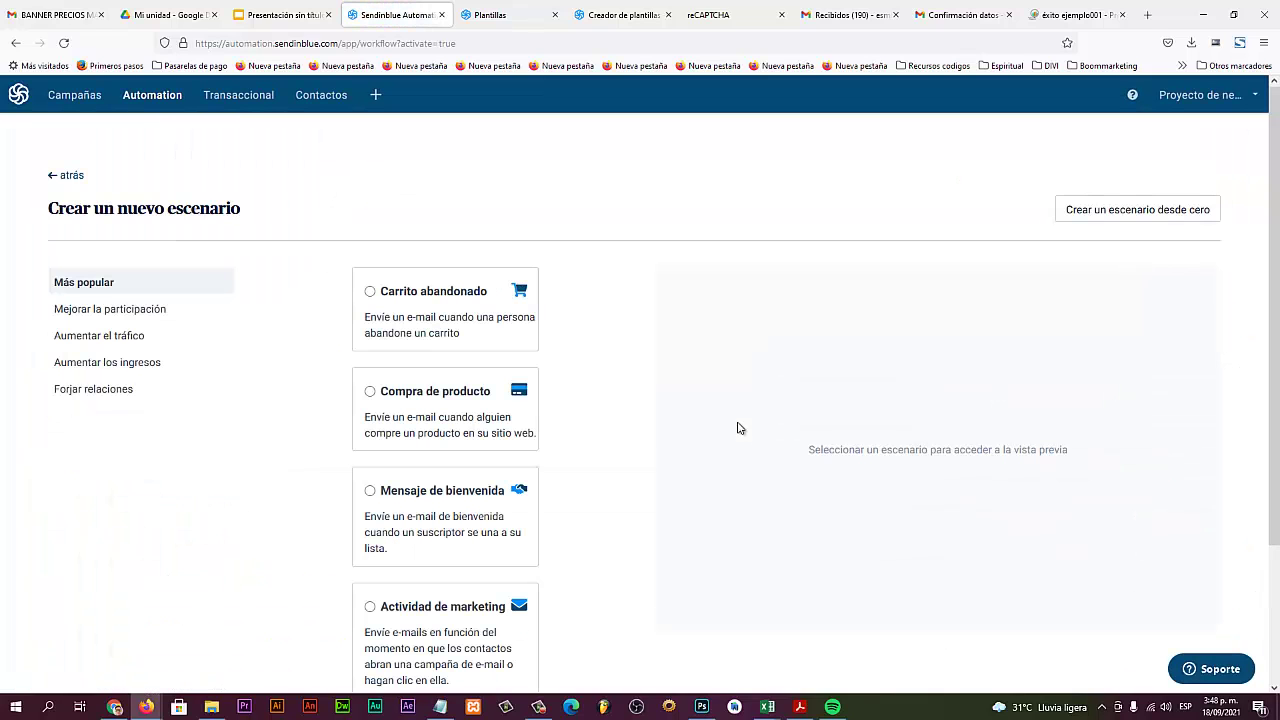
Step: Review the predefined scenario types offered in the "Más popular" category
scroll(601, 360, down, 2)
scroll(603, 355, up, 1)
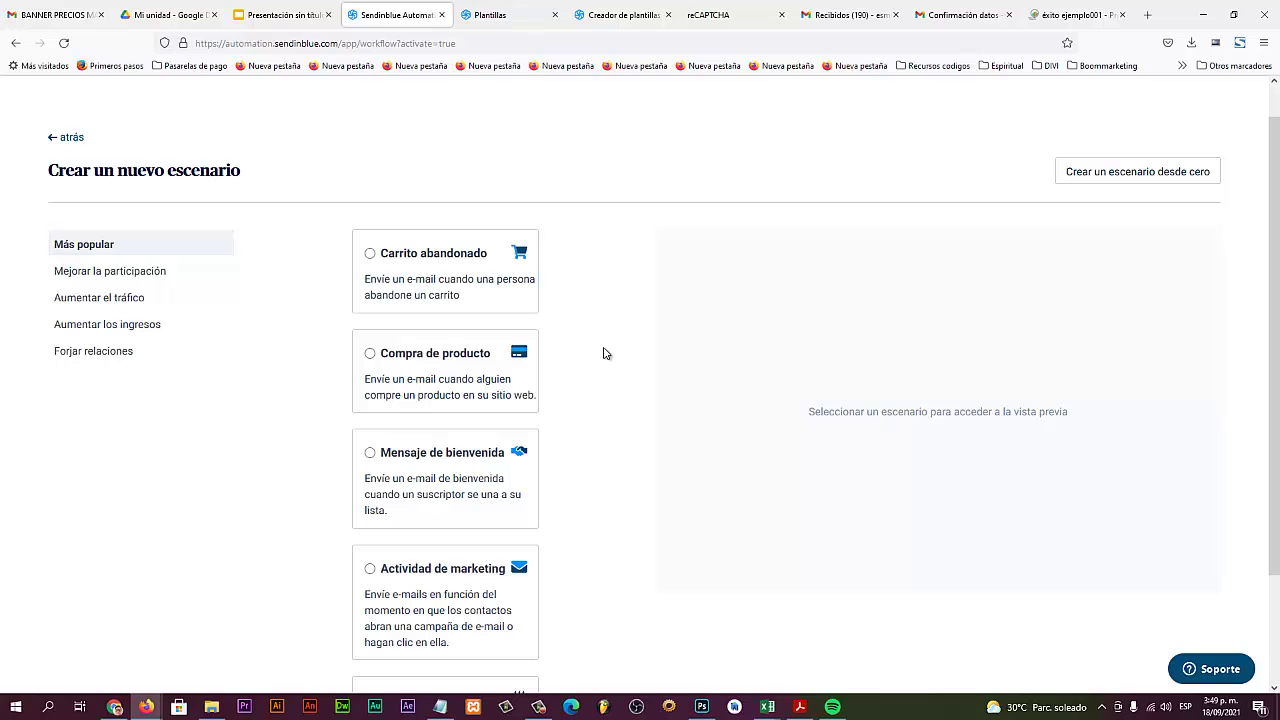
scroll(606, 351, down, 1)
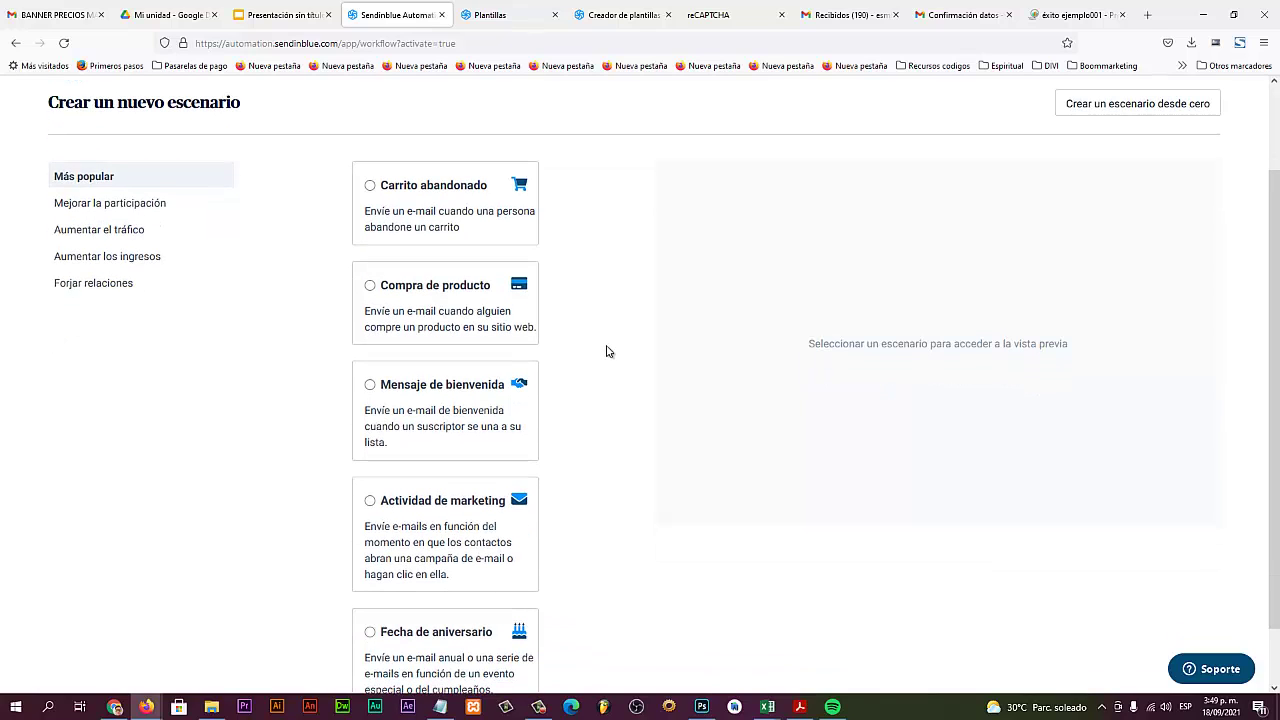
Step: Create a new scenario from the predefined "Mensaje de bienvenida" type in the "Más popular" category
scroll(600, 355, down, 1)
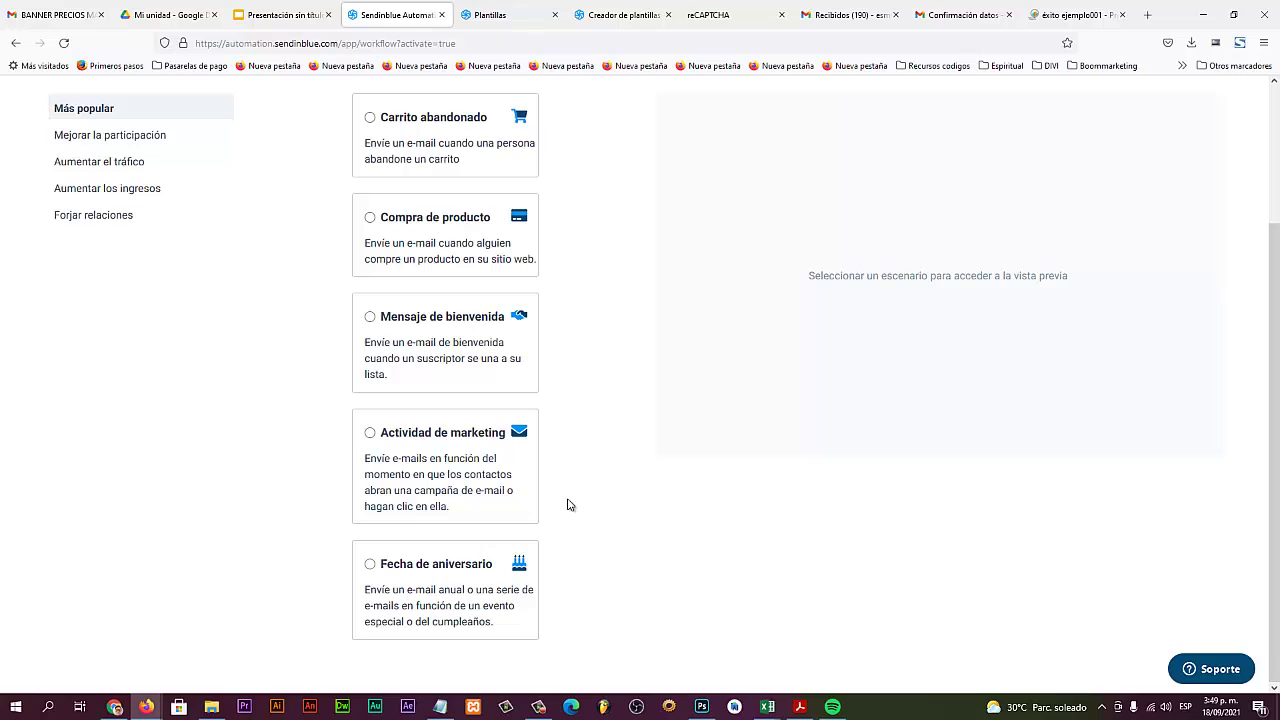
scroll(565, 495, up, 1)
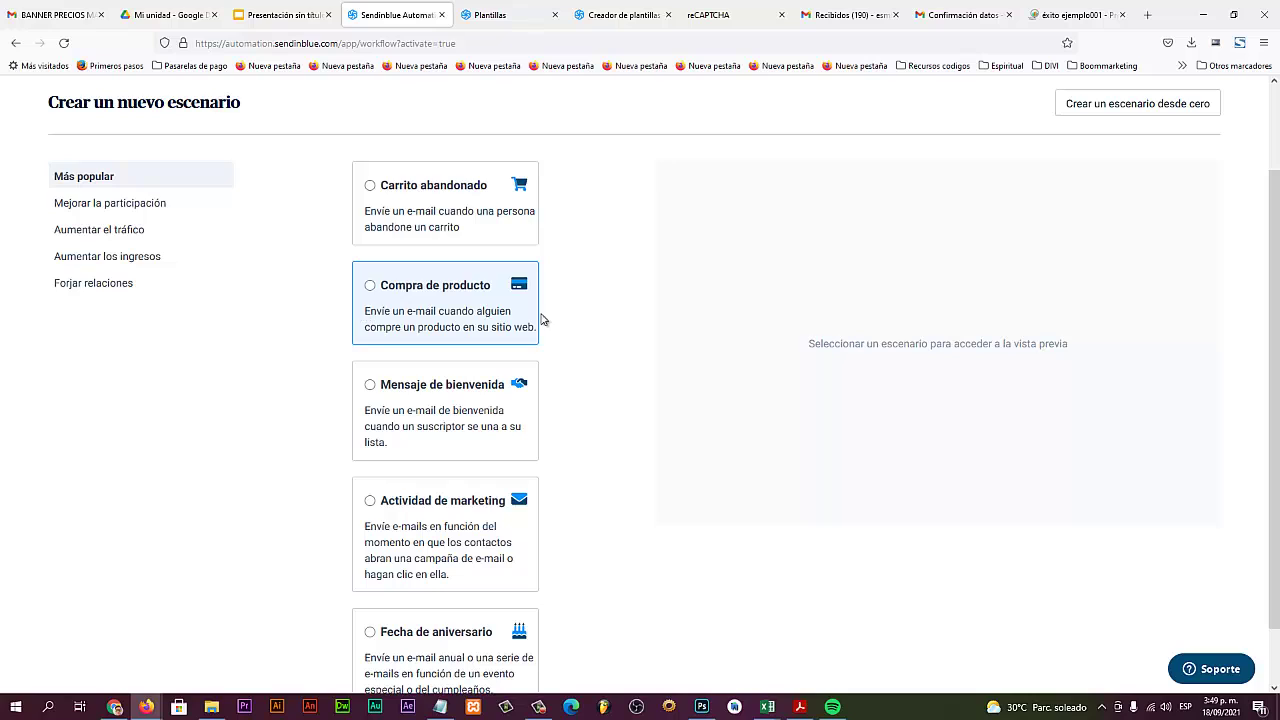
scroll(560, 345, down, 1)
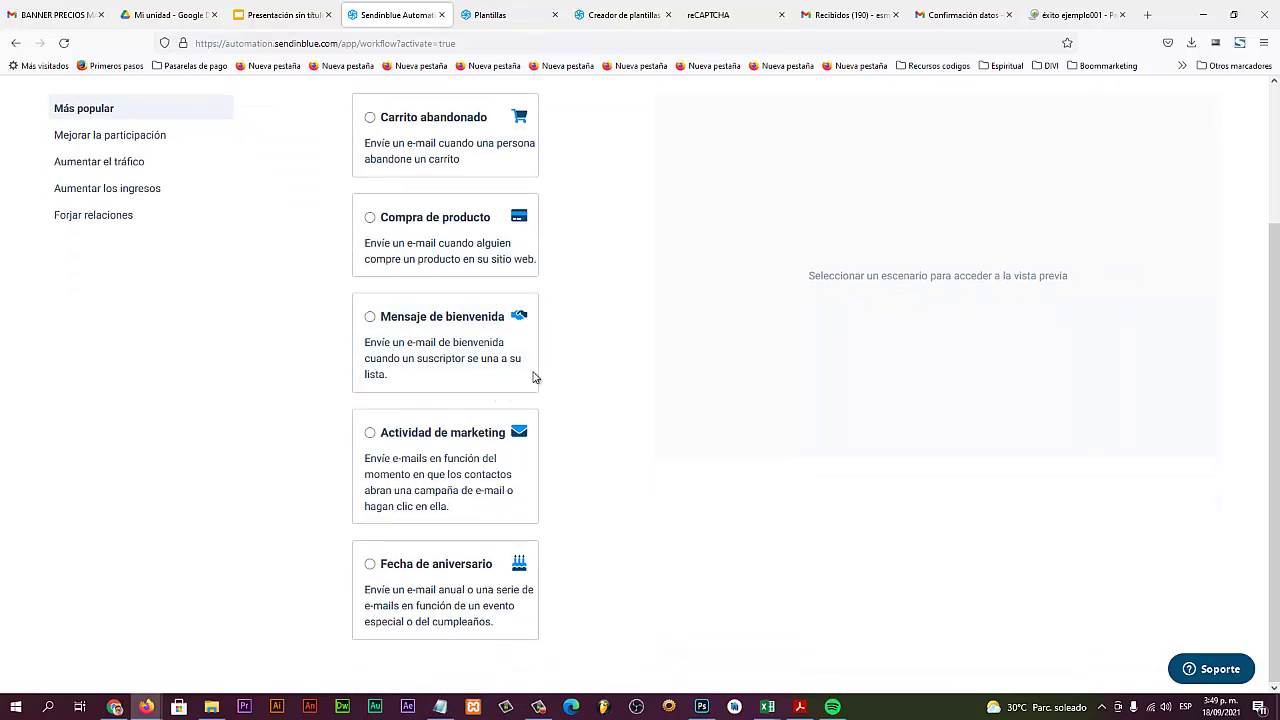
click(462, 348)
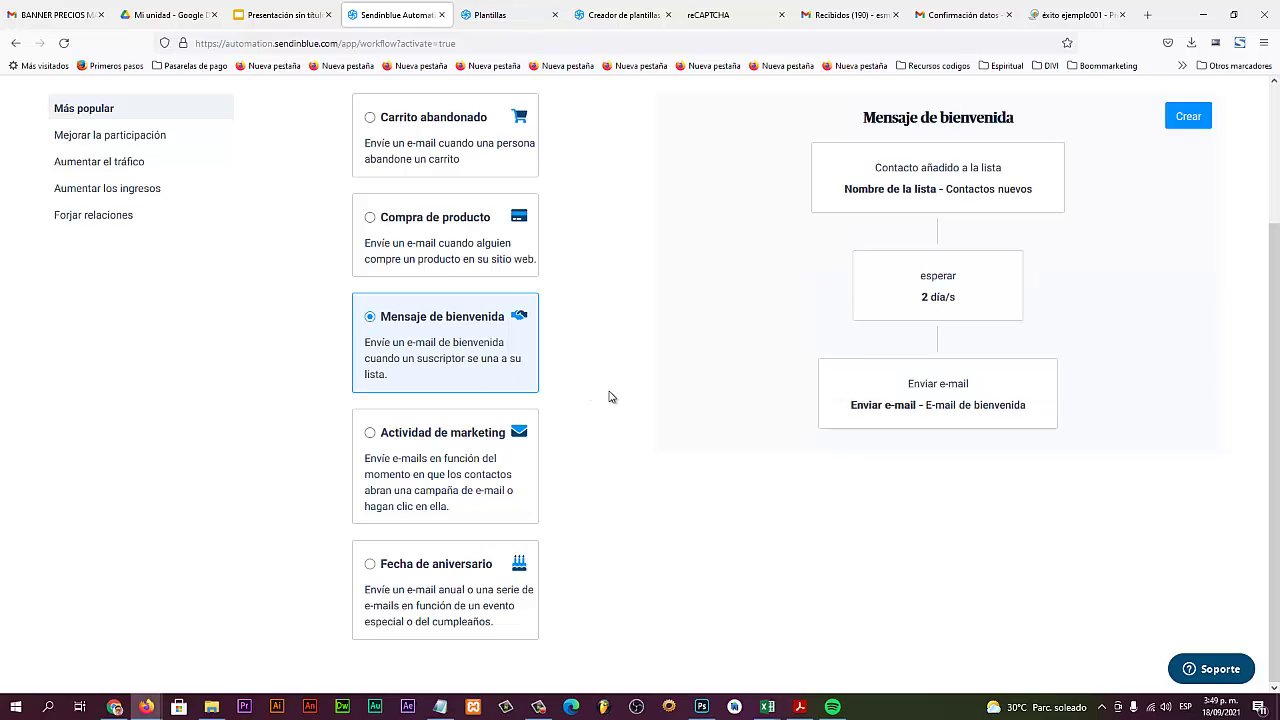
scroll(640, 397, up, 2)
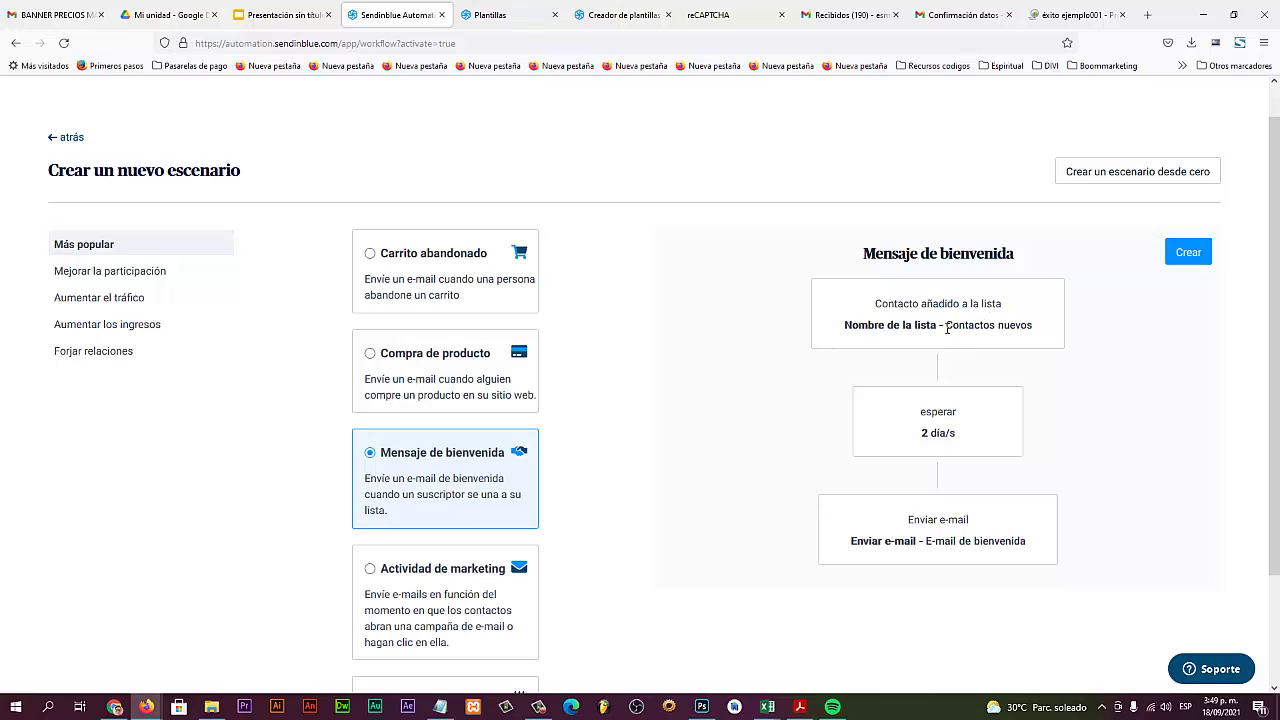
click(1172, 255)
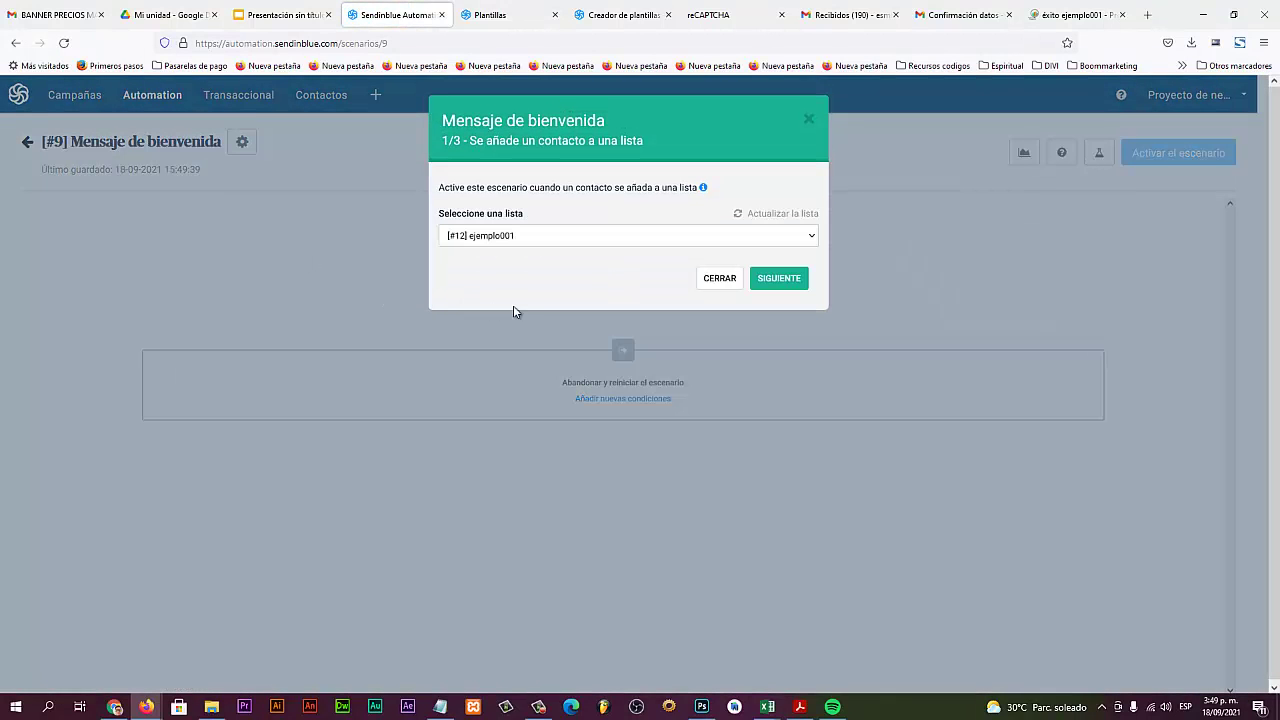
Step: Set the scenario to trigger when a contact is added to the list [#12] ejemplo001, and continue to the delay settings
click(606, 240)
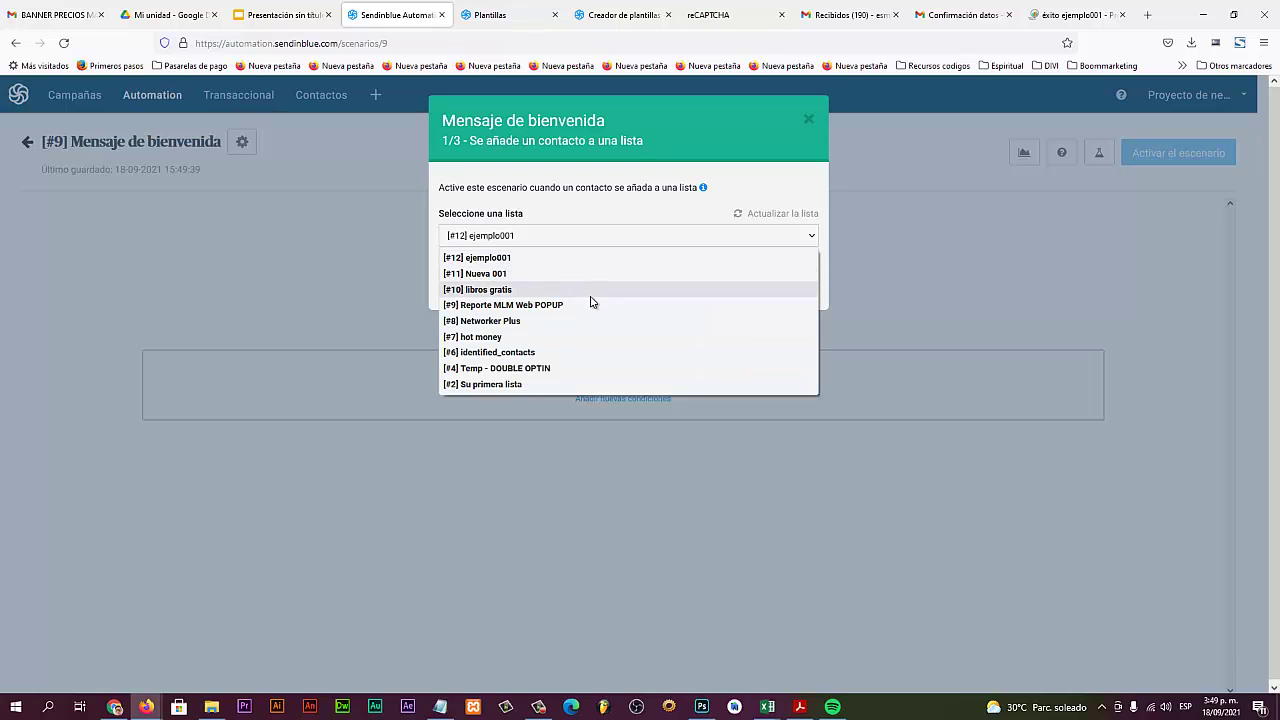
click(550, 260)
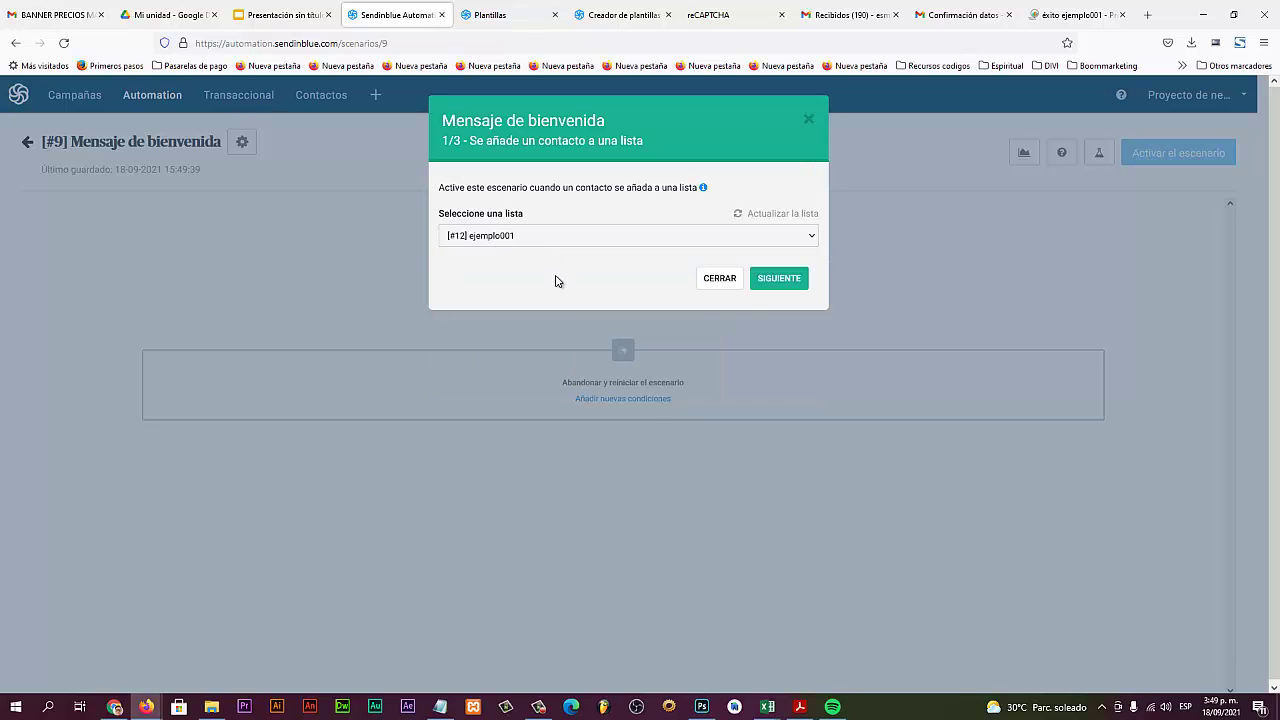
click(797, 287)
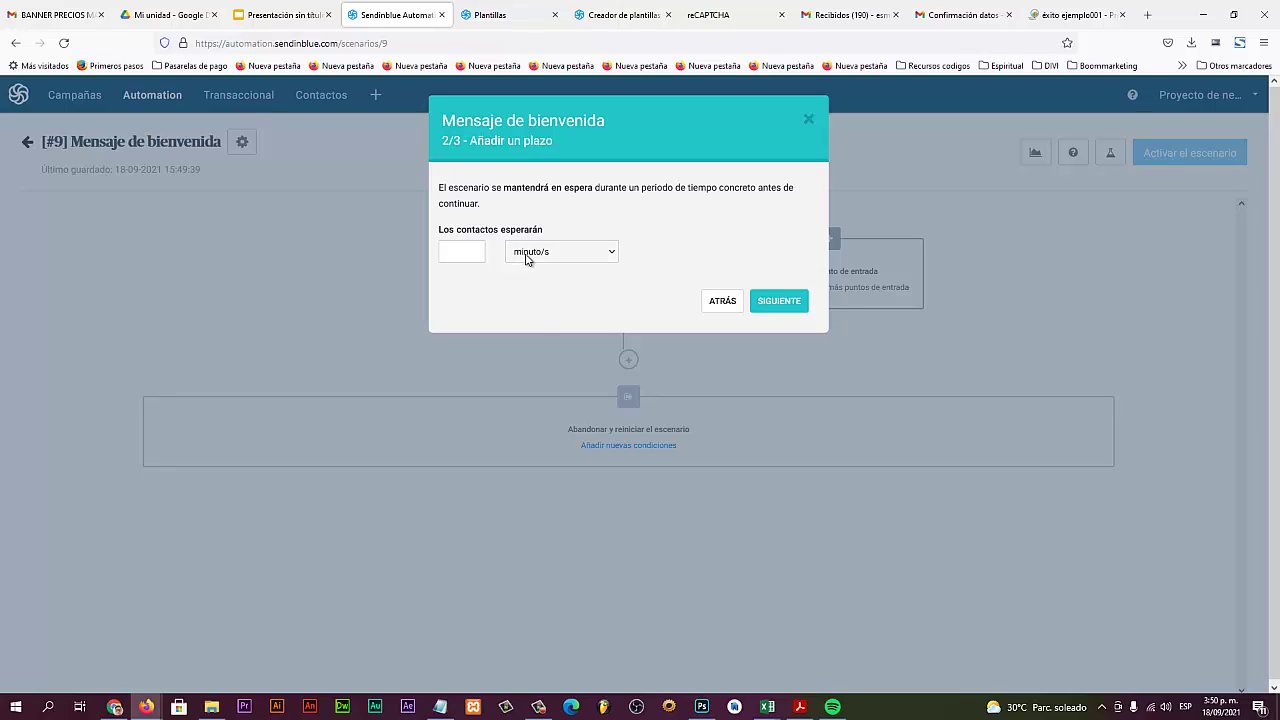
Step: Set the waiting period to 1 minute and finish the scenario setup with the default welcome mail template
click(525, 256)
click(565, 257)
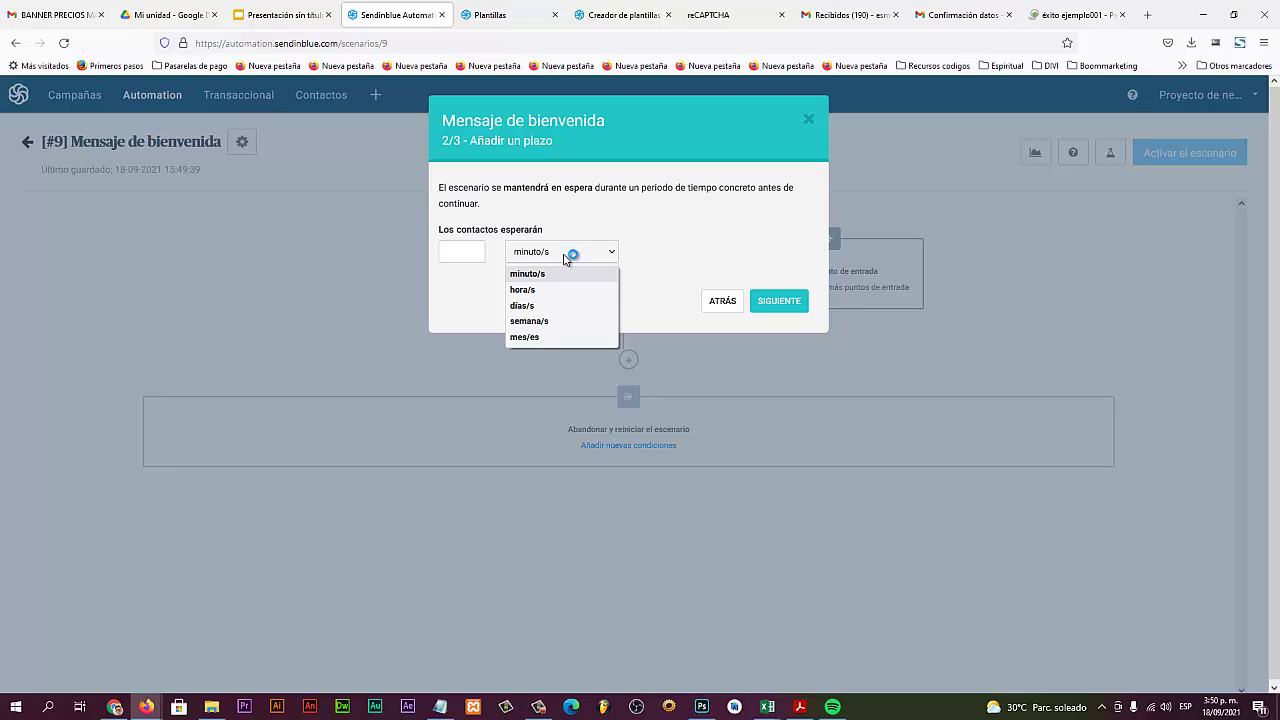
click(459, 253)
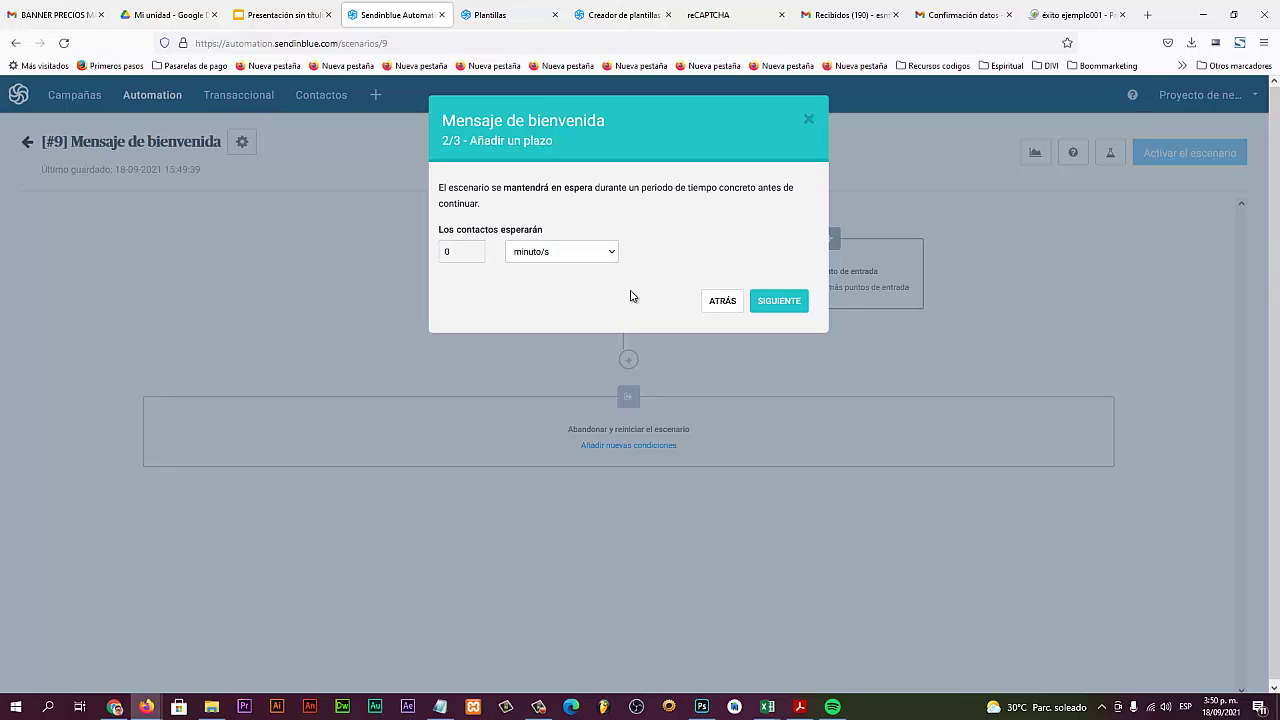
click(778, 303)
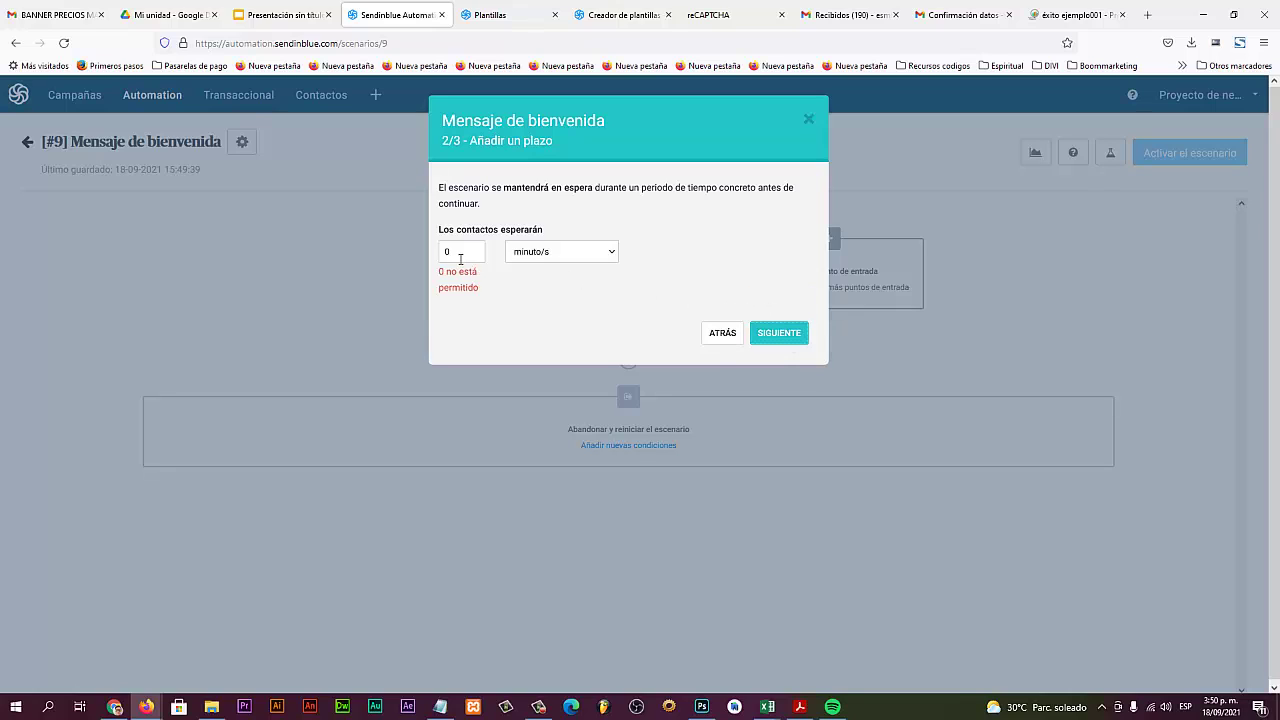
drag(460, 259, 440, 257)
text(1)
click(771, 304)
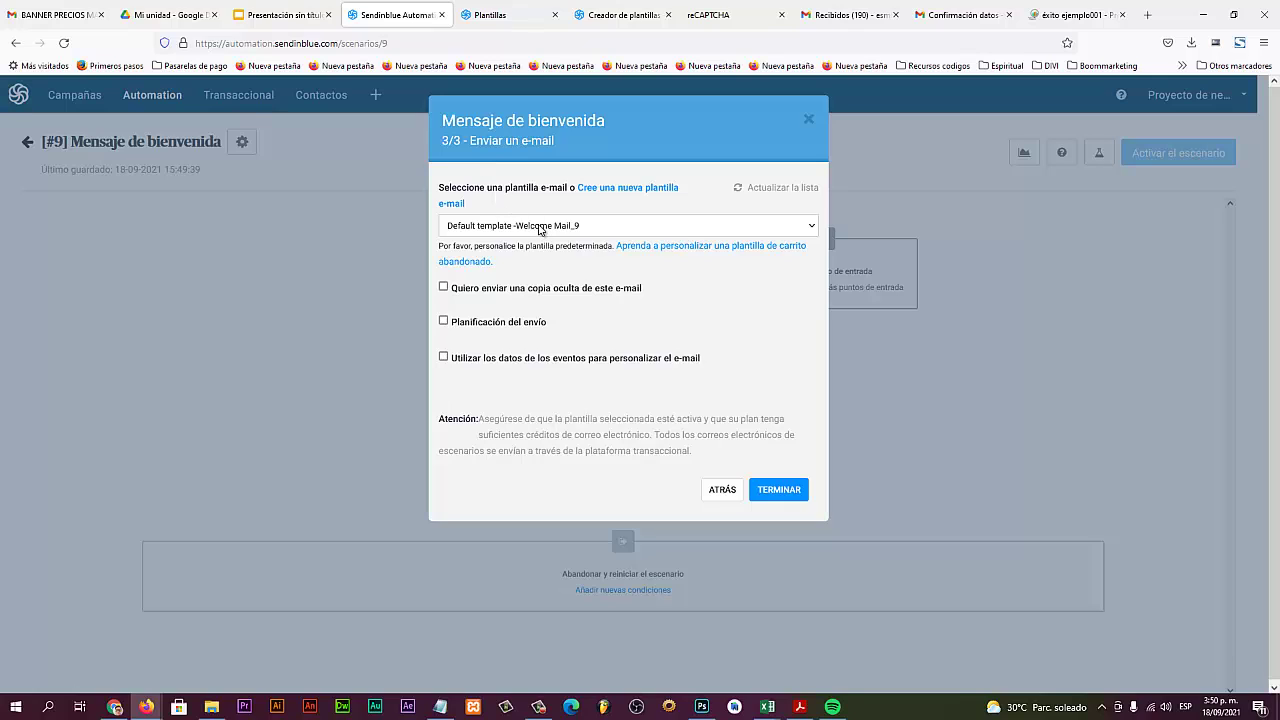
click(778, 489)
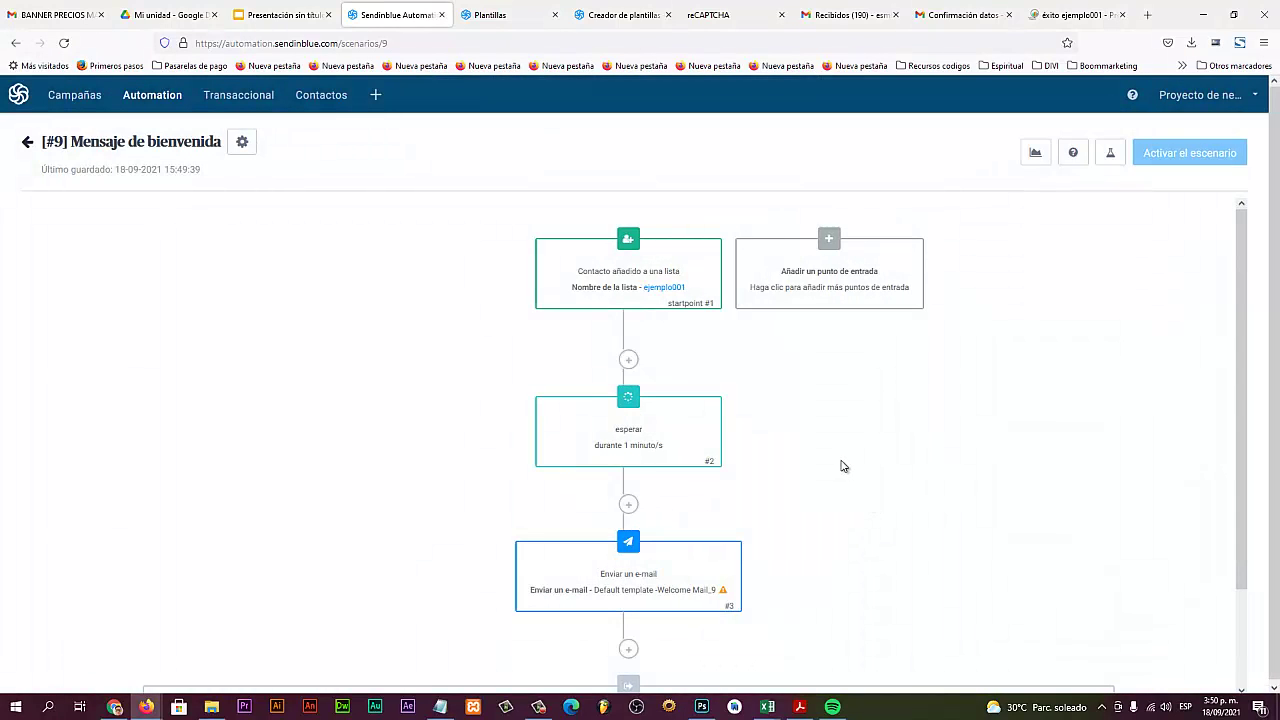
Step: Reopen the scenario's entry point settings and accept [#12] ejemplo001 as its contact list
scroll(843, 466, down, 2)
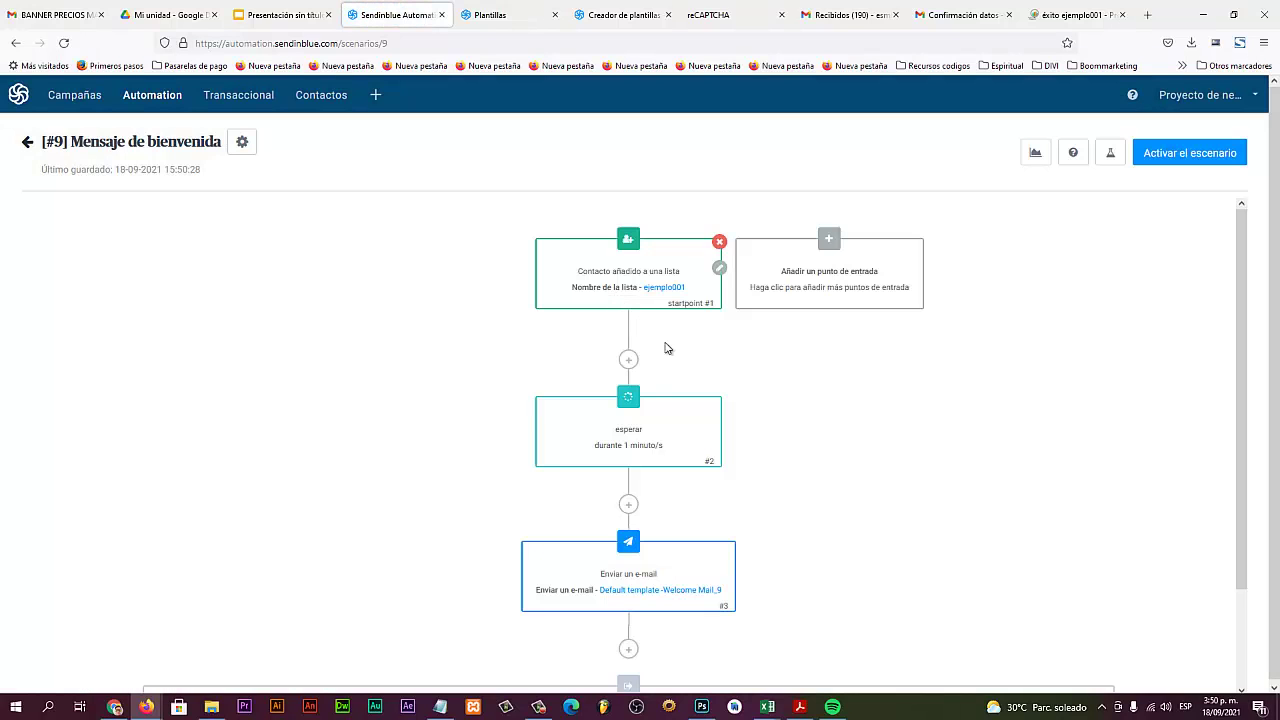
scroll(783, 397, down, 1)
scroll(760, 380, up, 1)
mouse_move(628, 273)
click(720, 270)
click(590, 222)
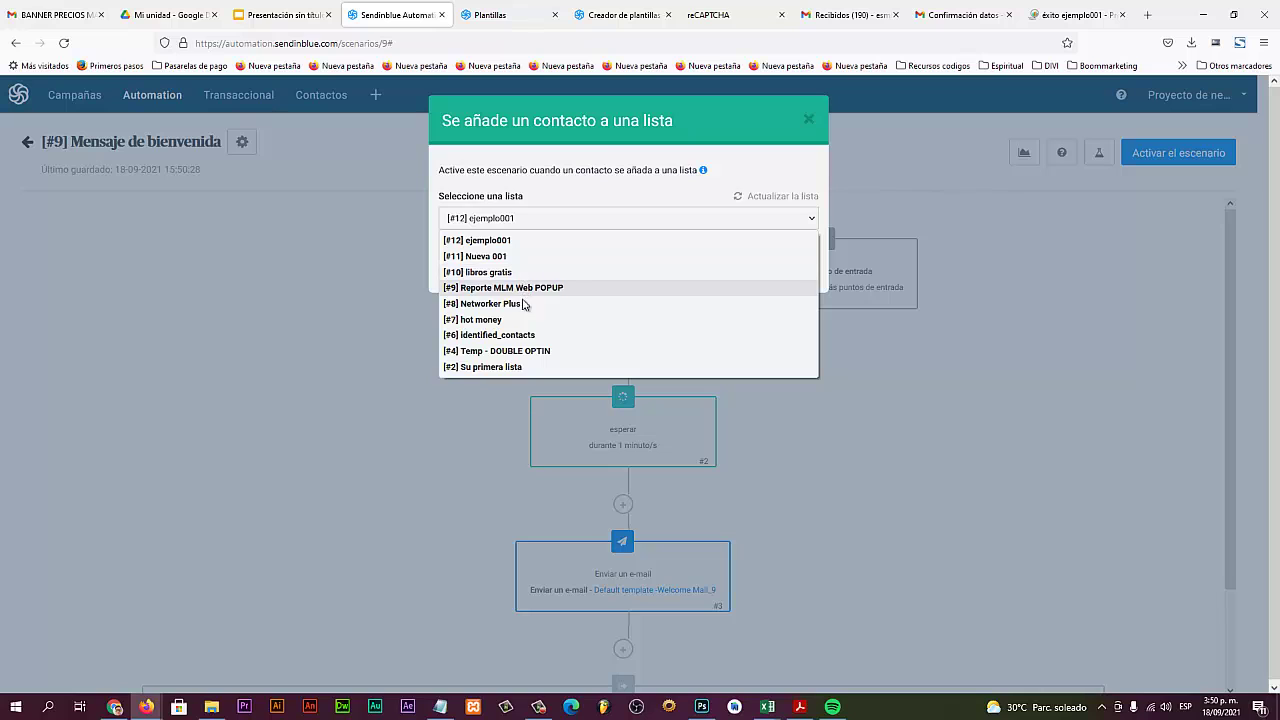
click(516, 241)
click(777, 262)
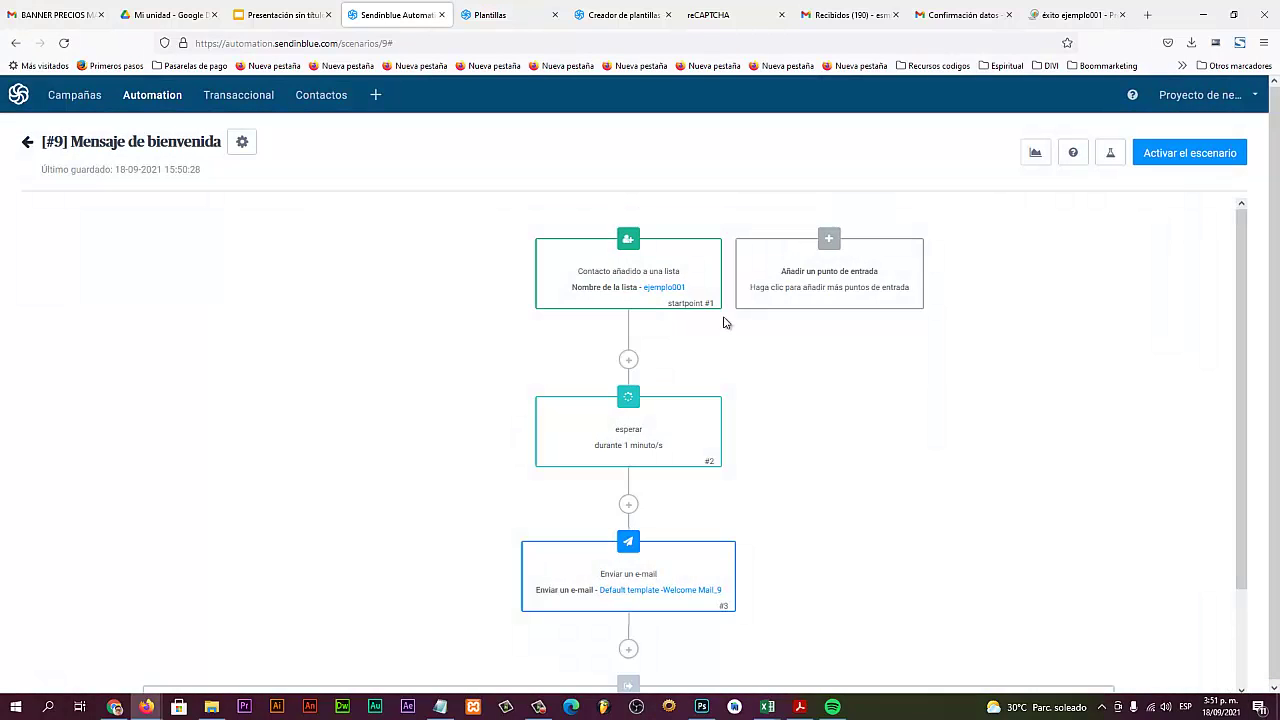
Step: Check the time units offered in the delay step's settings and close them without changes
scroll(709, 377, down, 1)
scroll(651, 331, up, 1)
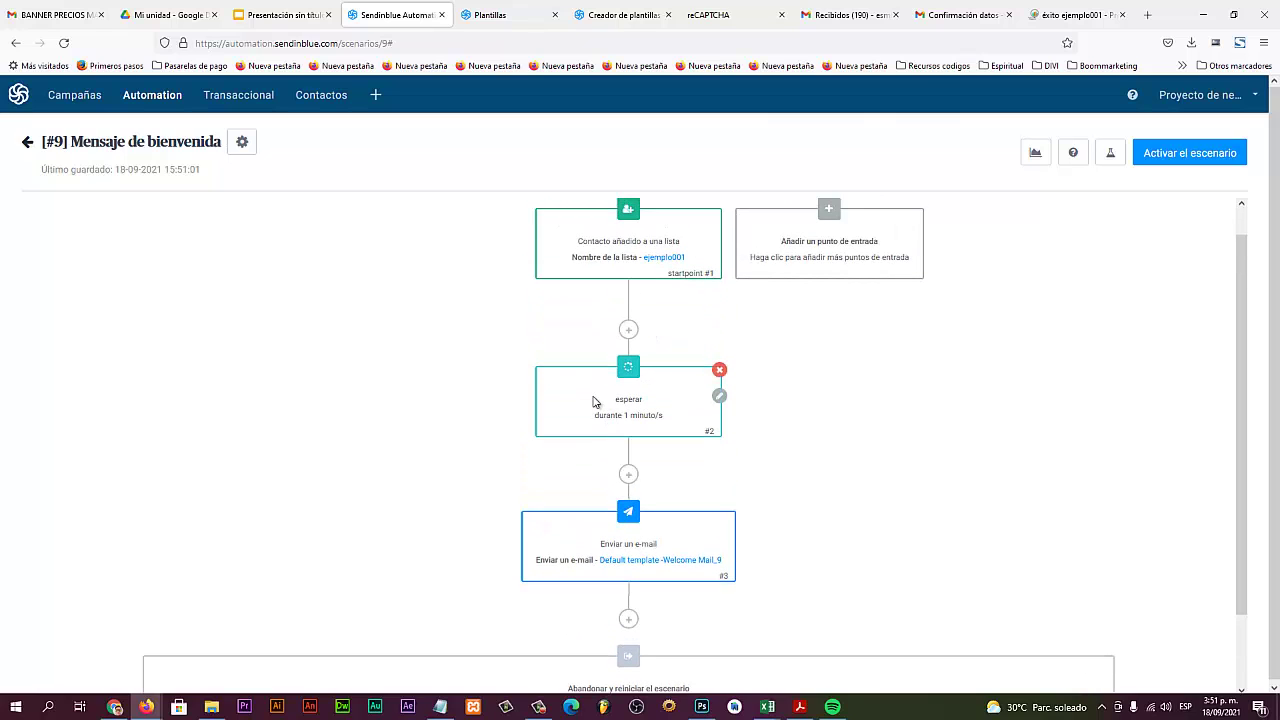
click(719, 396)
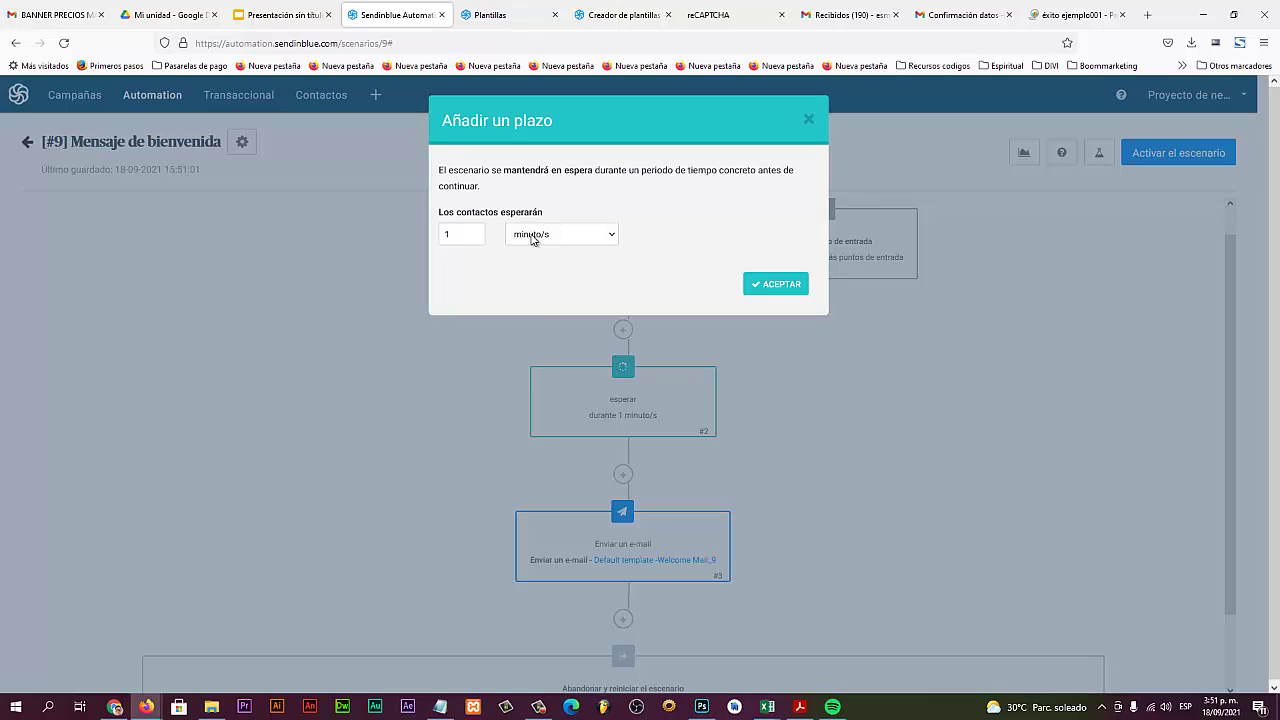
click(536, 240)
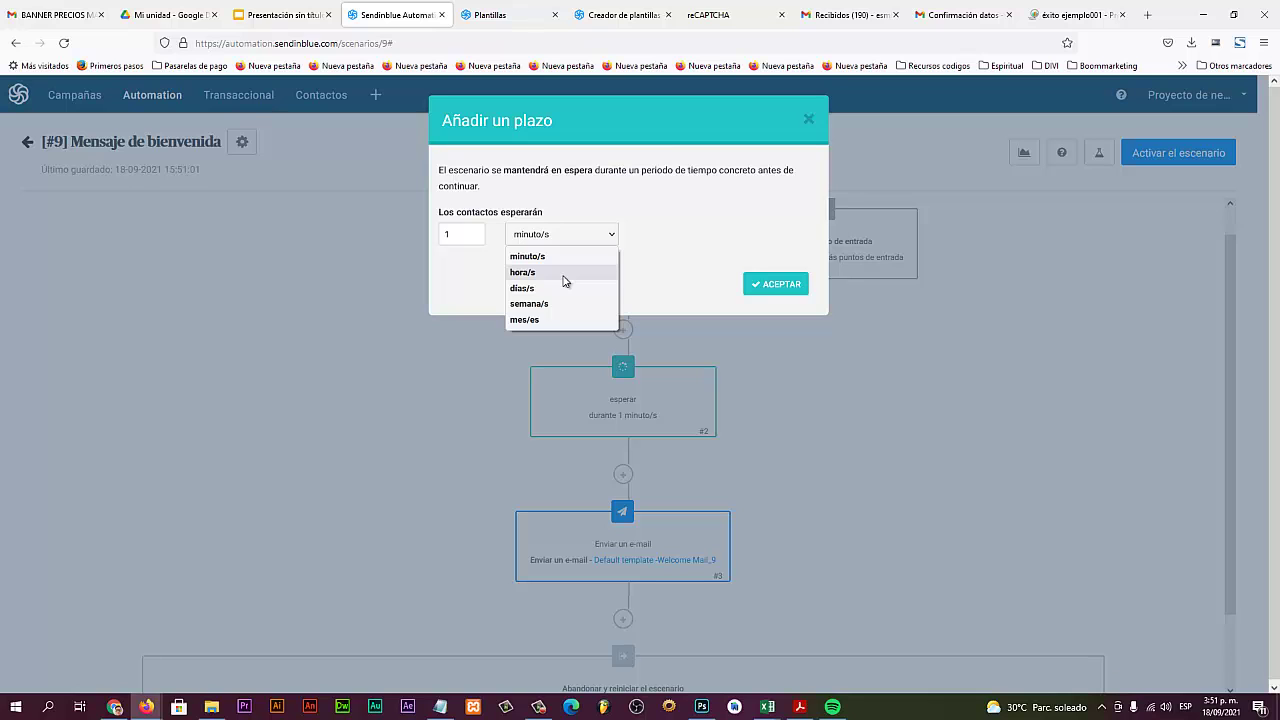
click(716, 264)
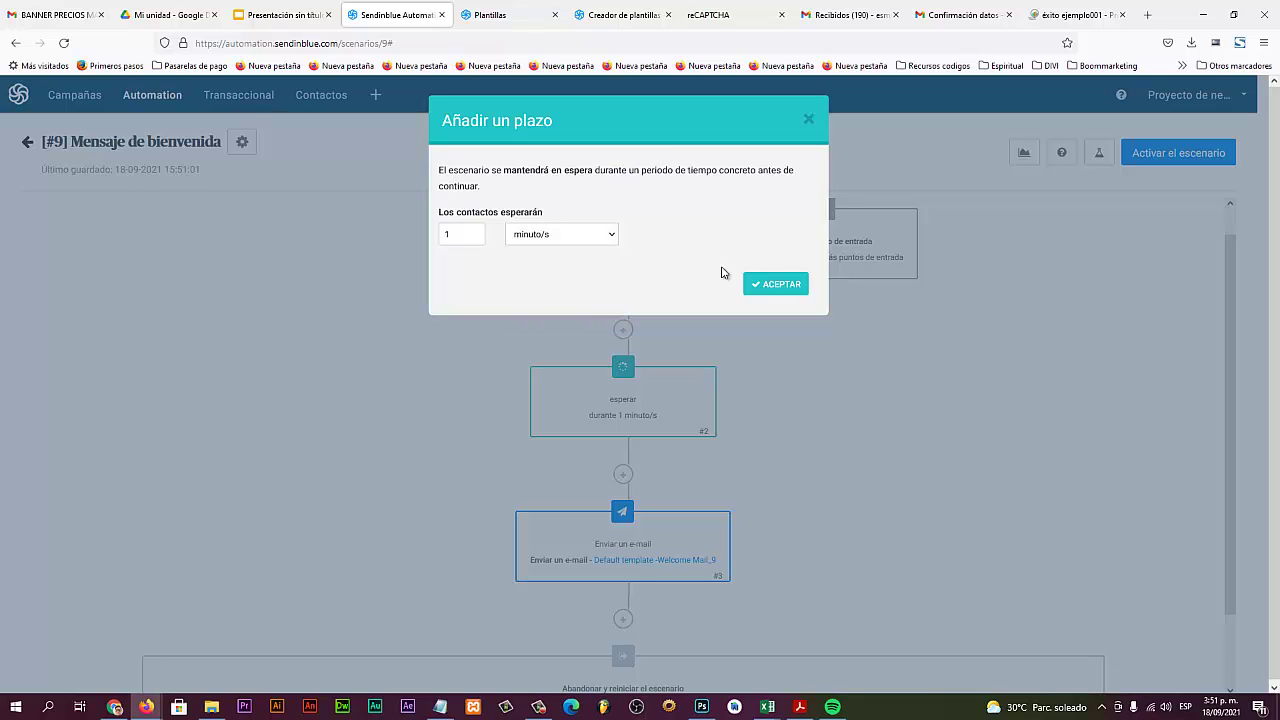
click(808, 121)
Step: Change the template of the scenario's email step to [#40] Avanza fuertemente [MLM]
scroll(737, 531, down, 1)
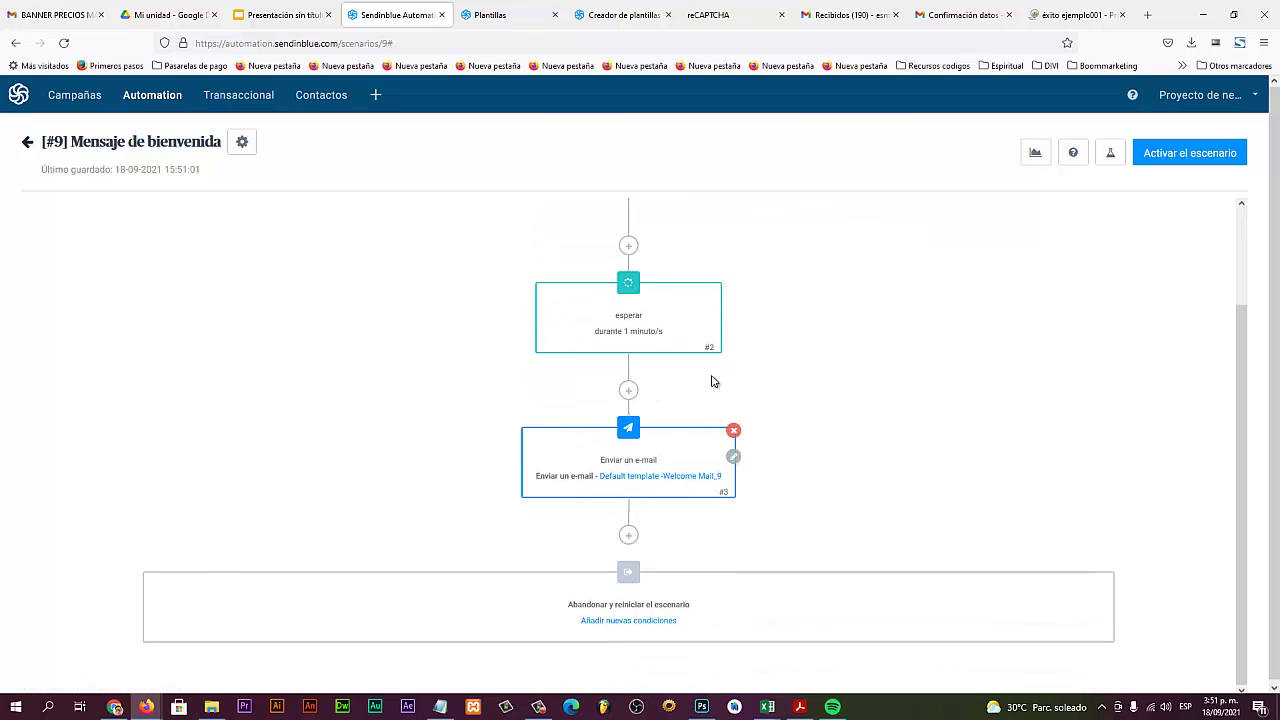
click(733, 457)
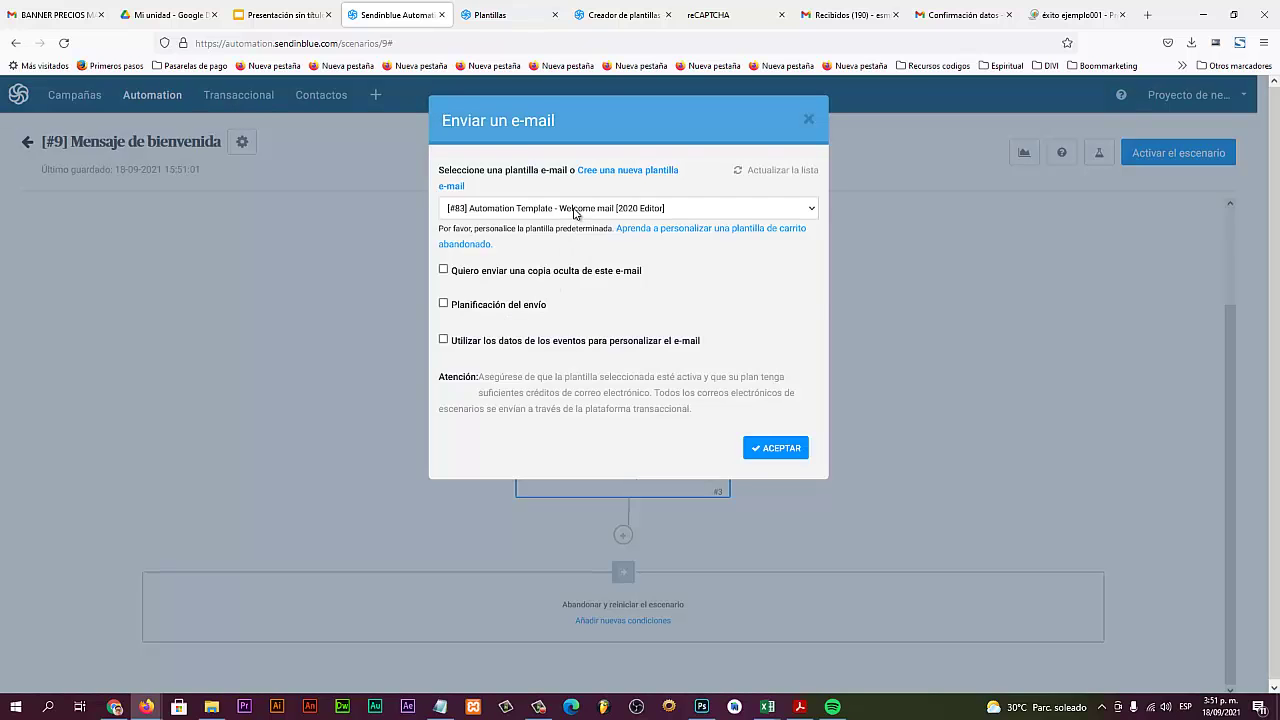
click(575, 210)
scroll(598, 426, down, 6)
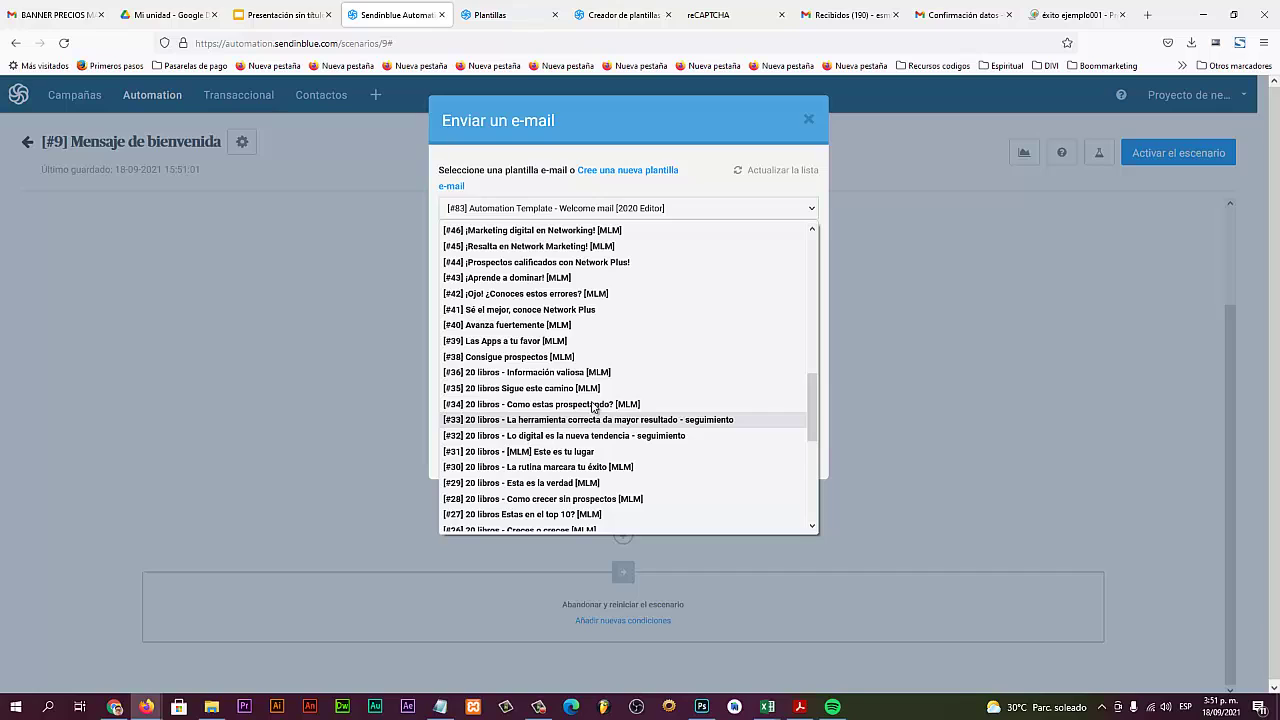
click(553, 325)
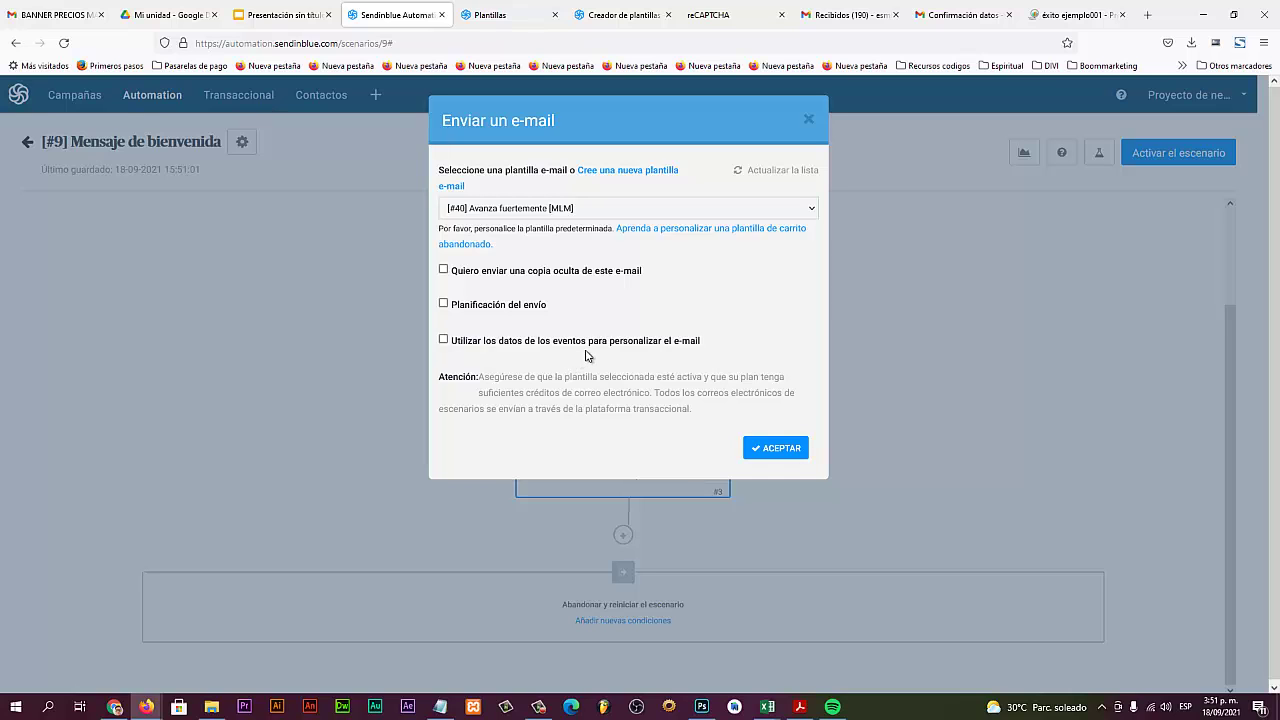
click(789, 452)
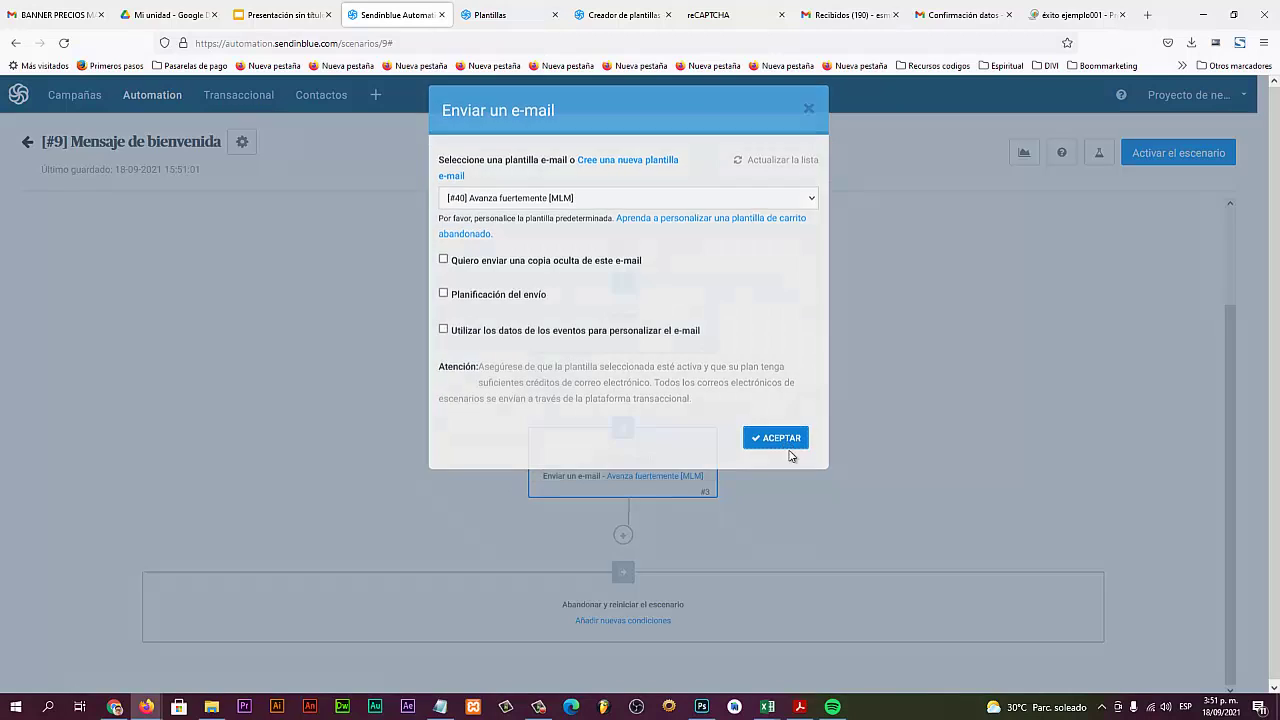
Step: Review the scenario flow from the ejemplo001 entry point through the 1-minute delay to the email step
scroll(790, 454, up, 2)
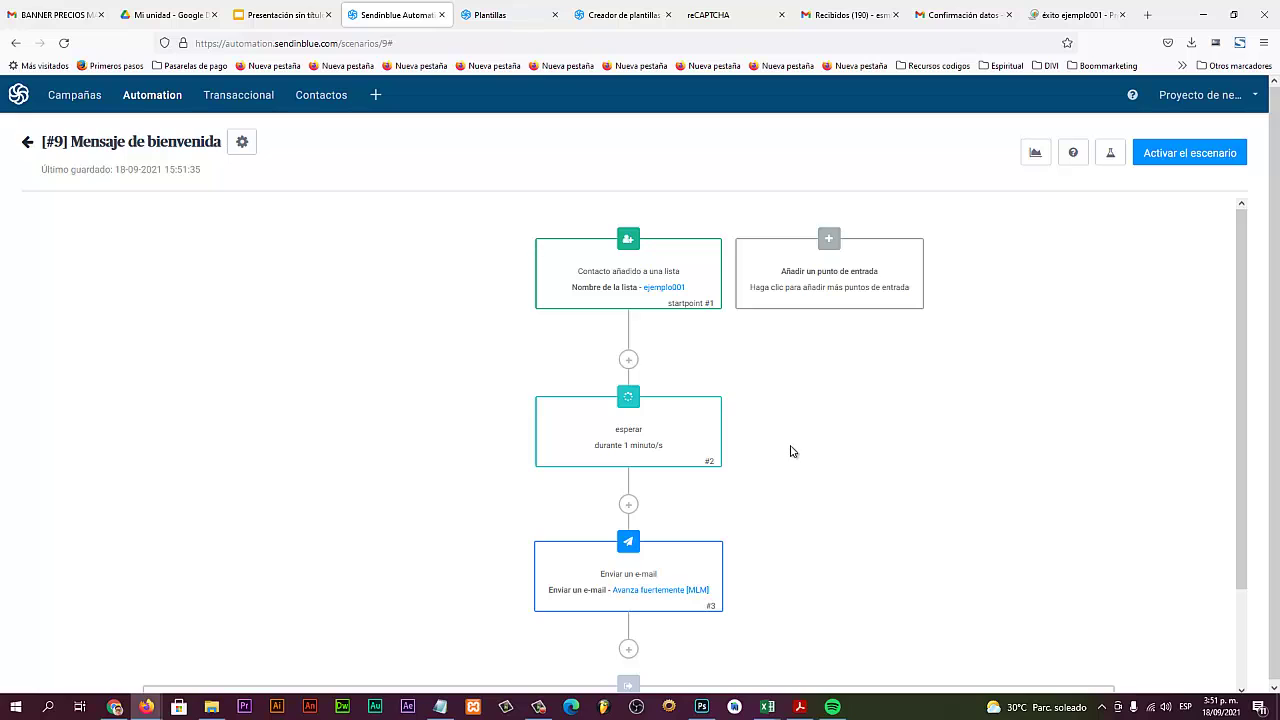
scroll(773, 440, down, 2)
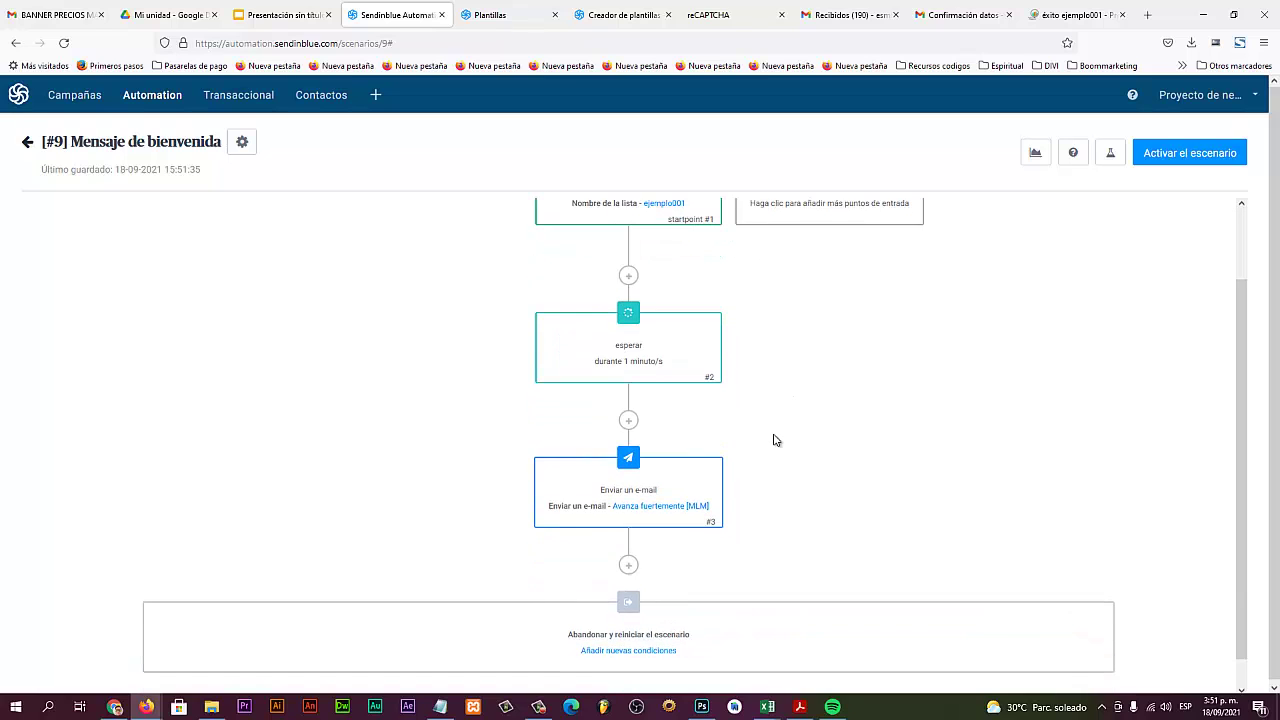
scroll(603, 391, up, 2)
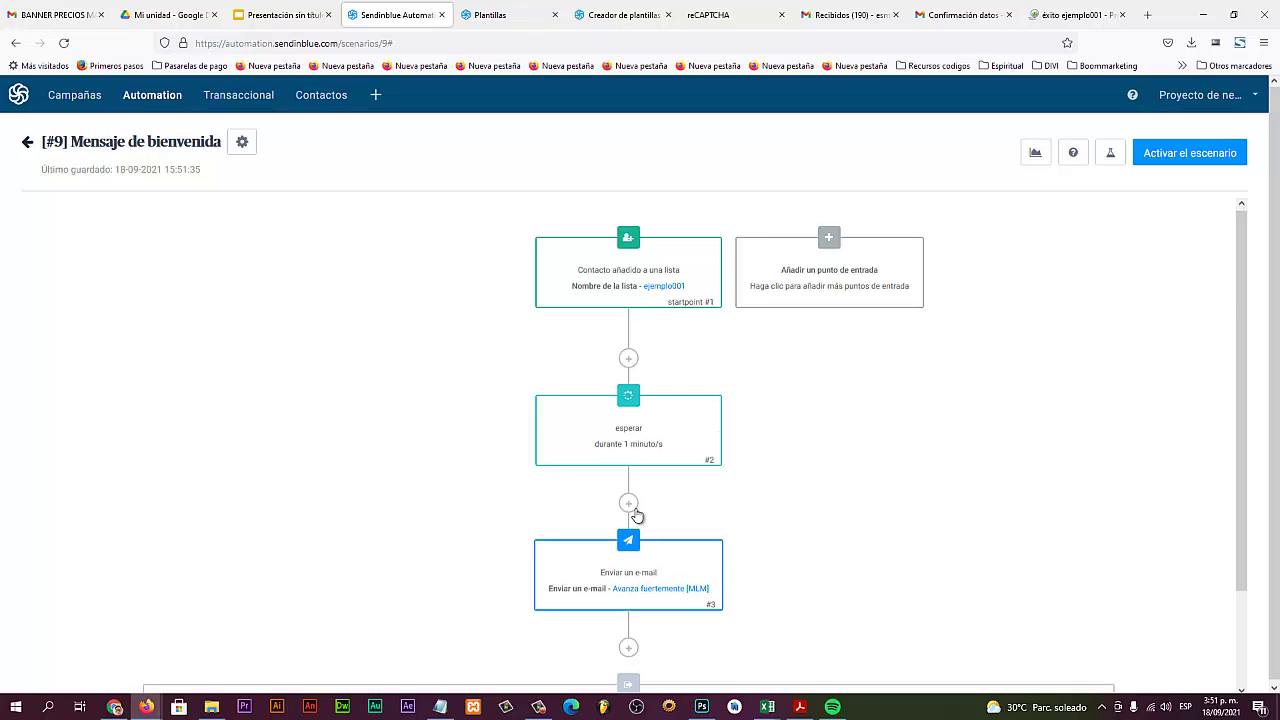
scroll(631, 530, down, 2)
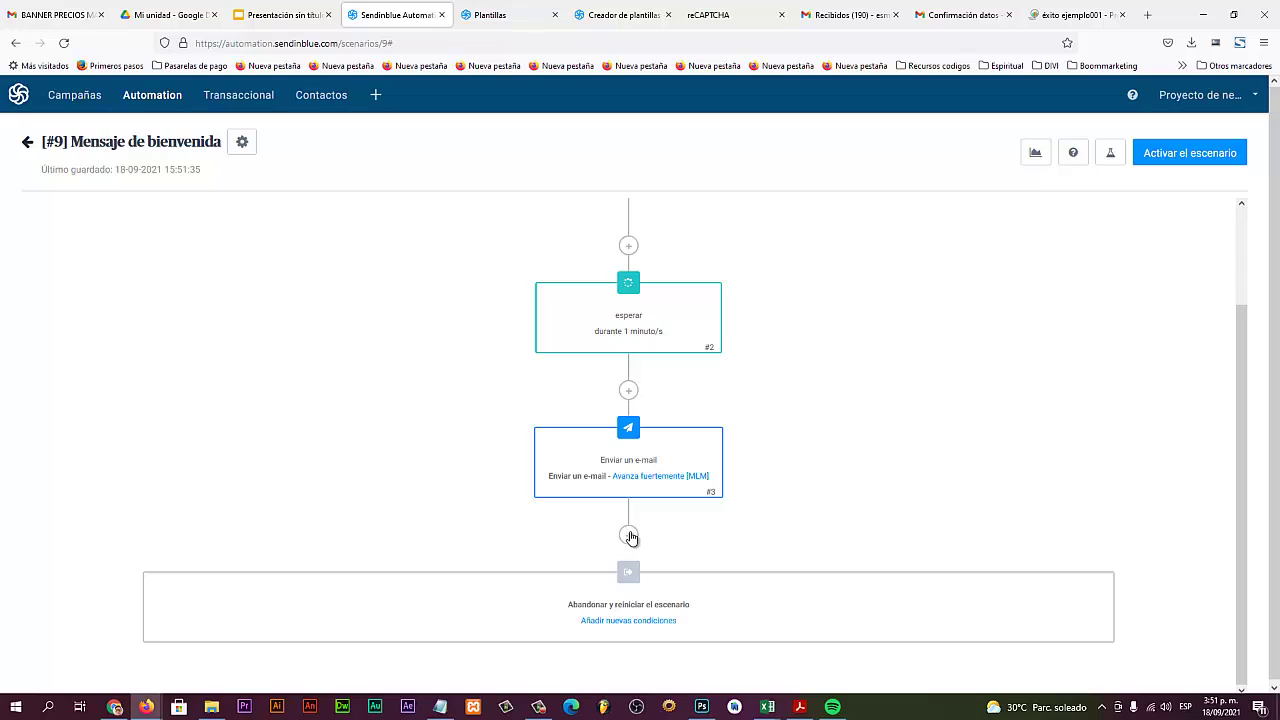
scroll(640, 385, up, 2)
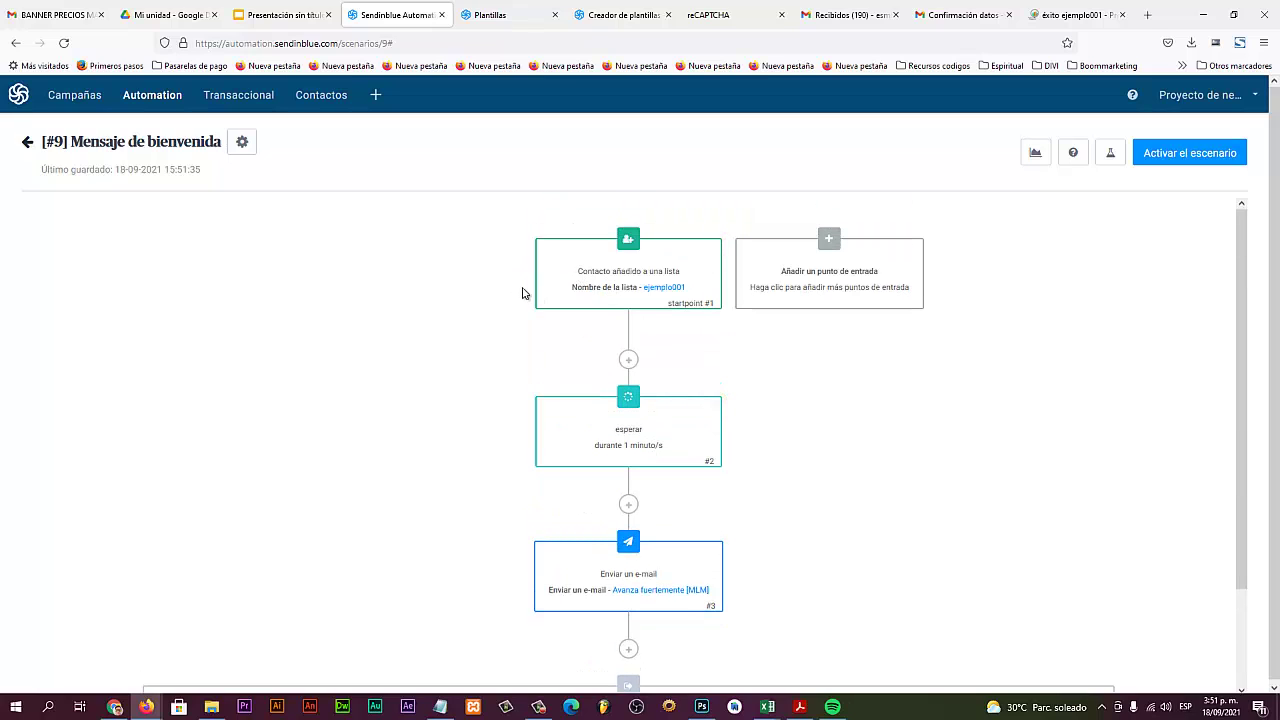
mouse_move(555, 286)
Step: Add a delay of 1 day after the Avanza fuertemente [MLM] email step
scroll(580, 420, down, 1)
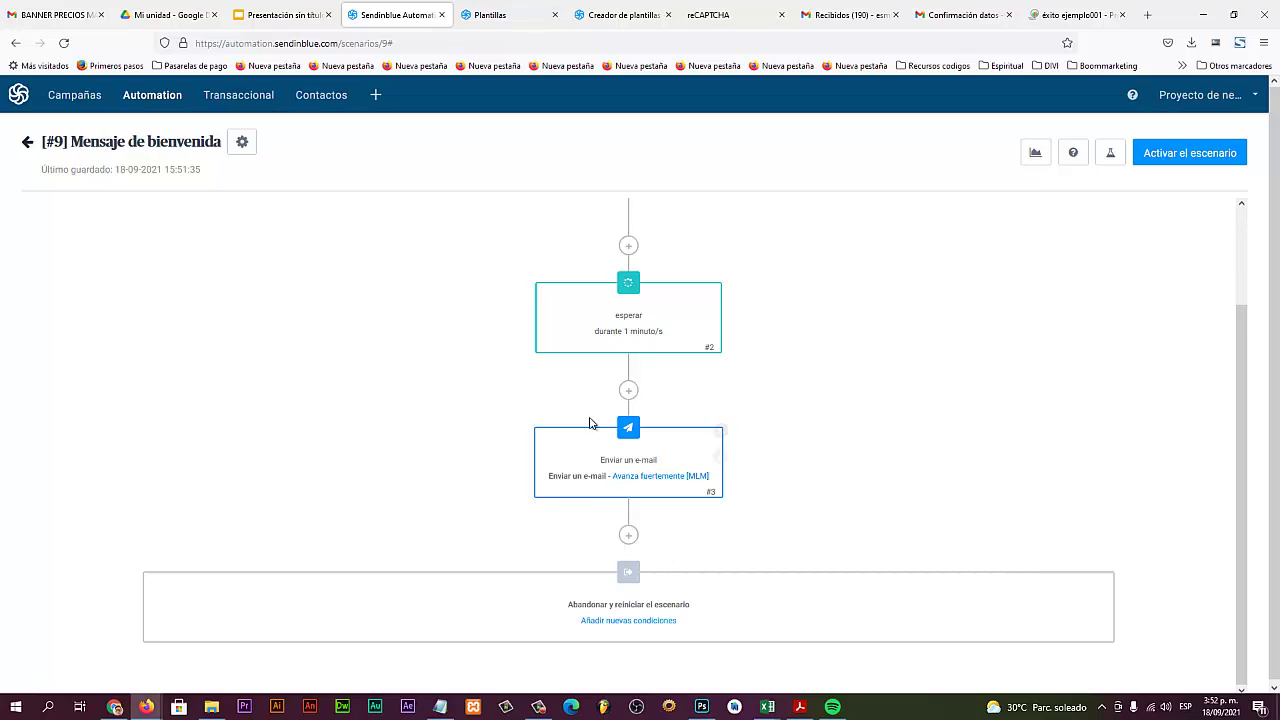
click(628, 537)
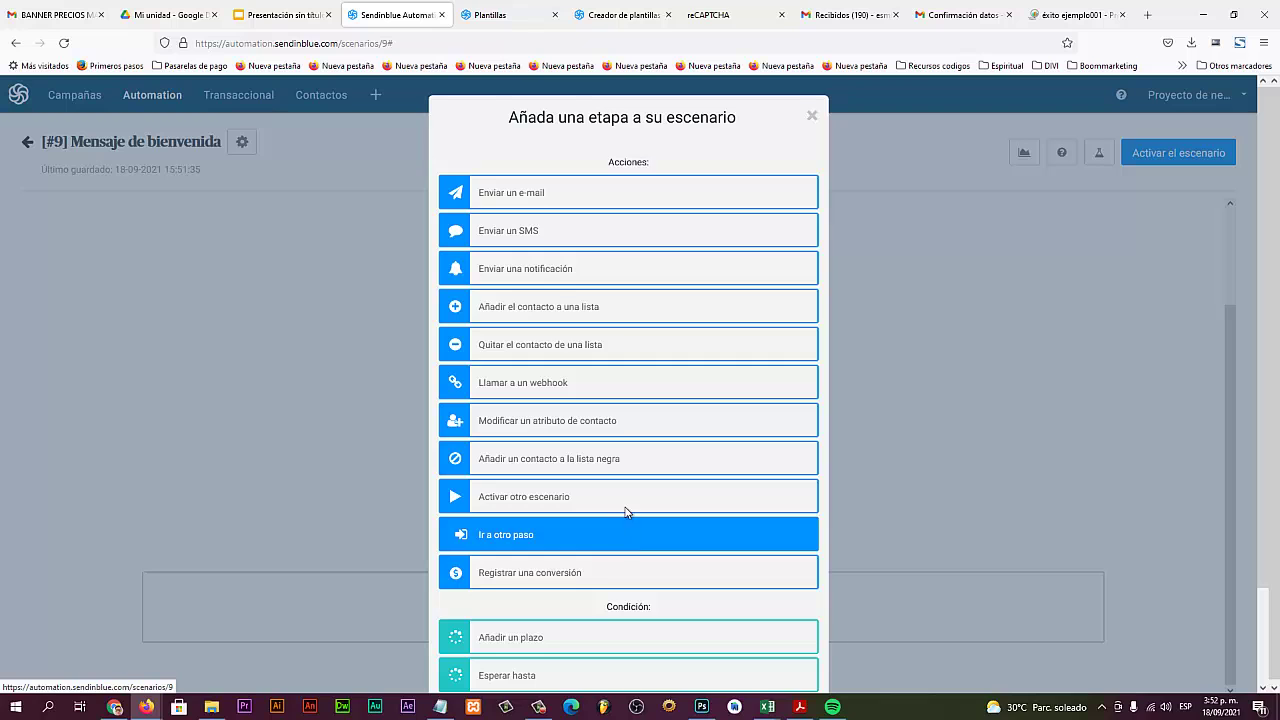
scroll(600, 535, down, 2)
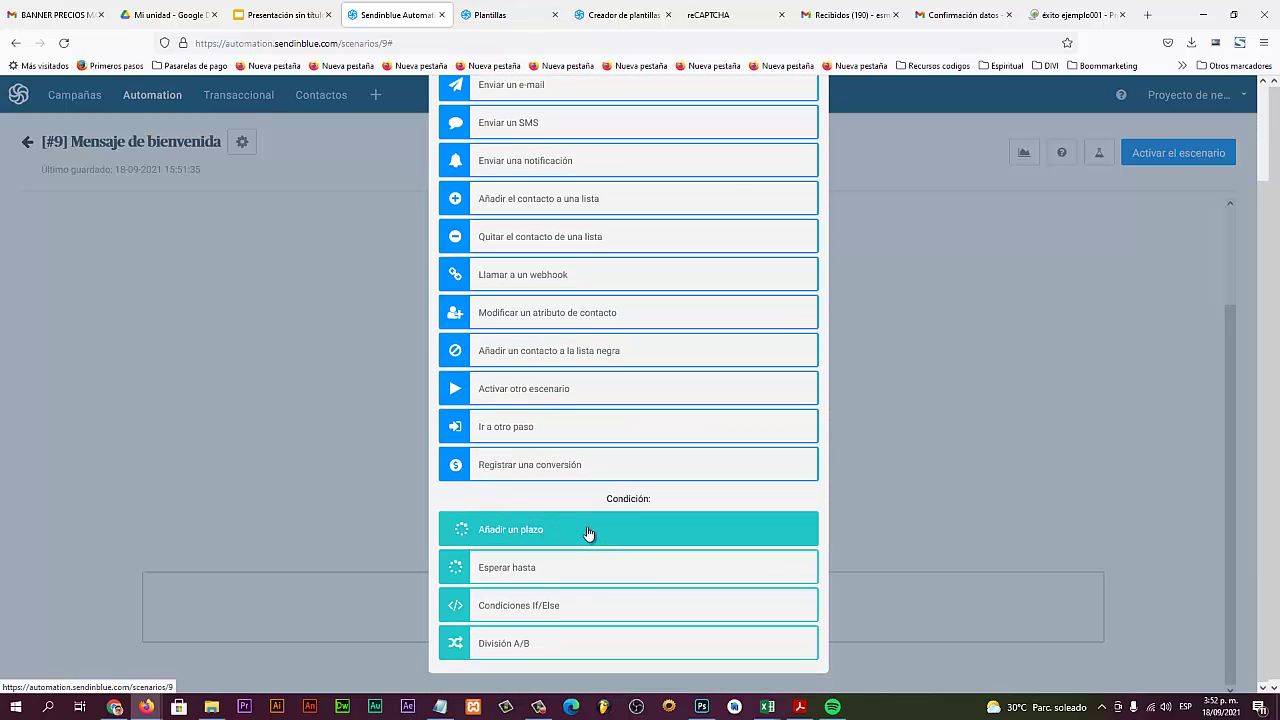
click(588, 533)
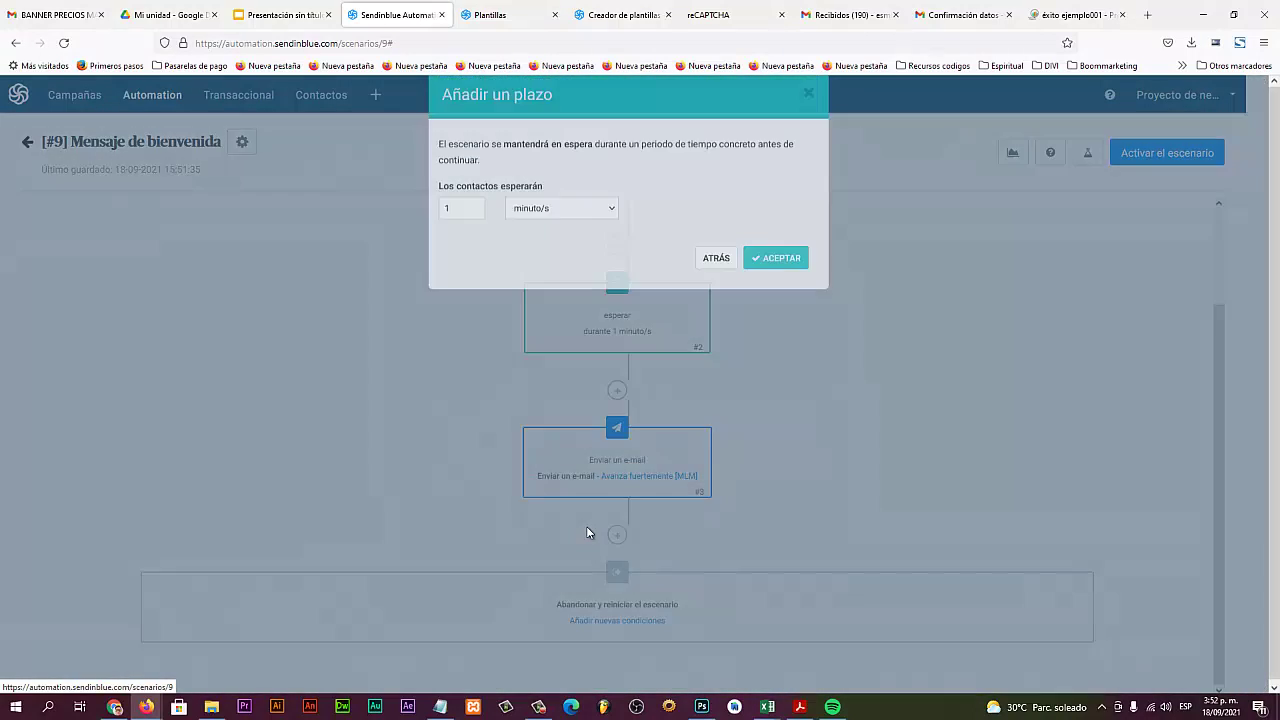
click(546, 234)
click(545, 287)
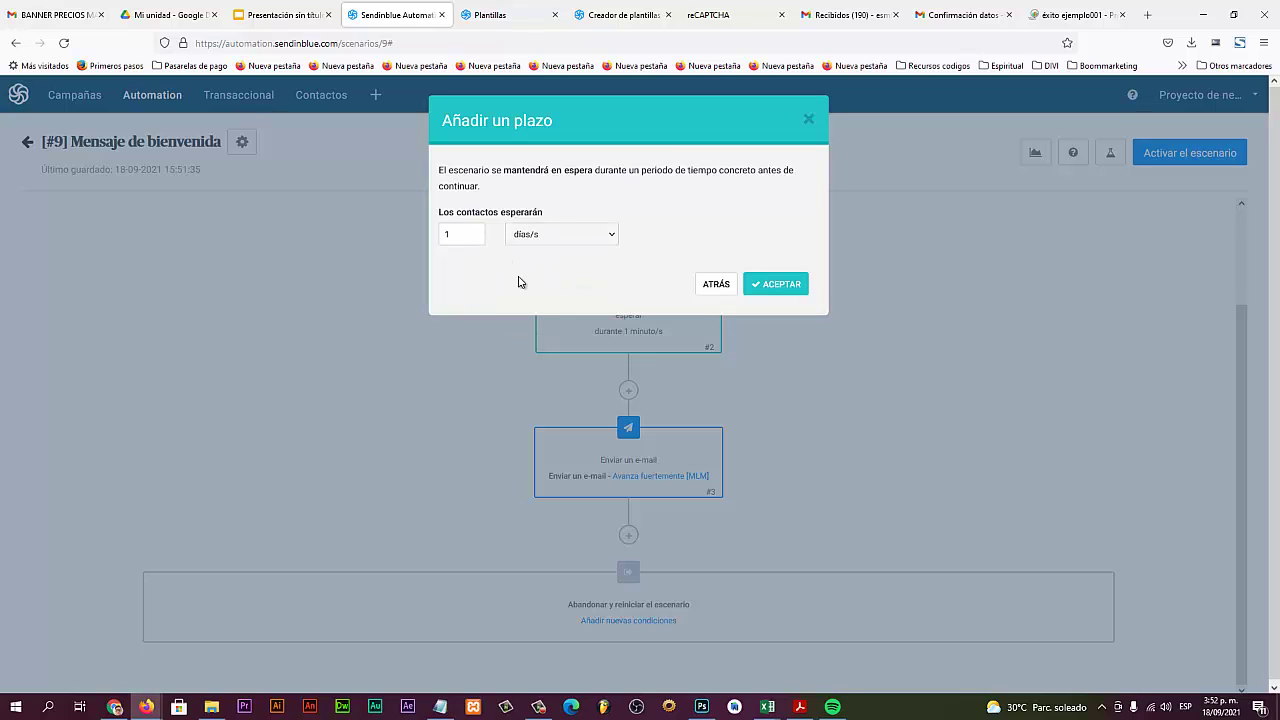
click(777, 285)
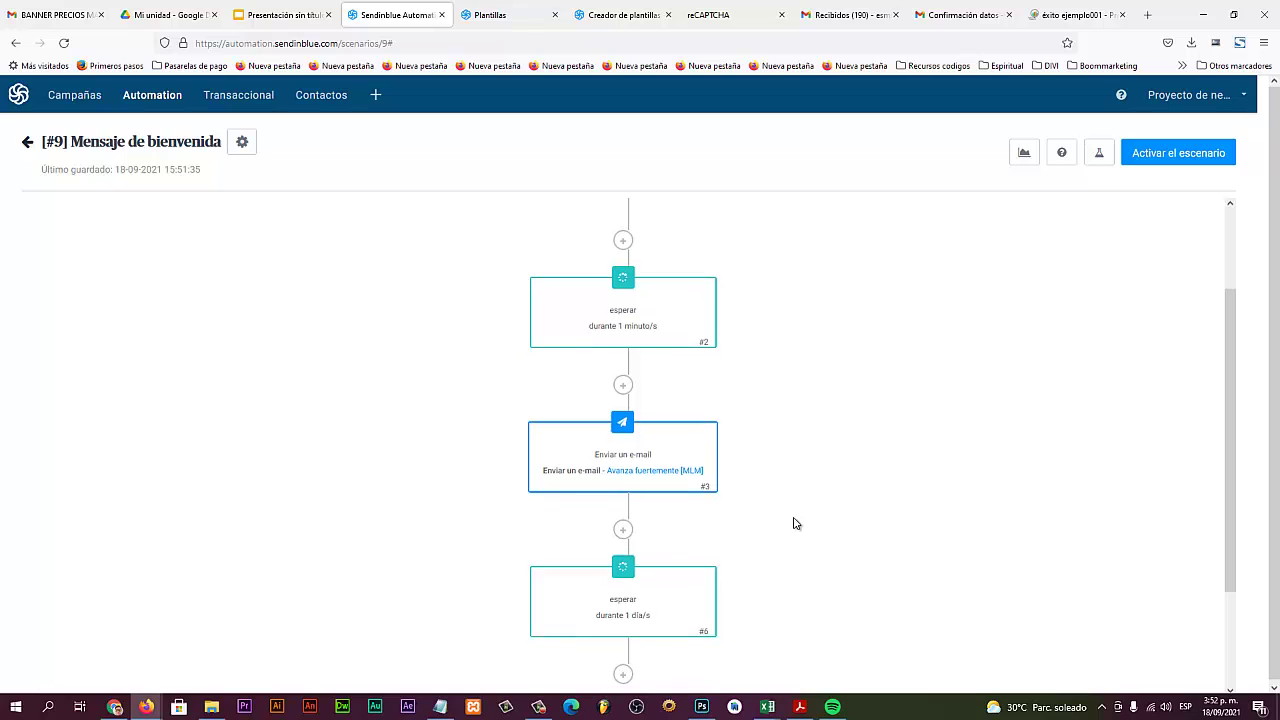
Step: Add an email step after the 1-day delay using template [#73] 30 a 50 prospectos diarios - mlm c-006
scroll(791, 523, down, 3)
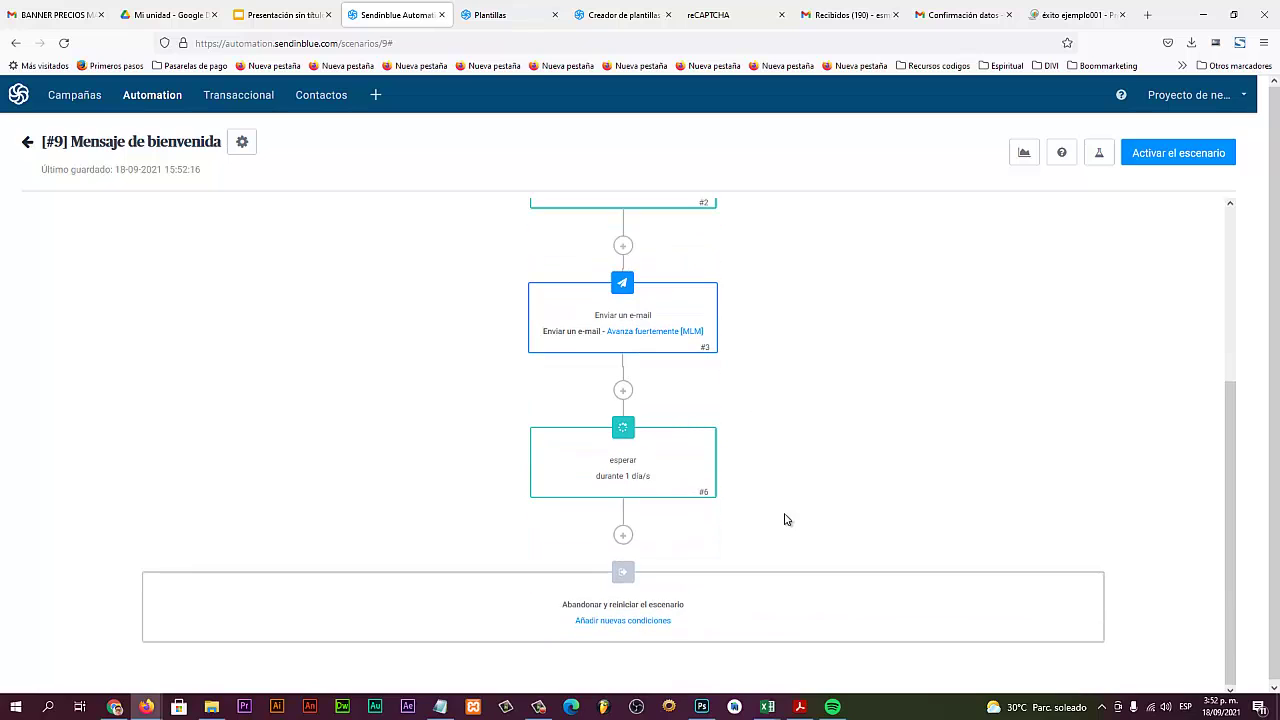
click(624, 536)
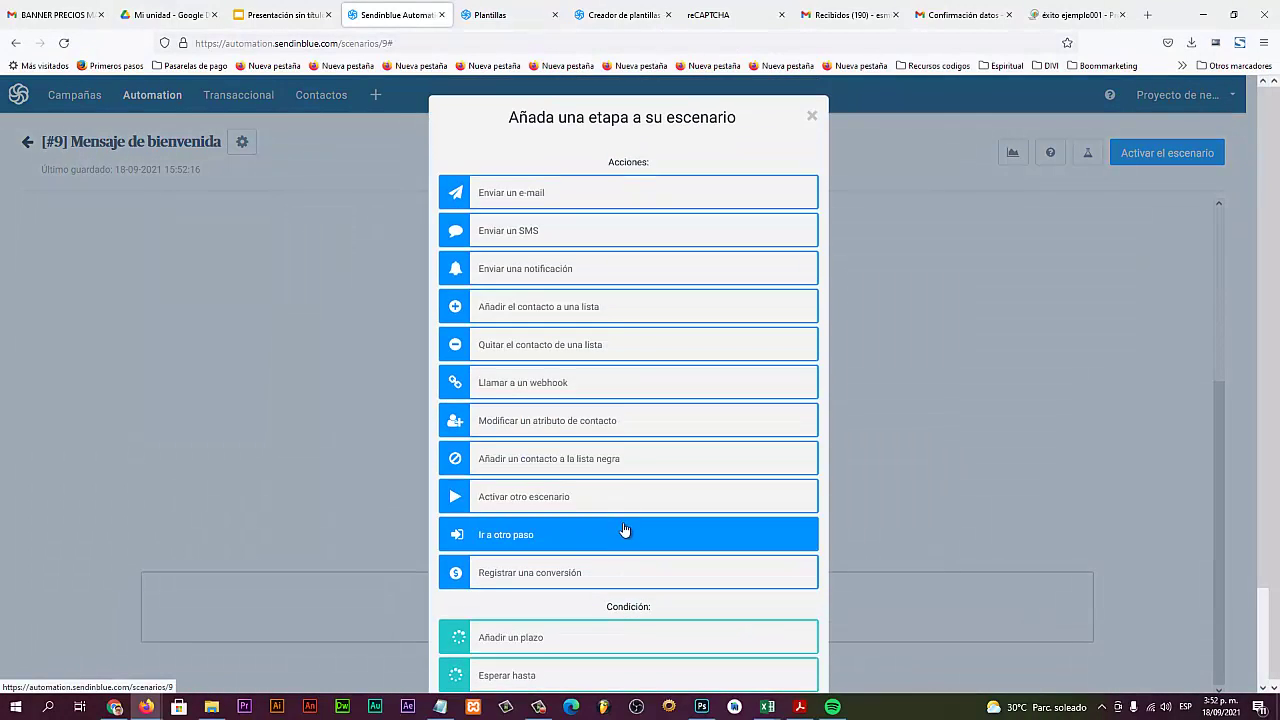
click(556, 192)
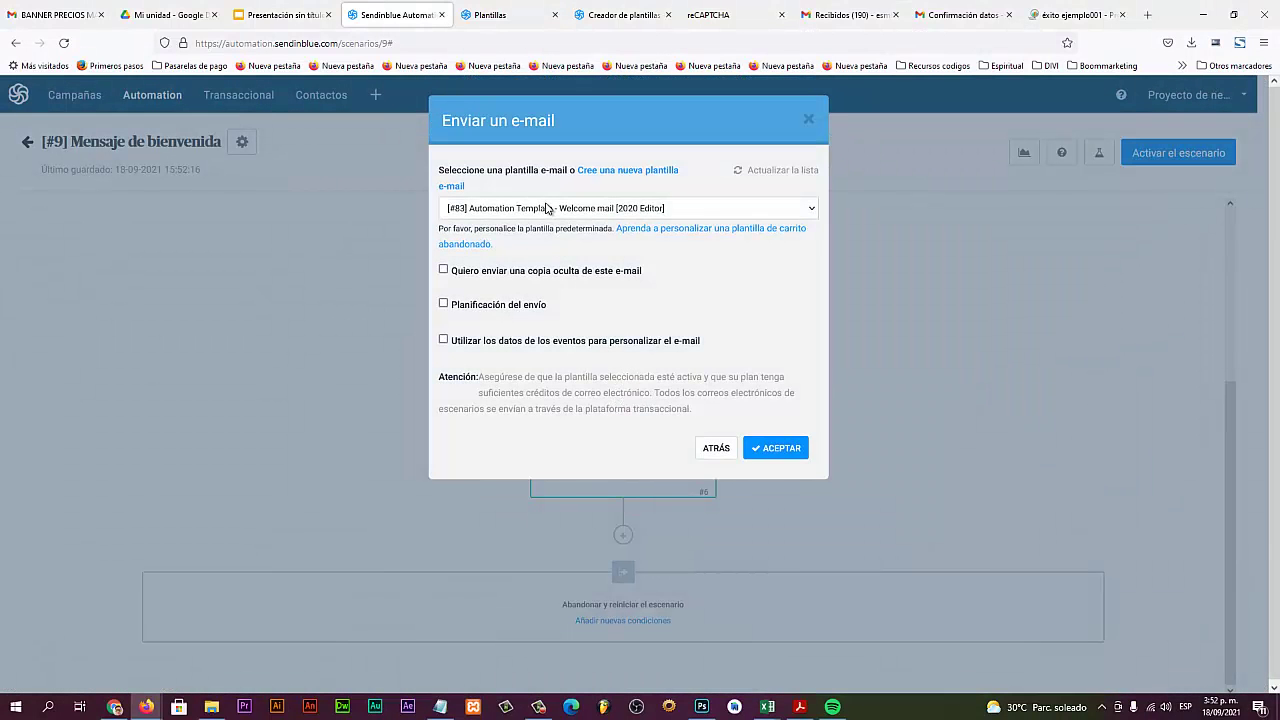
click(550, 208)
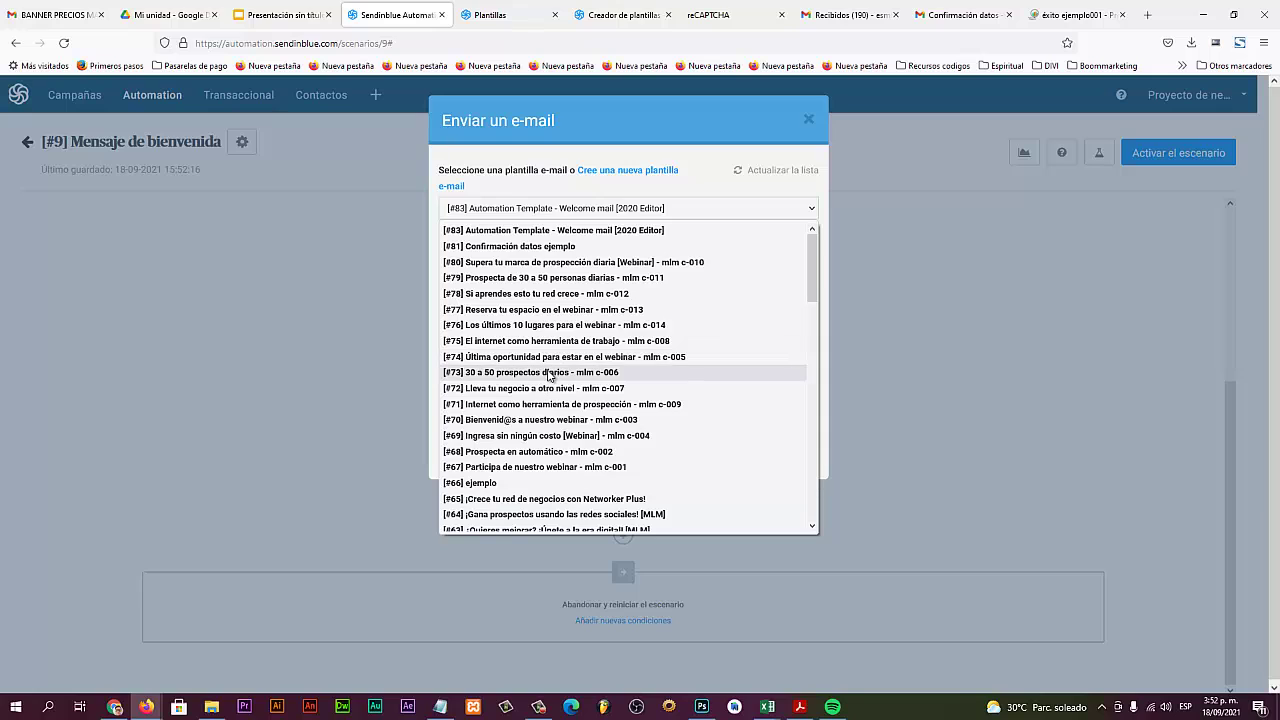
key(Escape)
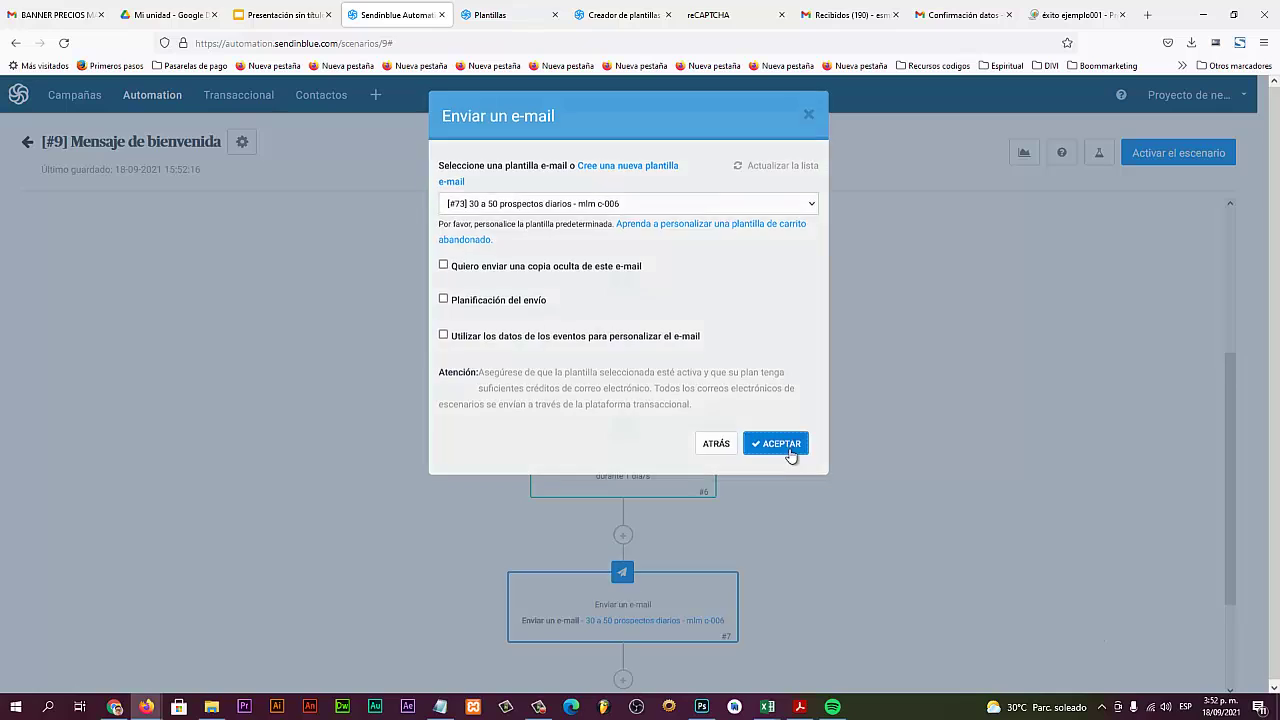
click(779, 448)
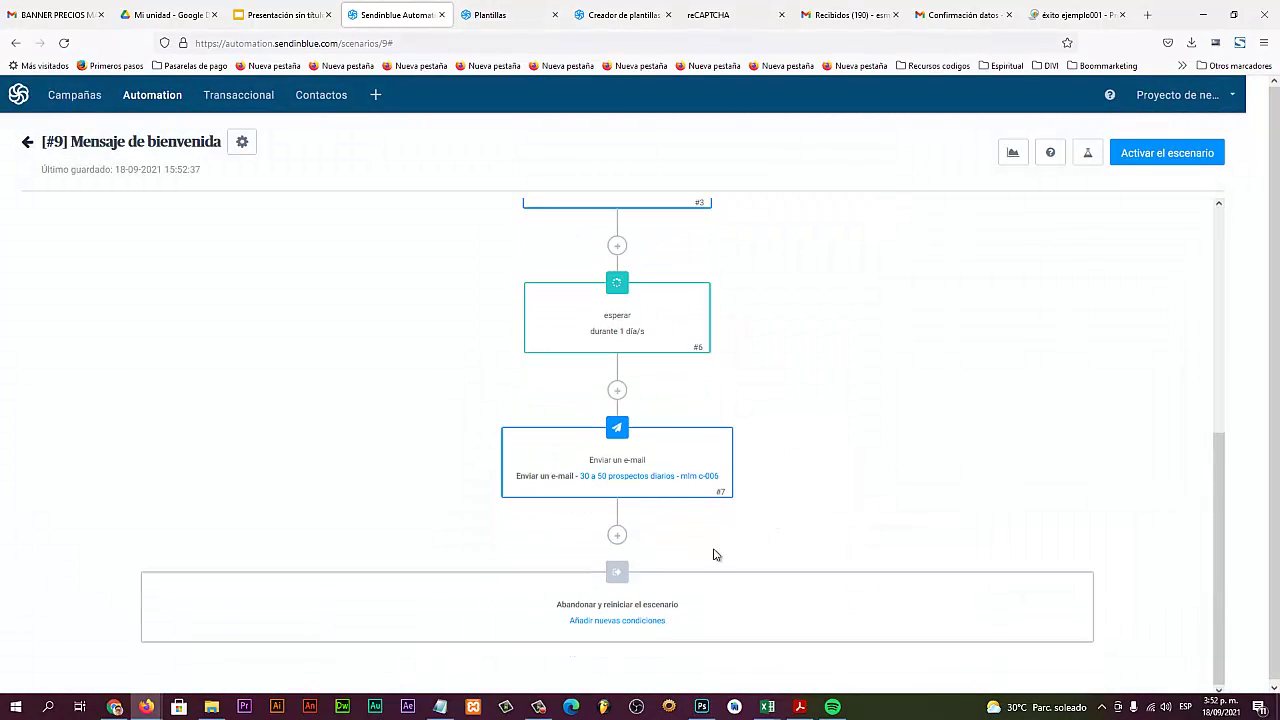
Step: Add another delay of 1 day after the 30 a 50 prospectos diarios email step
scroll(700, 530, up, 5)
scroll(612, 393, up, 1)
scroll(613, 380, down, 3)
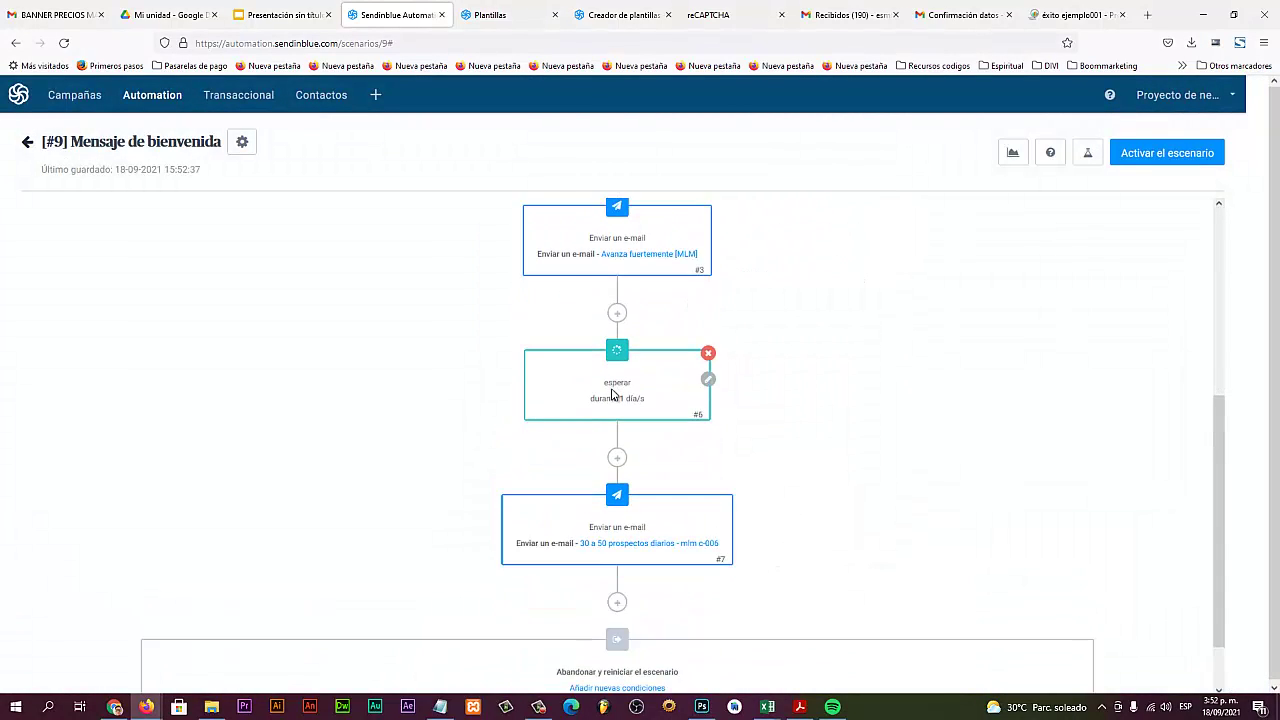
click(617, 536)
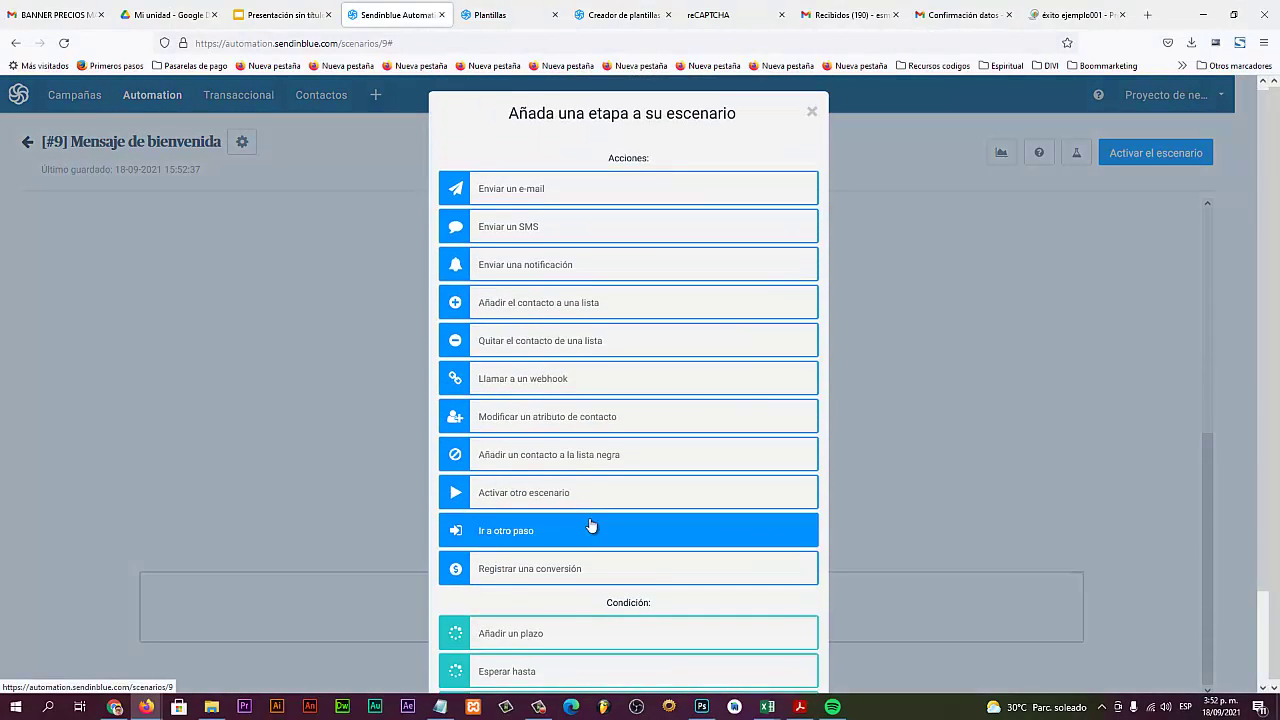
scroll(585, 528, down, 2)
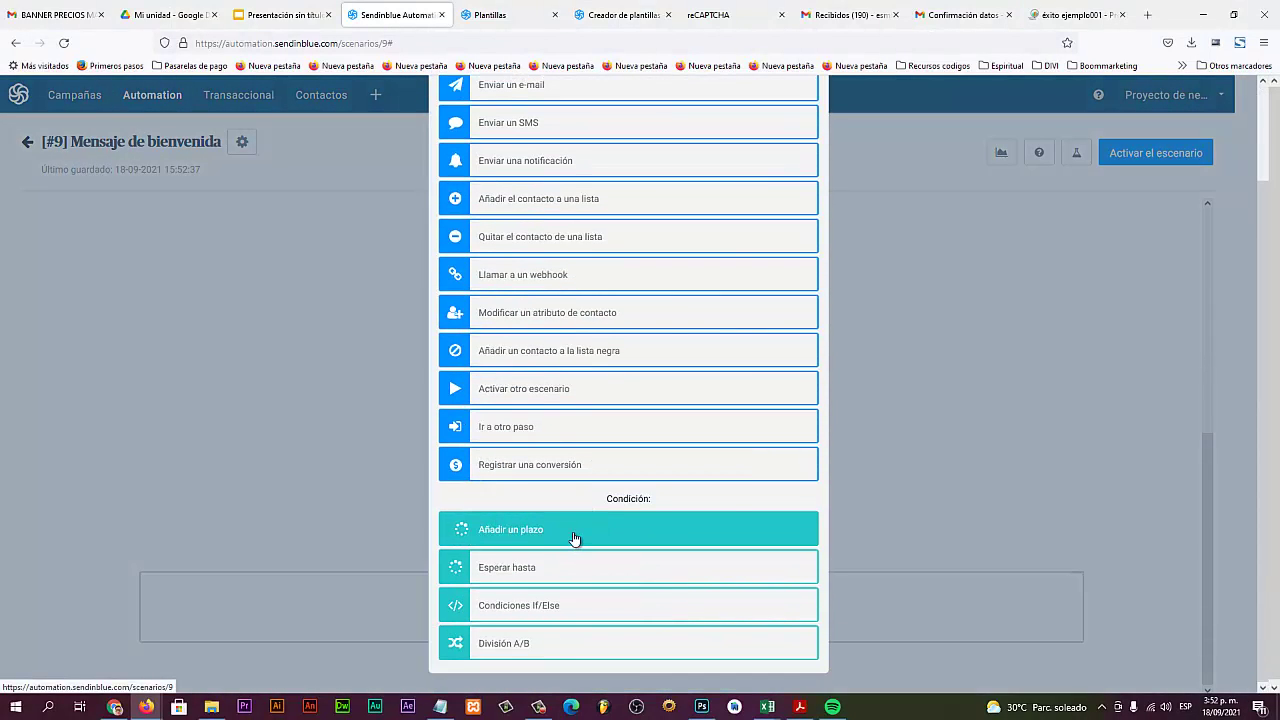
click(575, 539)
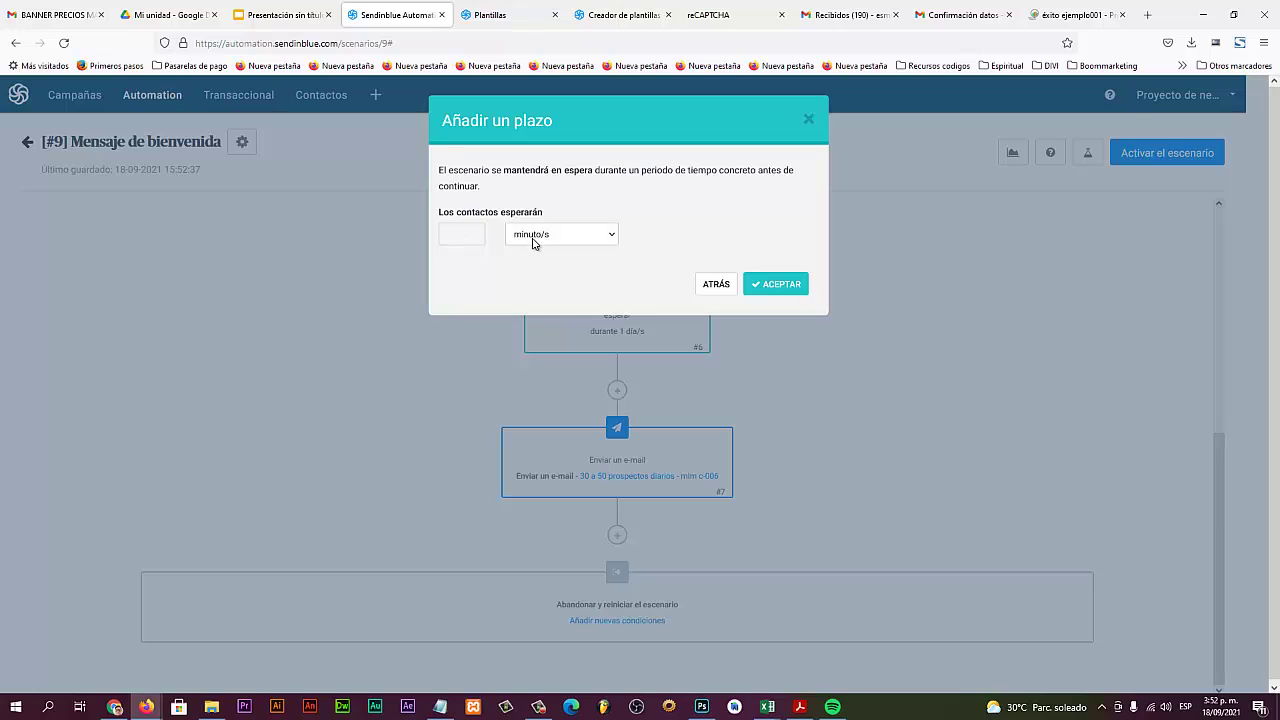
click(533, 243)
click(527, 289)
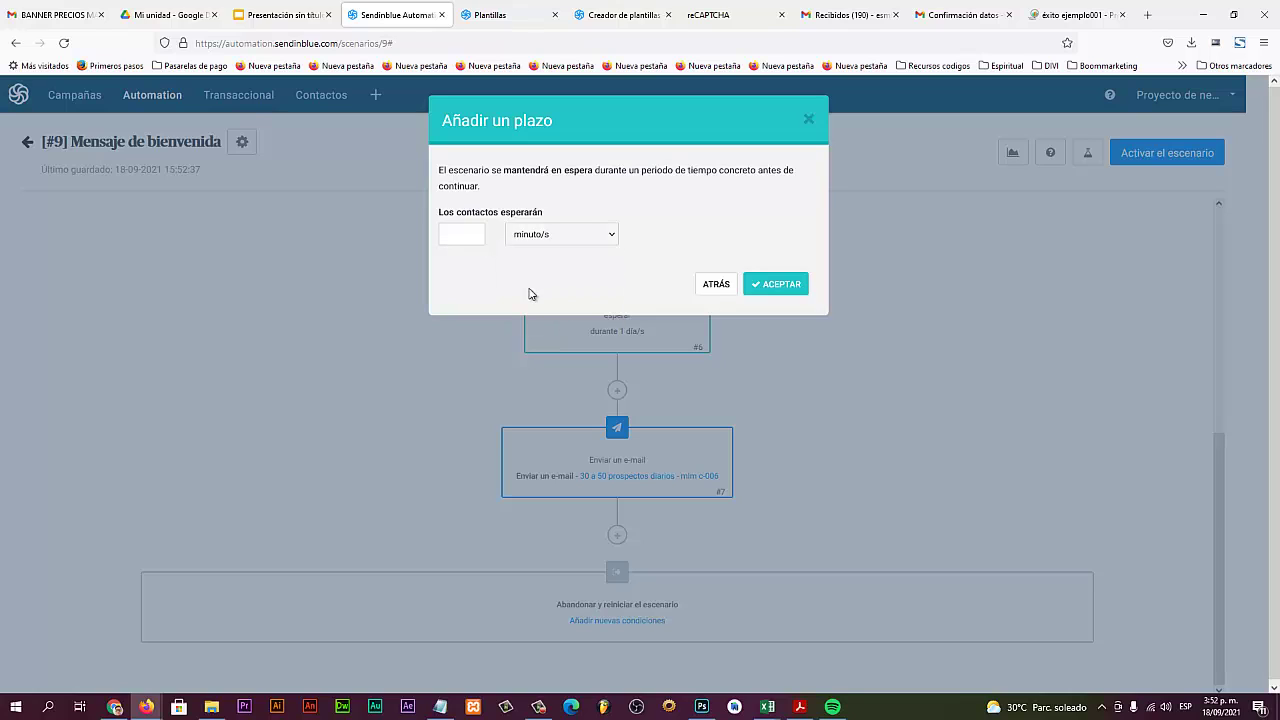
click(476, 235)
text(1)
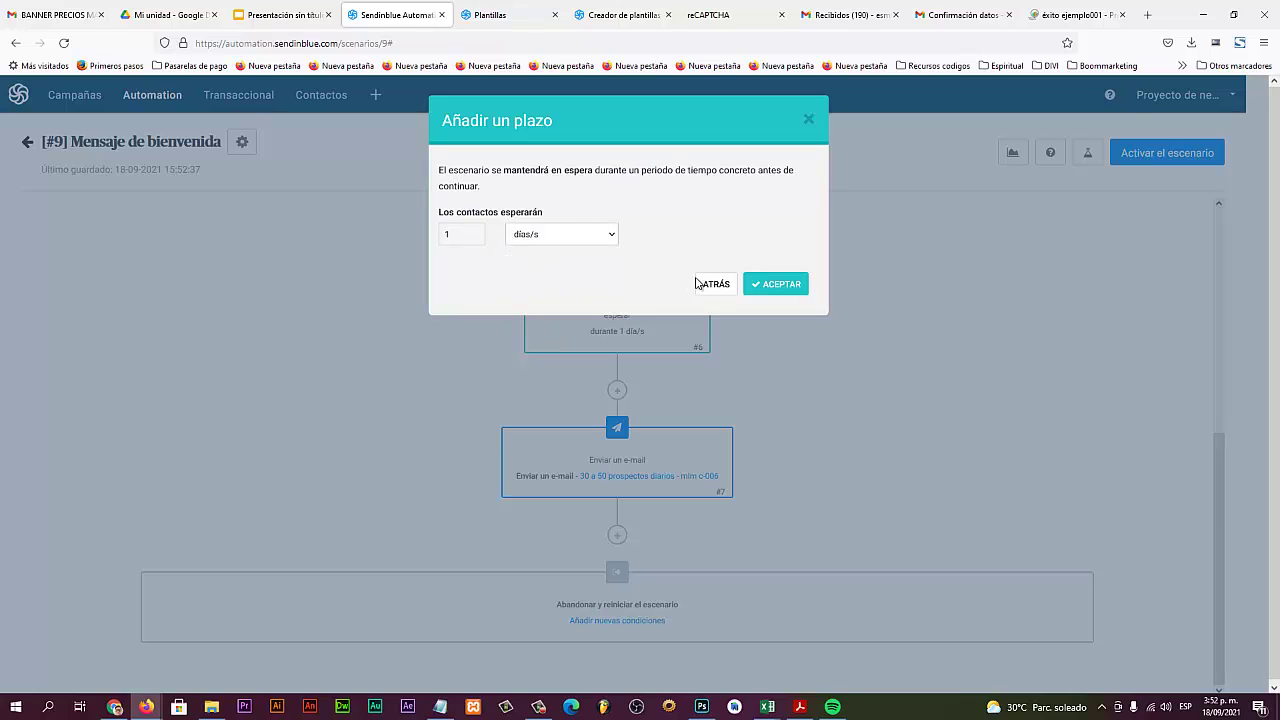
click(771, 284)
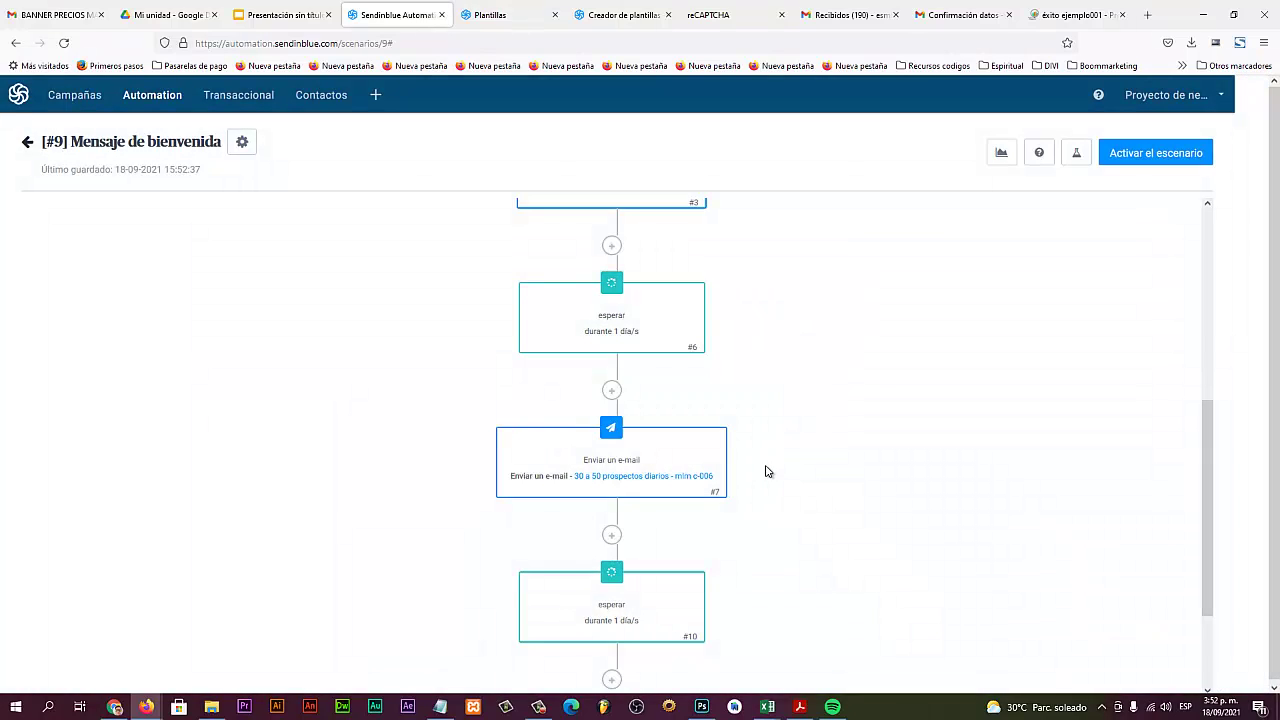
Step: Review the order of delays and emails across the whole scenario, from the entry point to the last delay
scroll(766, 470, down, 3)
scroll(675, 470, up, 3)
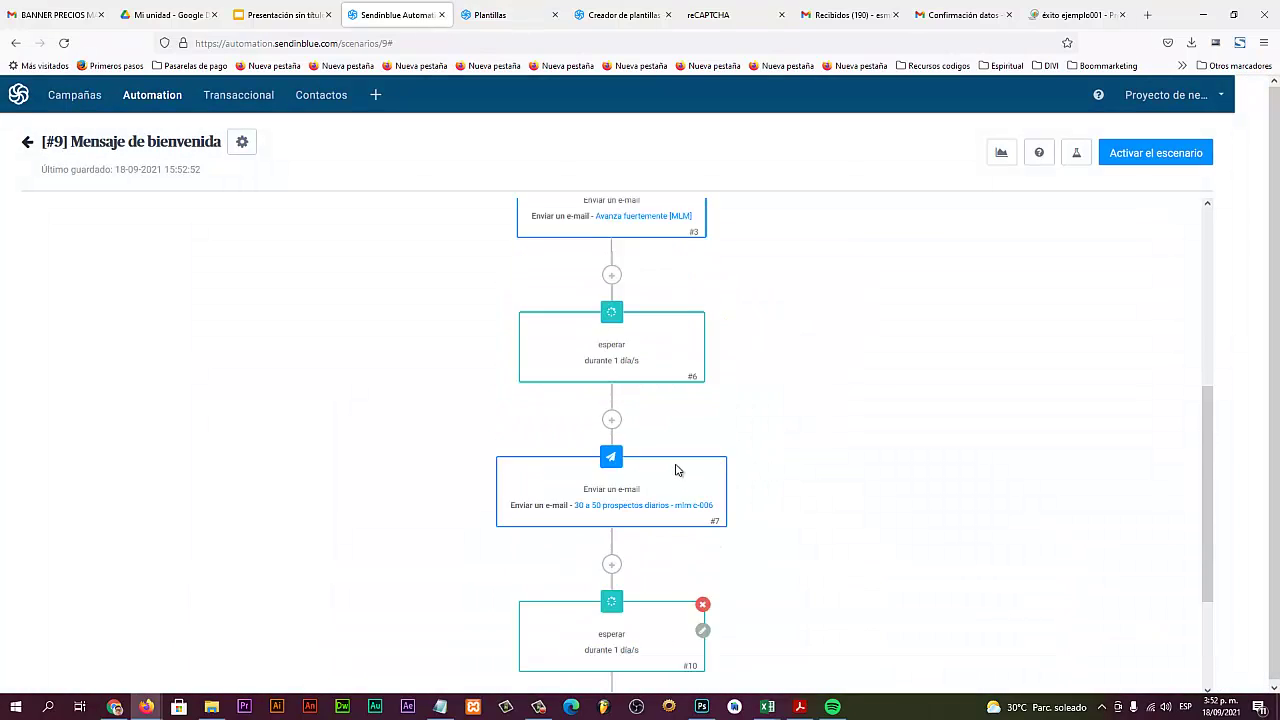
scroll(676, 468, up, 5)
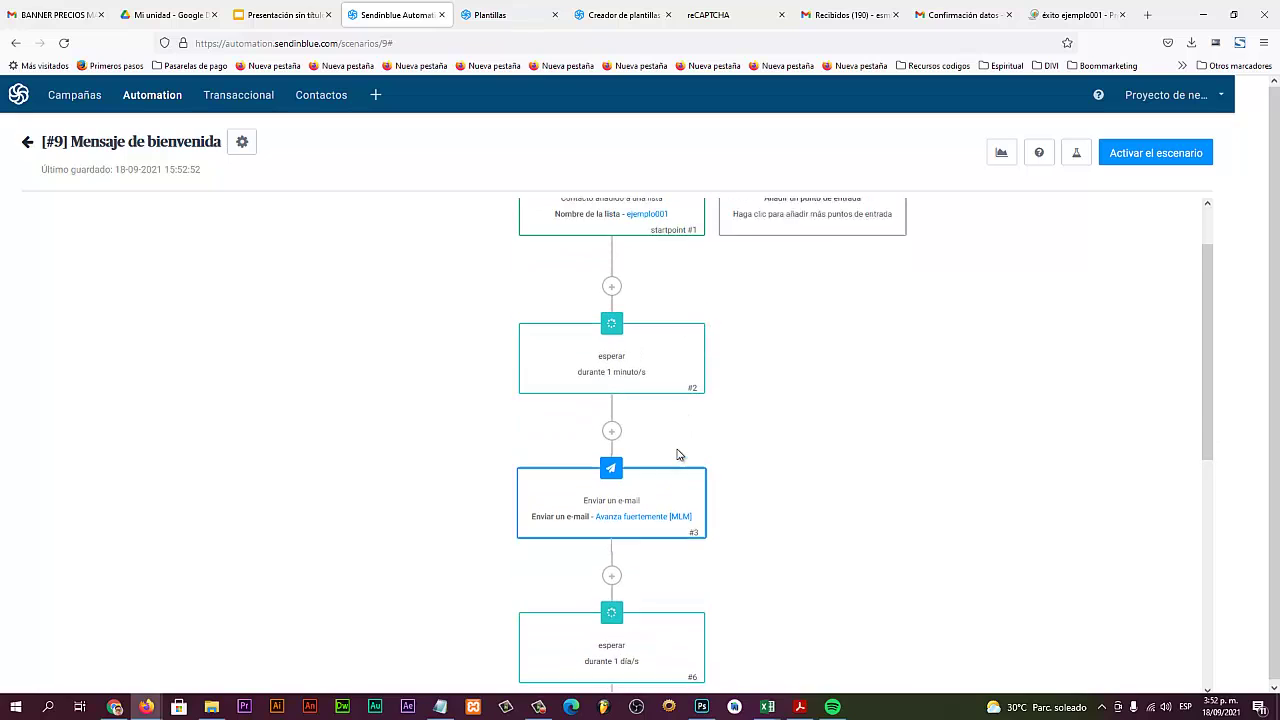
scroll(677, 455, up, 1)
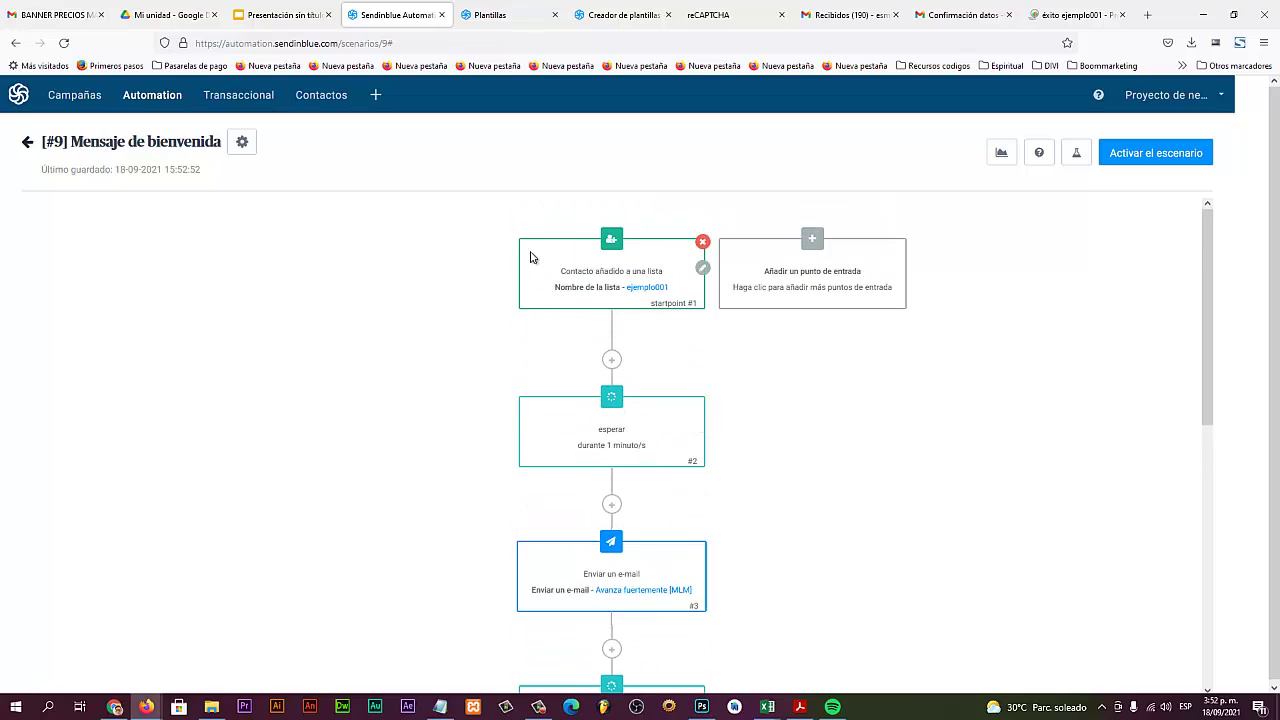
scroll(623, 440, down, 1)
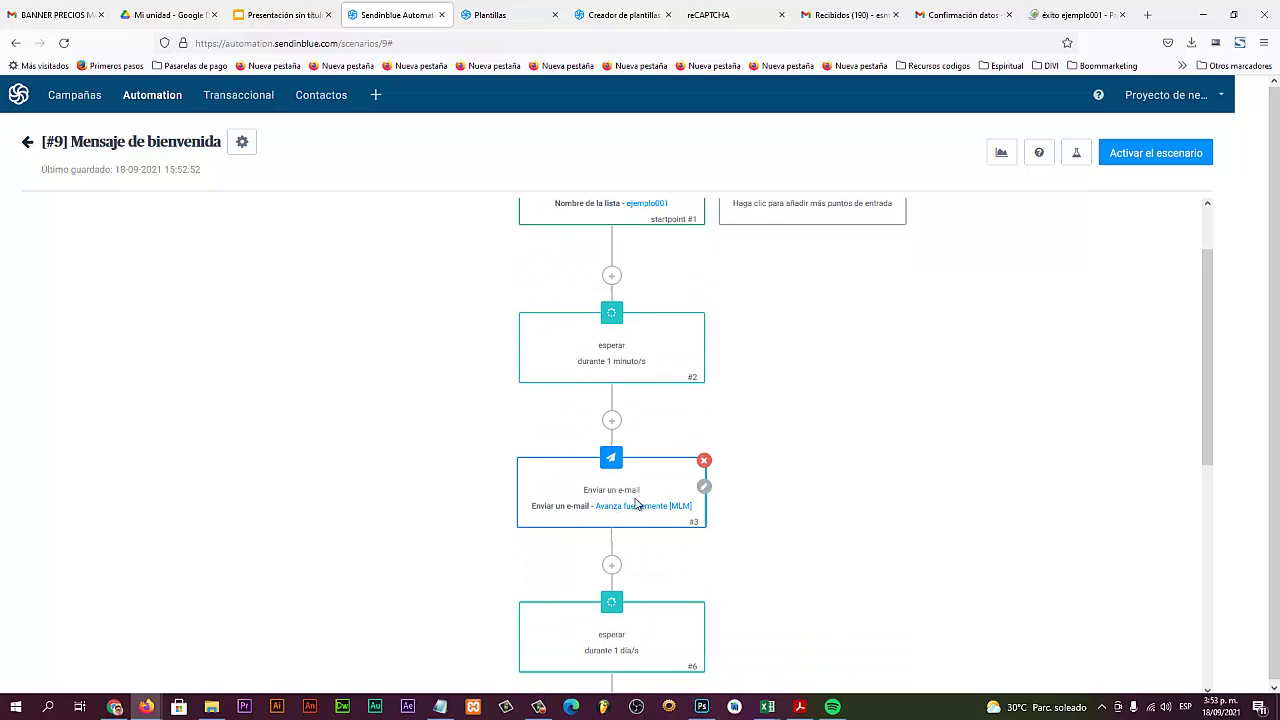
scroll(640, 495, down, 4)
scroll(555, 414, up, 2)
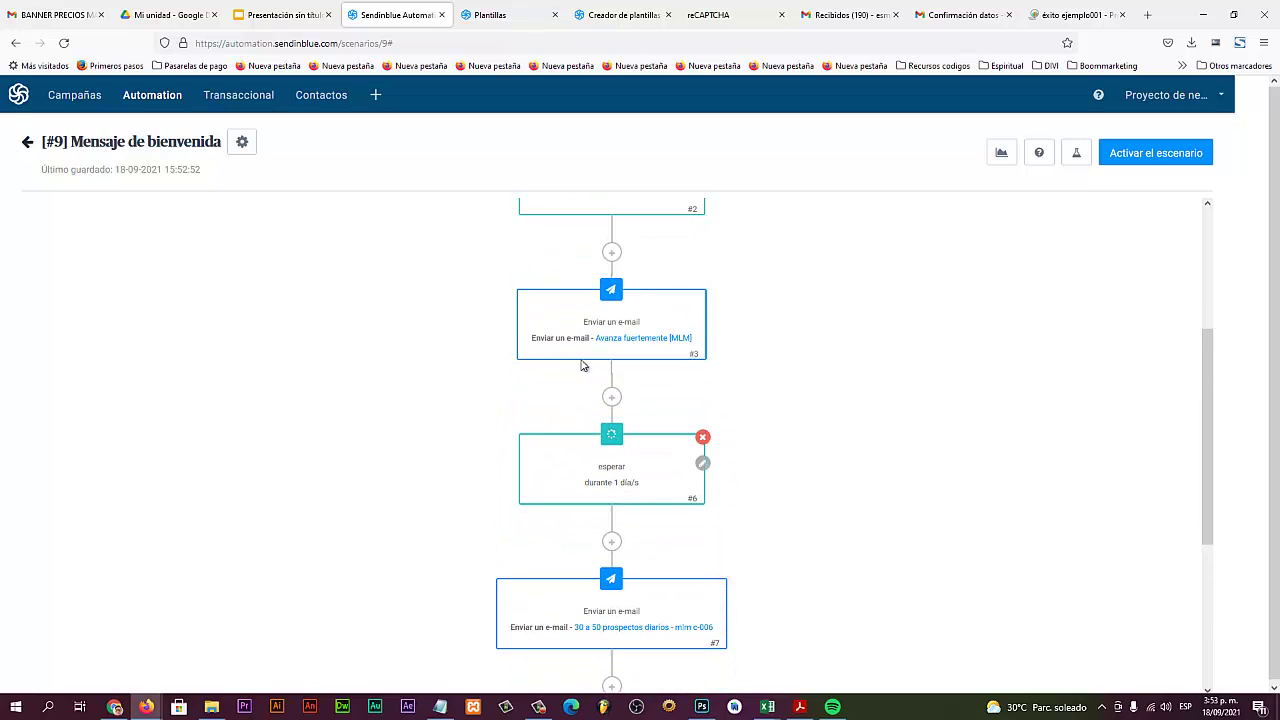
scroll(553, 465, down, 2)
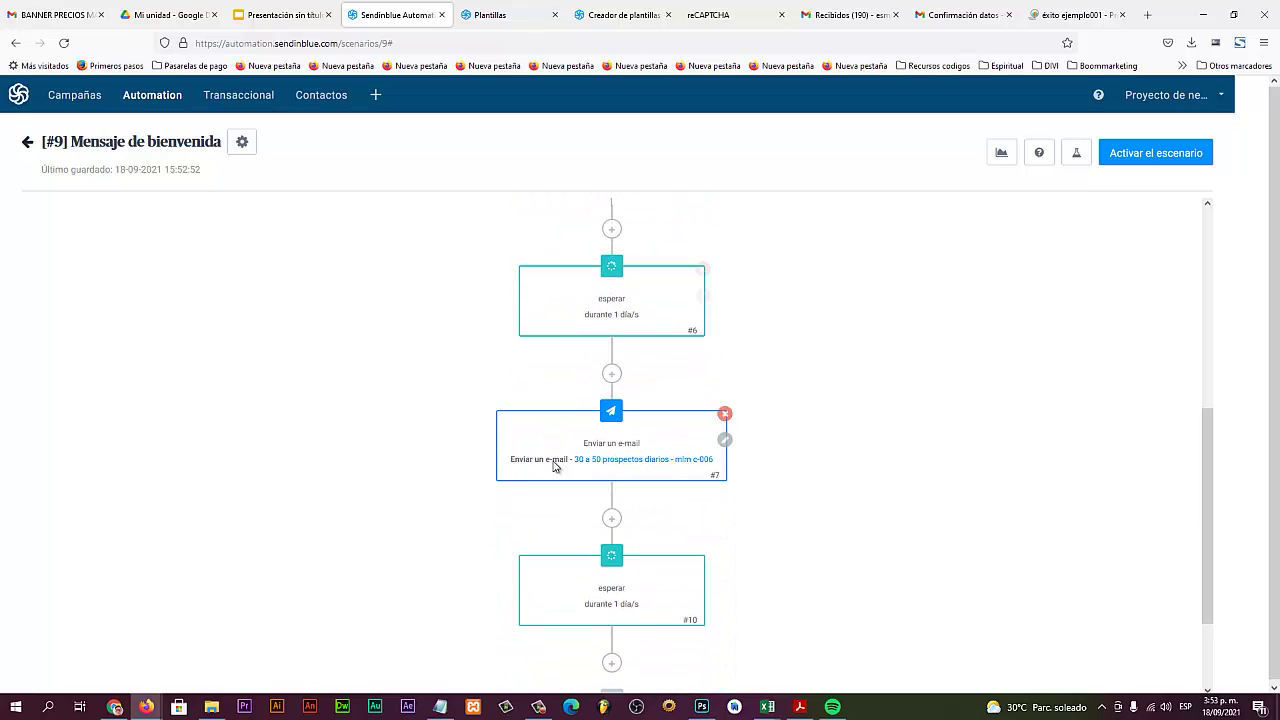
scroll(600, 470, up, 2)
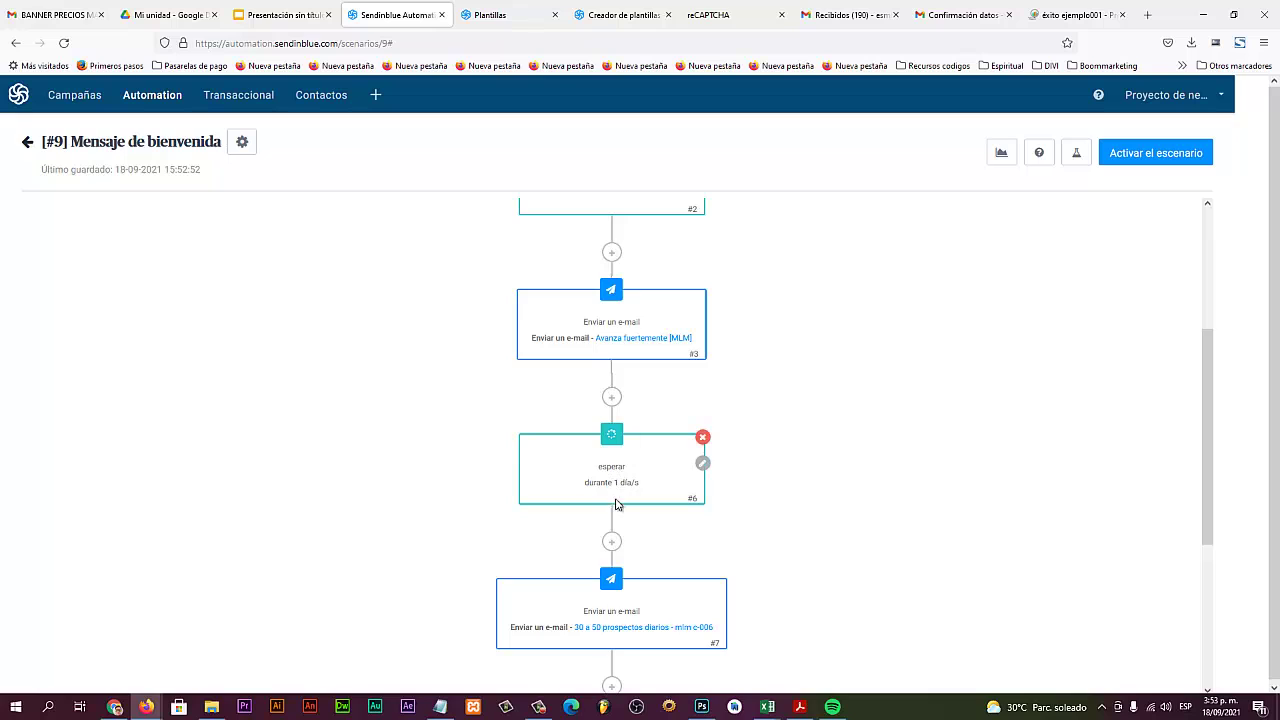
scroll(600, 490, up, 3)
scroll(627, 459, down, 4)
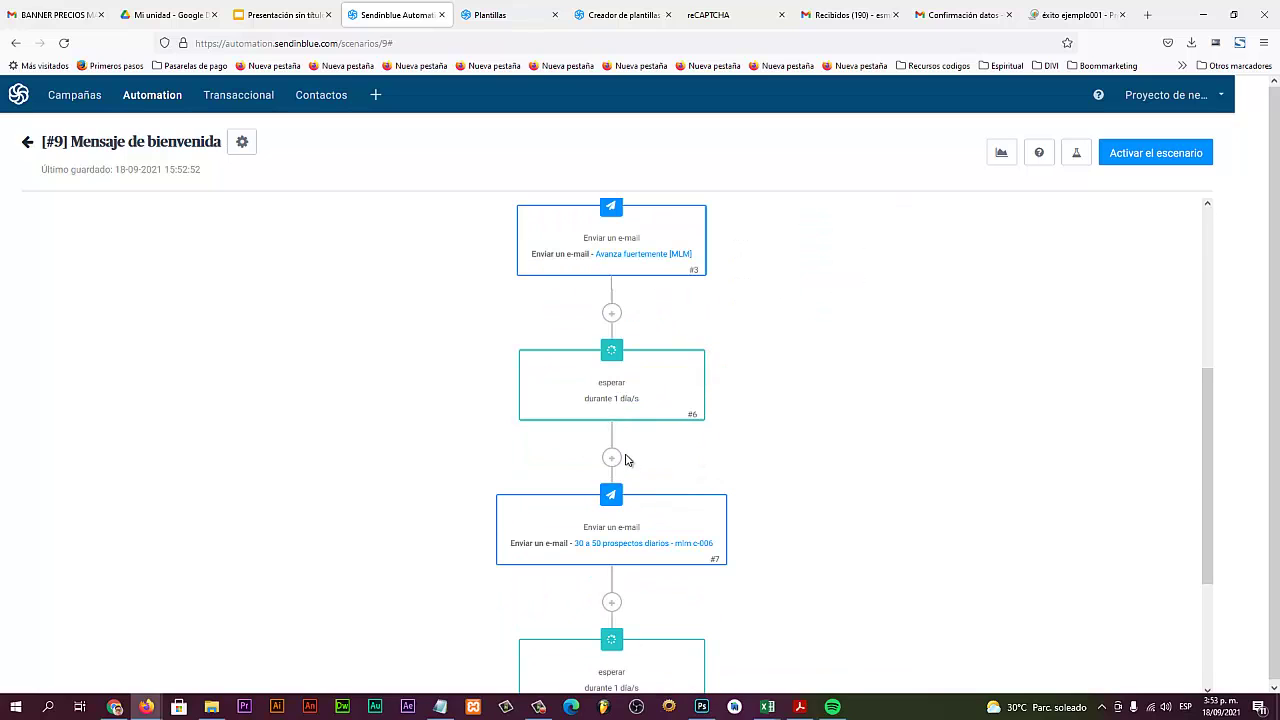
scroll(632, 425, up, 1)
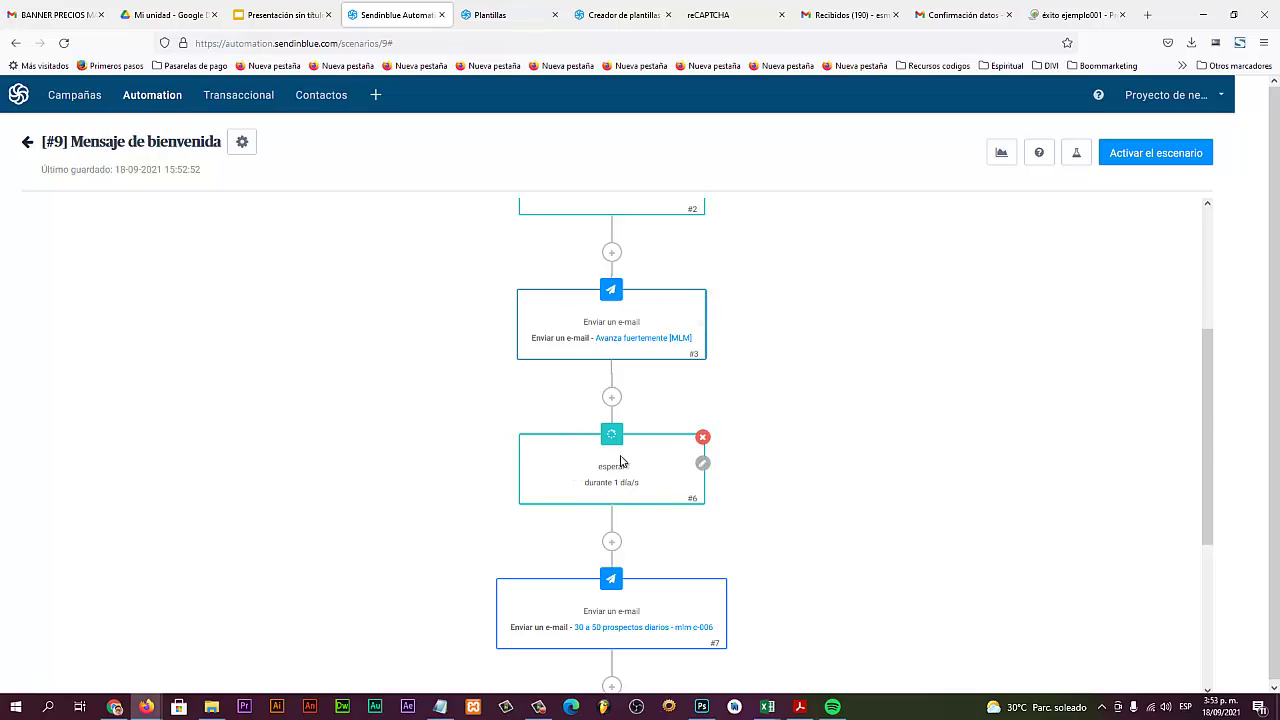
Step: Add an email step after the last 1-day delay using template [#73] 30 a 50 prospectos diarios - mlm c-006
scroll(610, 440, down, 3)
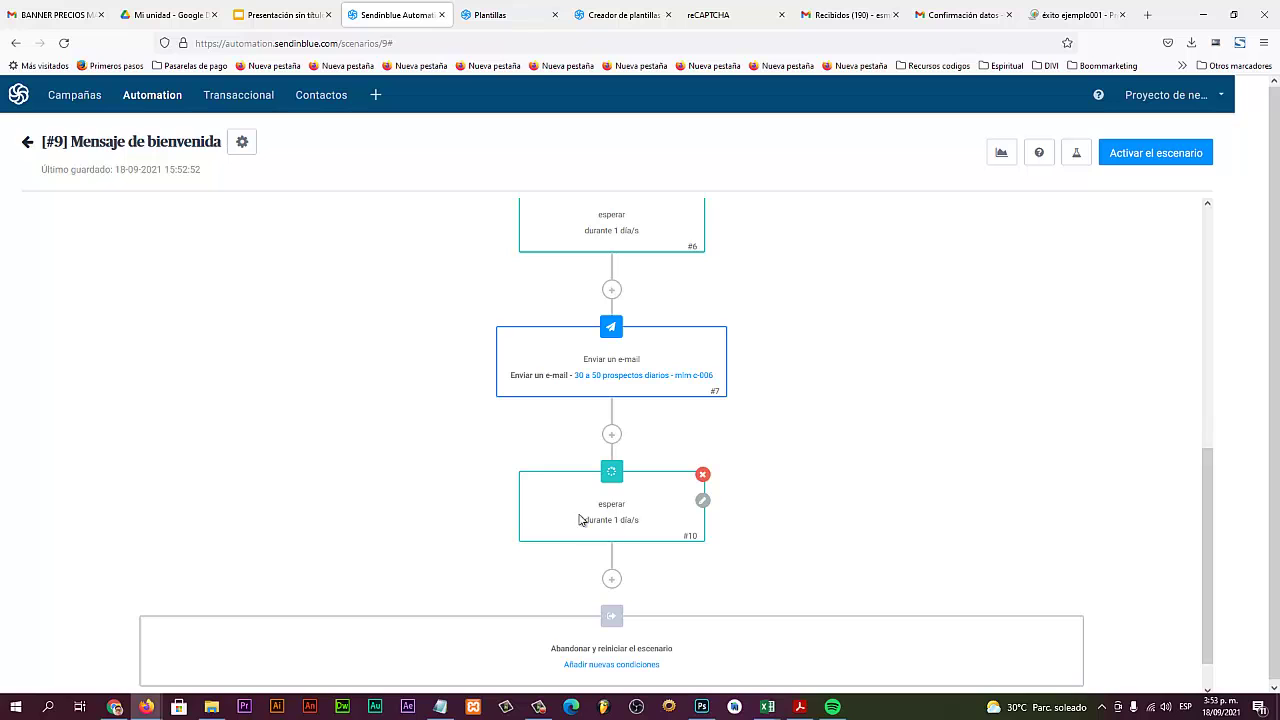
scroll(614, 520, down, 1)
click(610, 534)
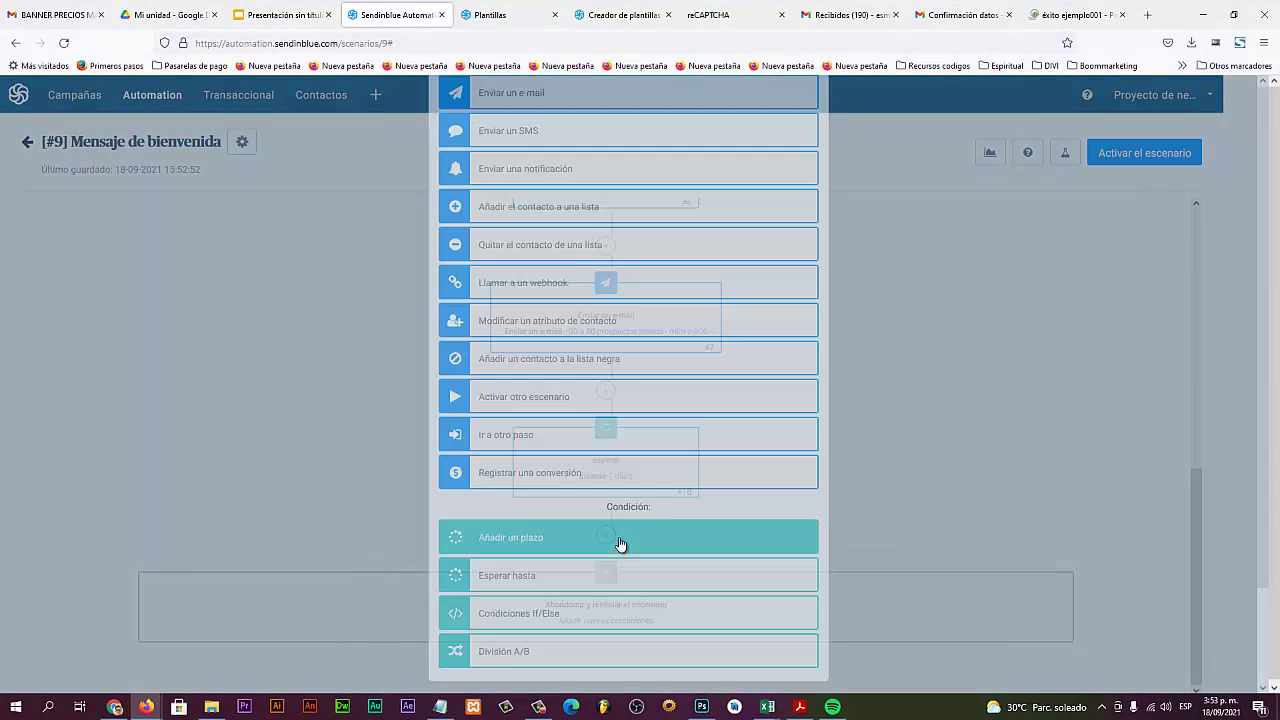
click(508, 196)
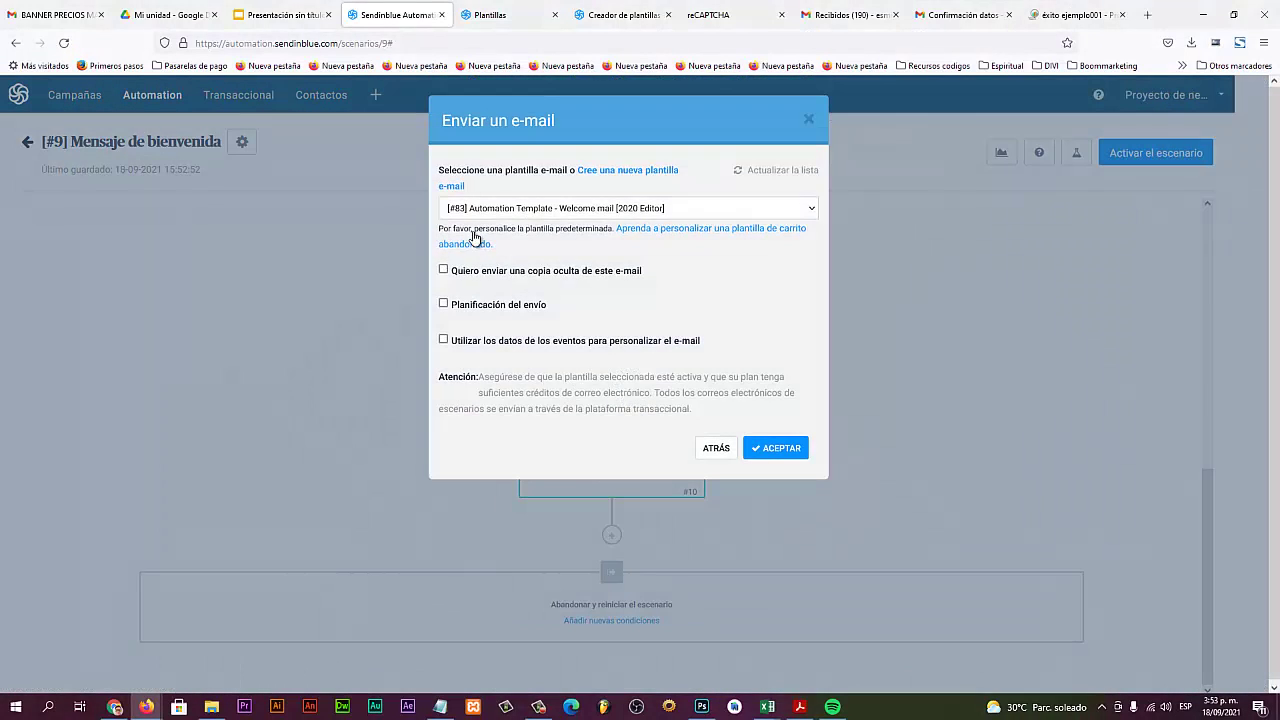
click(489, 212)
click(510, 378)
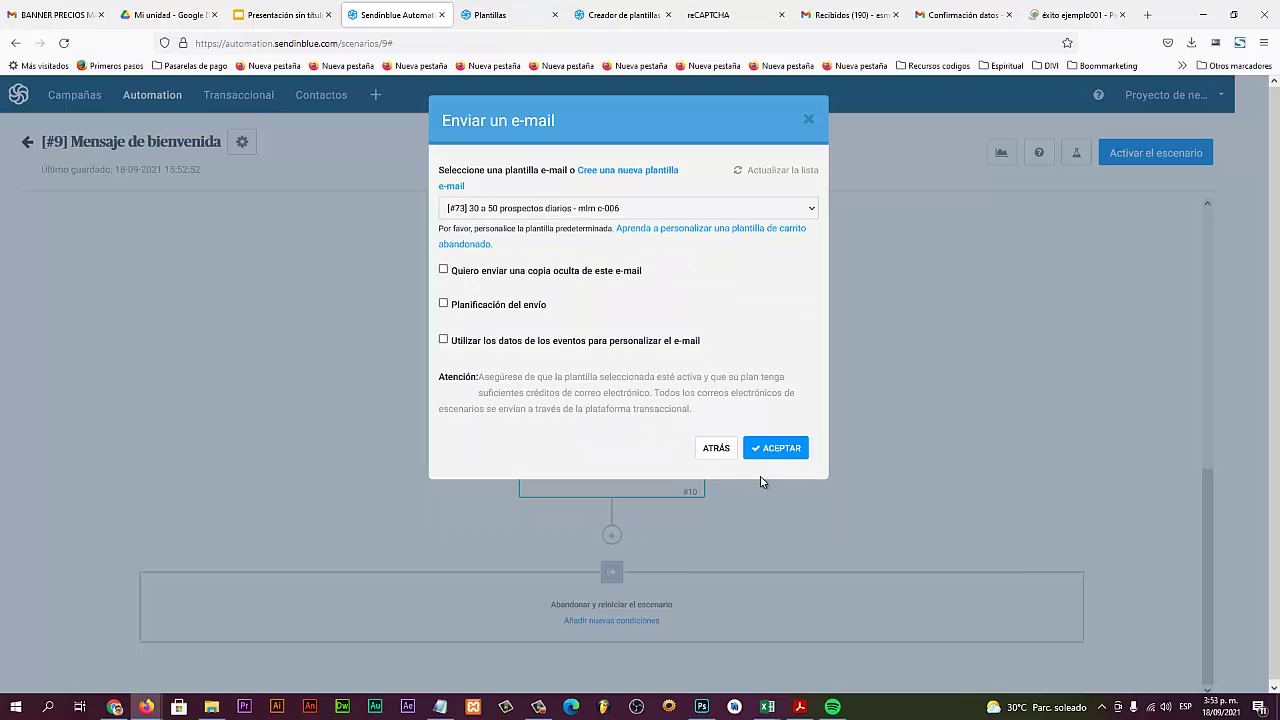
click(788, 455)
scroll(788, 461, down, 3)
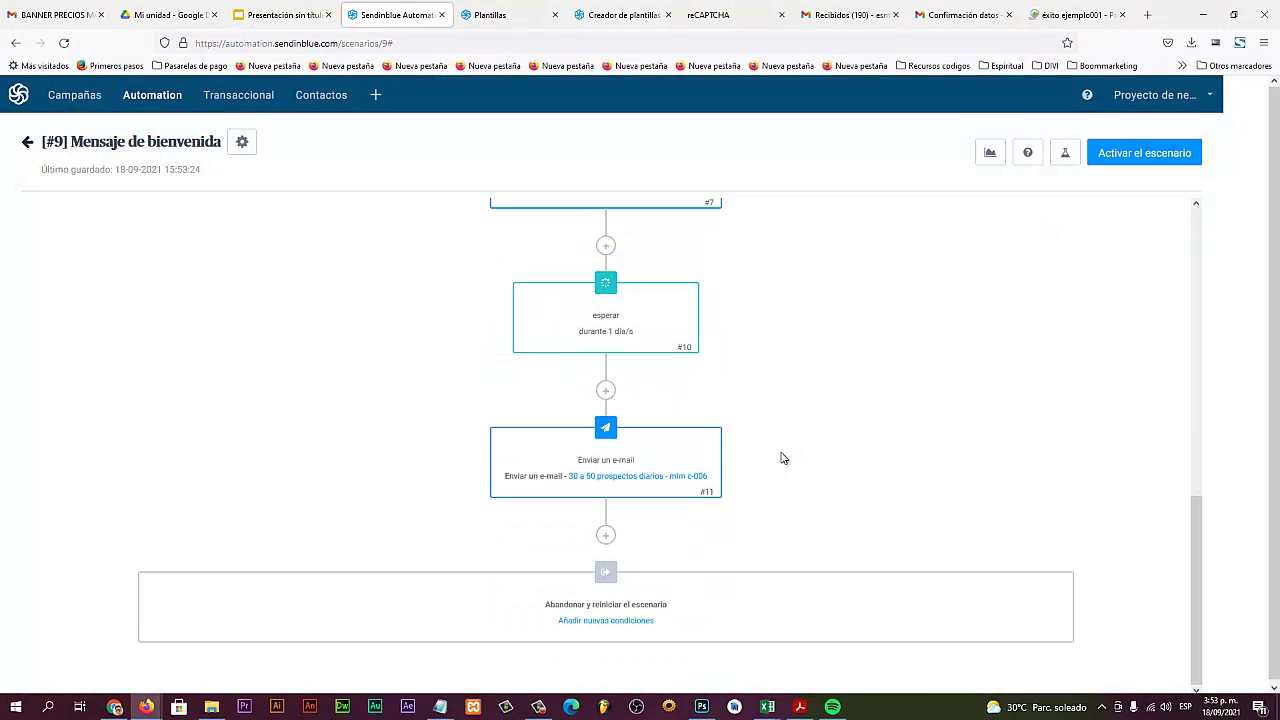
scroll(780, 454, up, 3)
scroll(780, 454, down, 3)
click(606, 535)
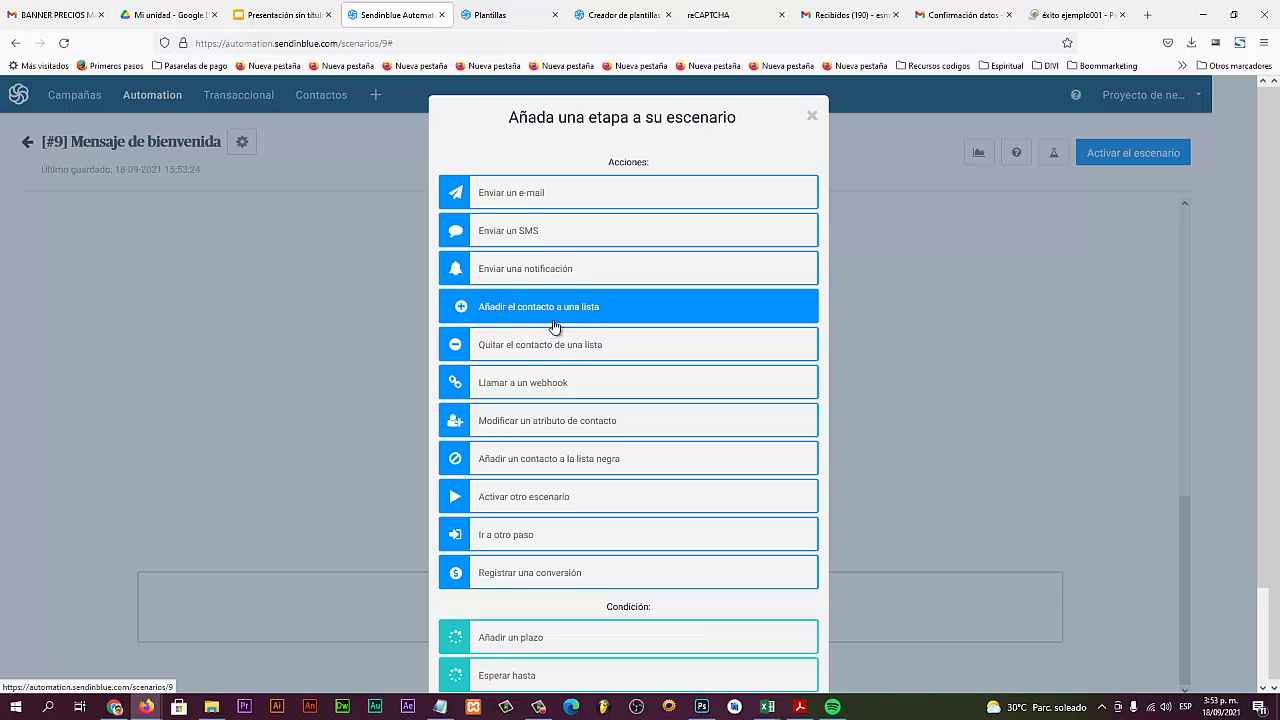
scroll(556, 330, down, 1)
scroll(580, 352, down, 1)
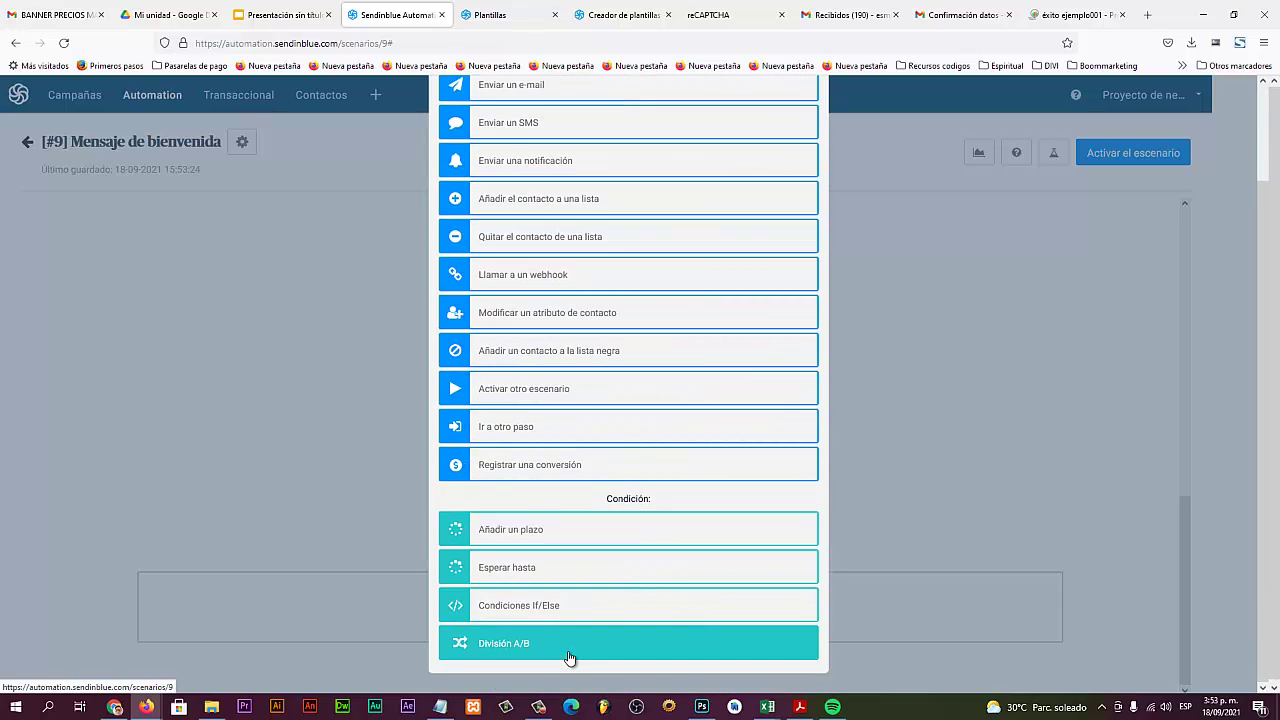
click(530, 536)
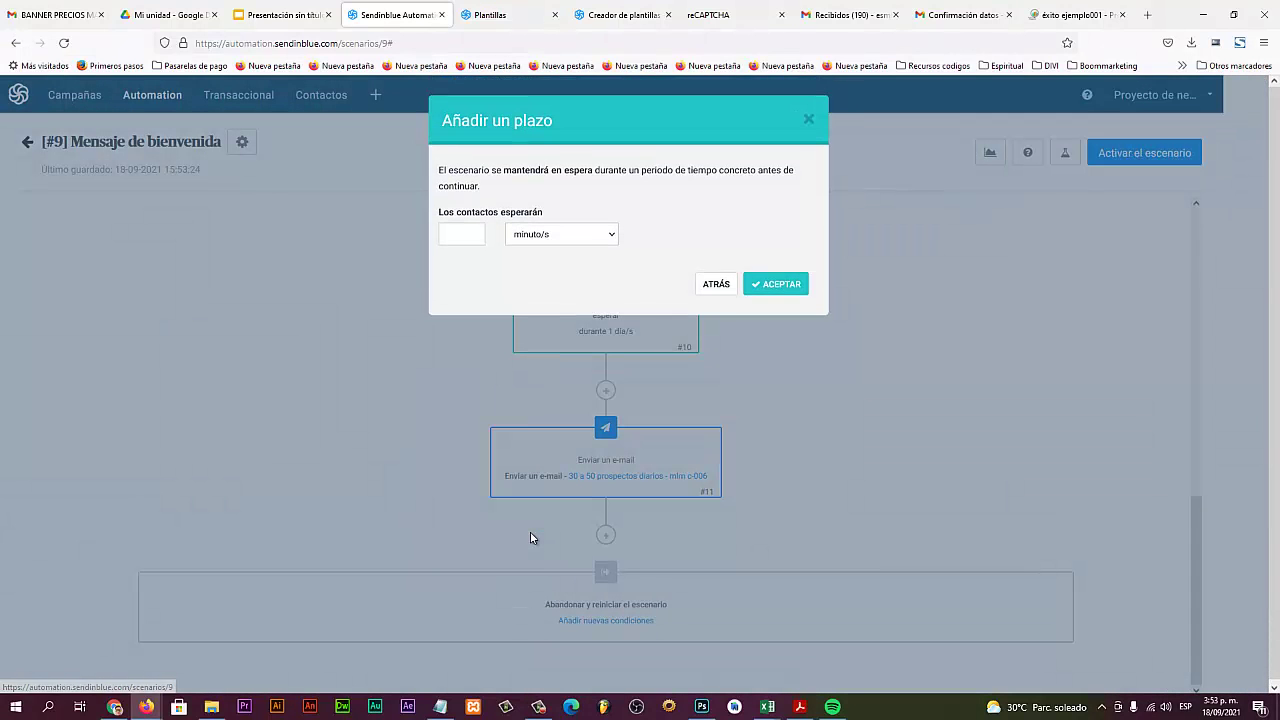
click(718, 285)
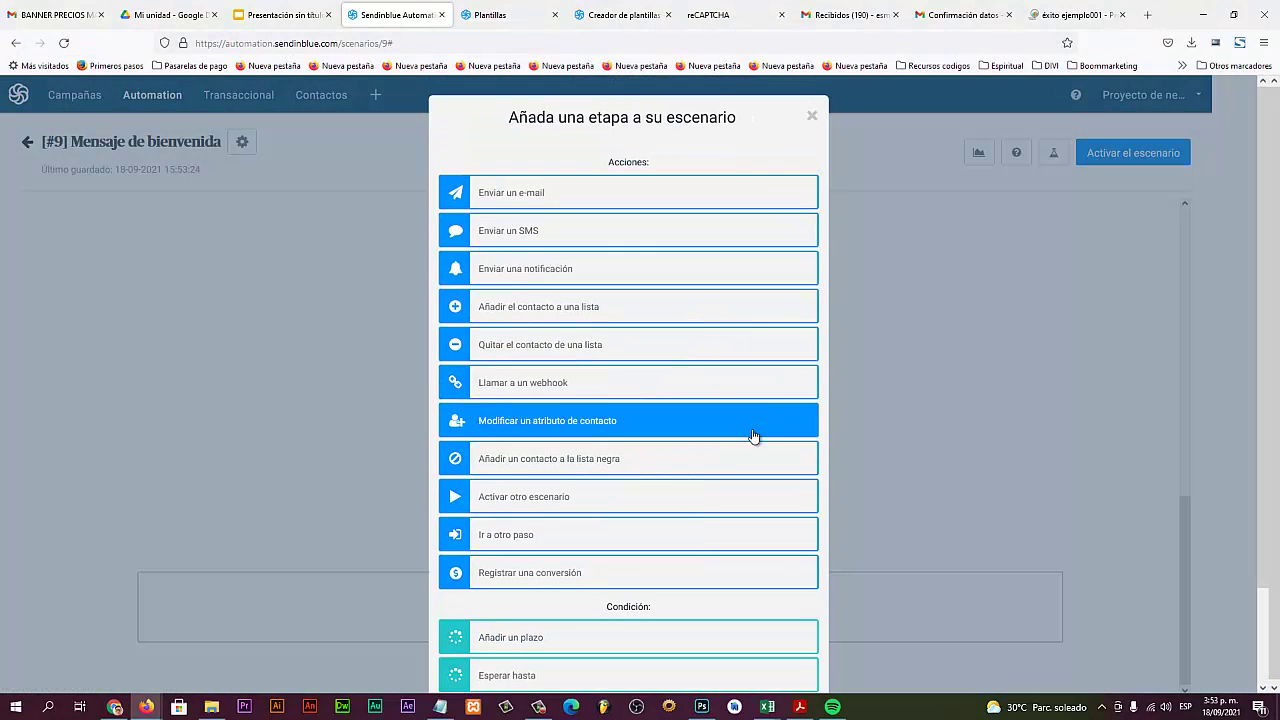
click(812, 117)
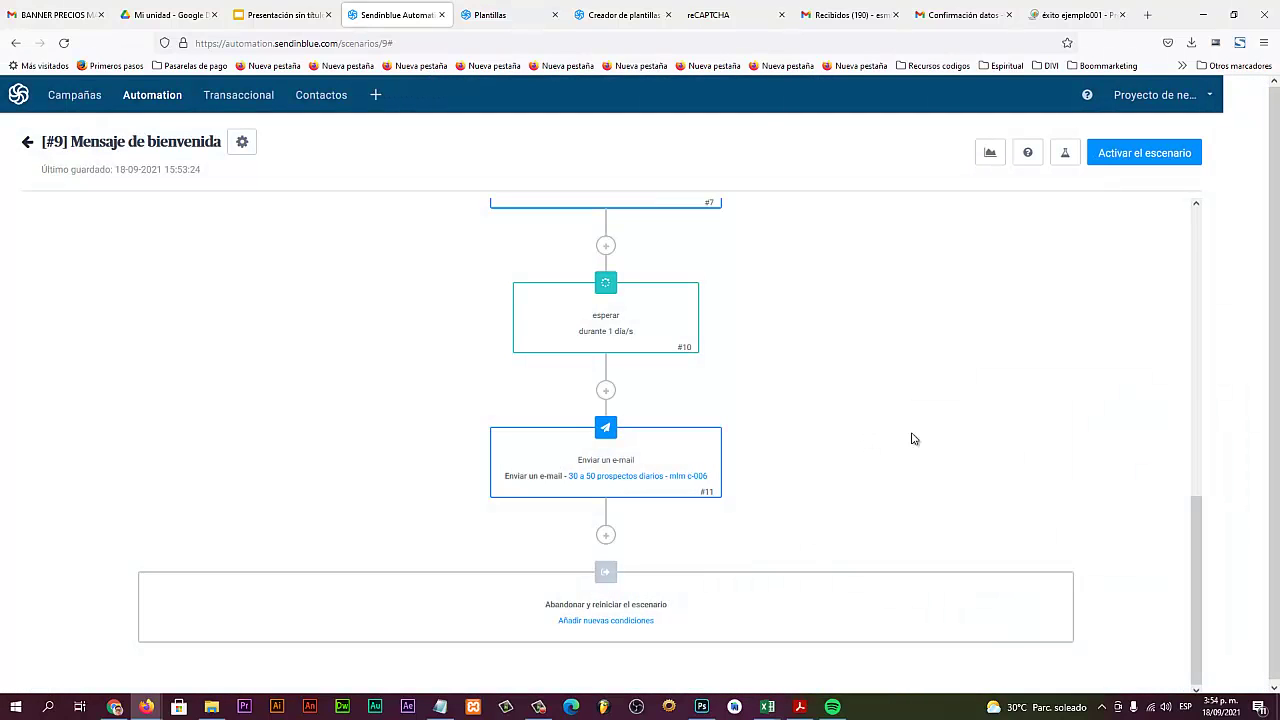
Step: Activate the finished Mensaje de bienvenida scenario
scroll(985, 440, up, 3)
scroll(1005, 395, up, 3)
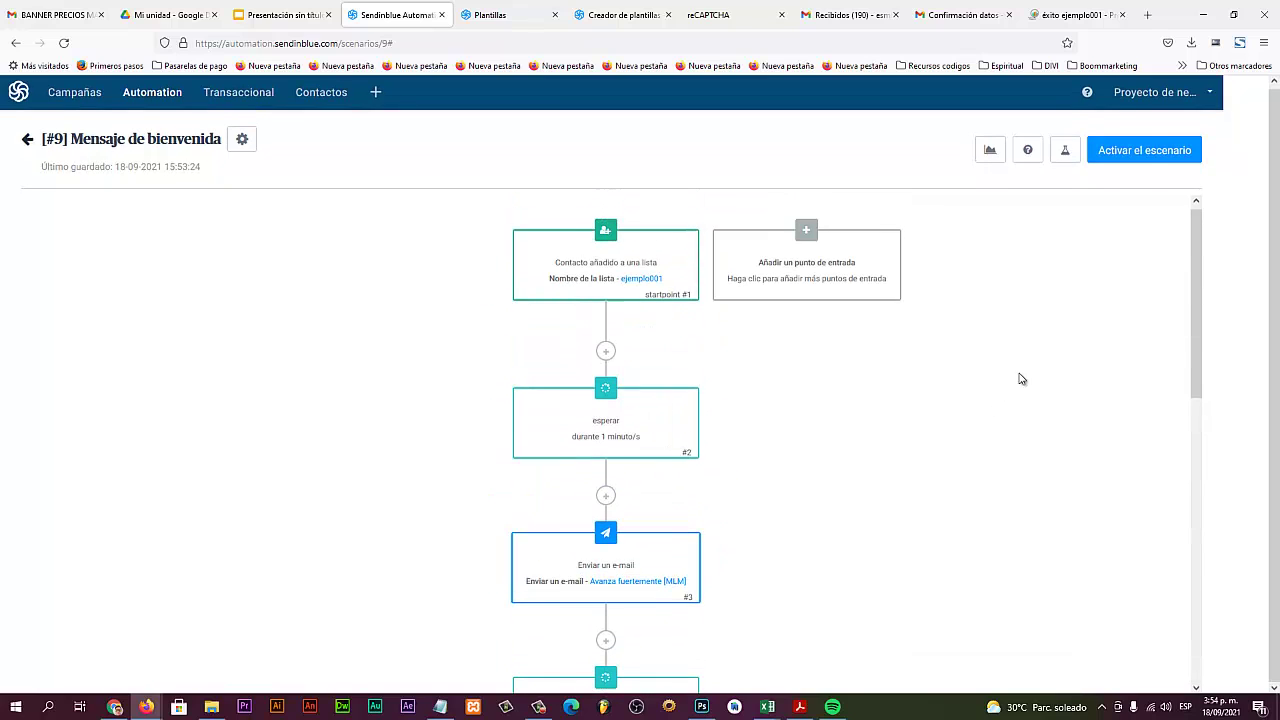
click(1148, 155)
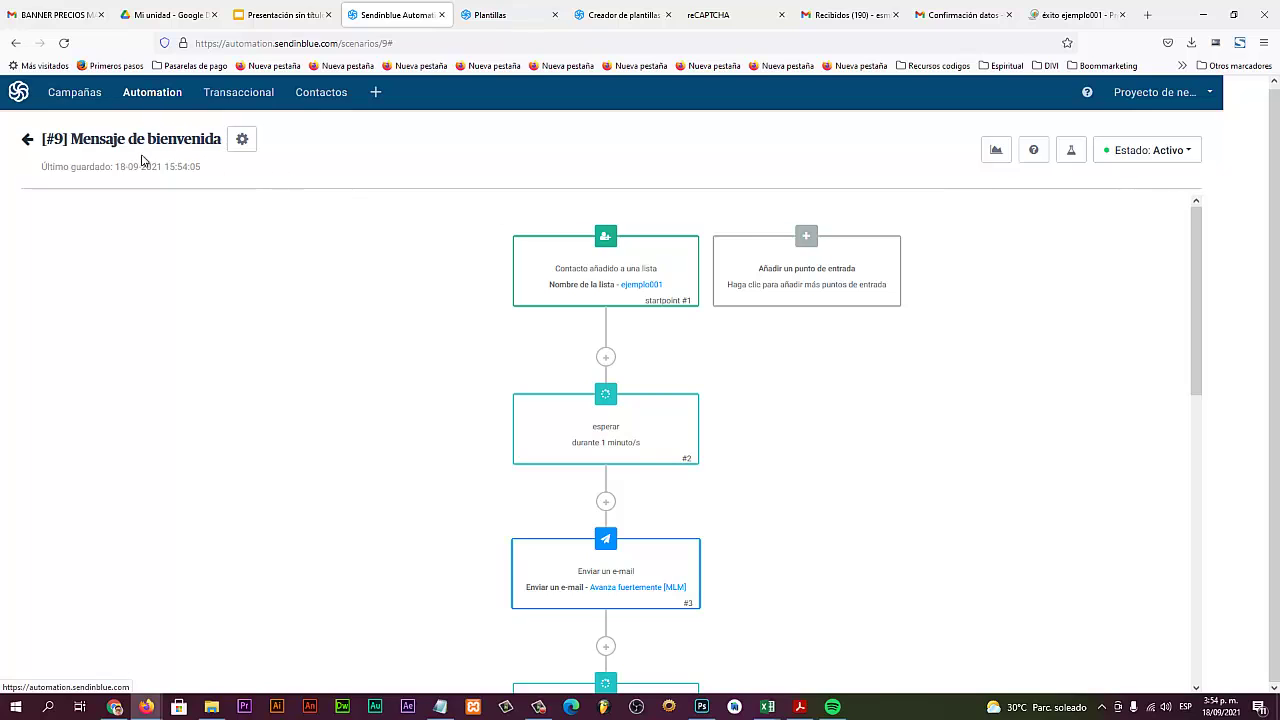
Step: Reopen the Mensaje de bienvenida scenario for editing from the scenario list and rename it ejemplo 001
click(215, 142)
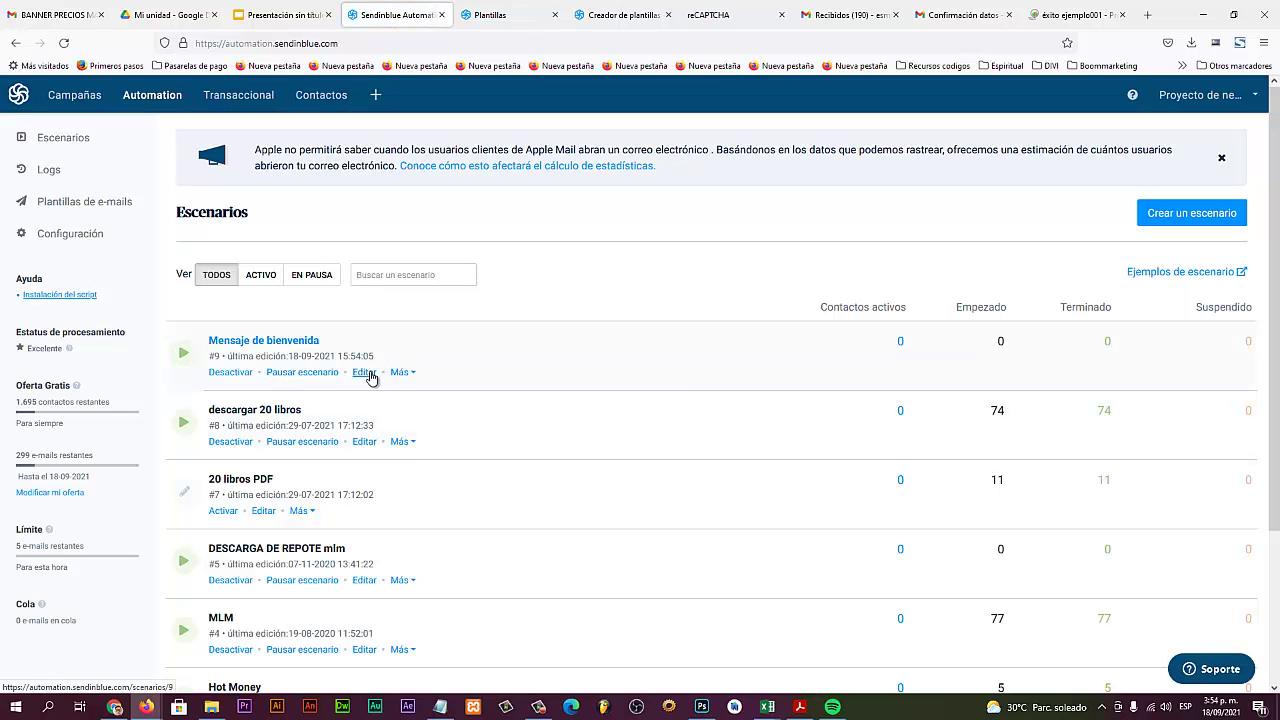
click(366, 373)
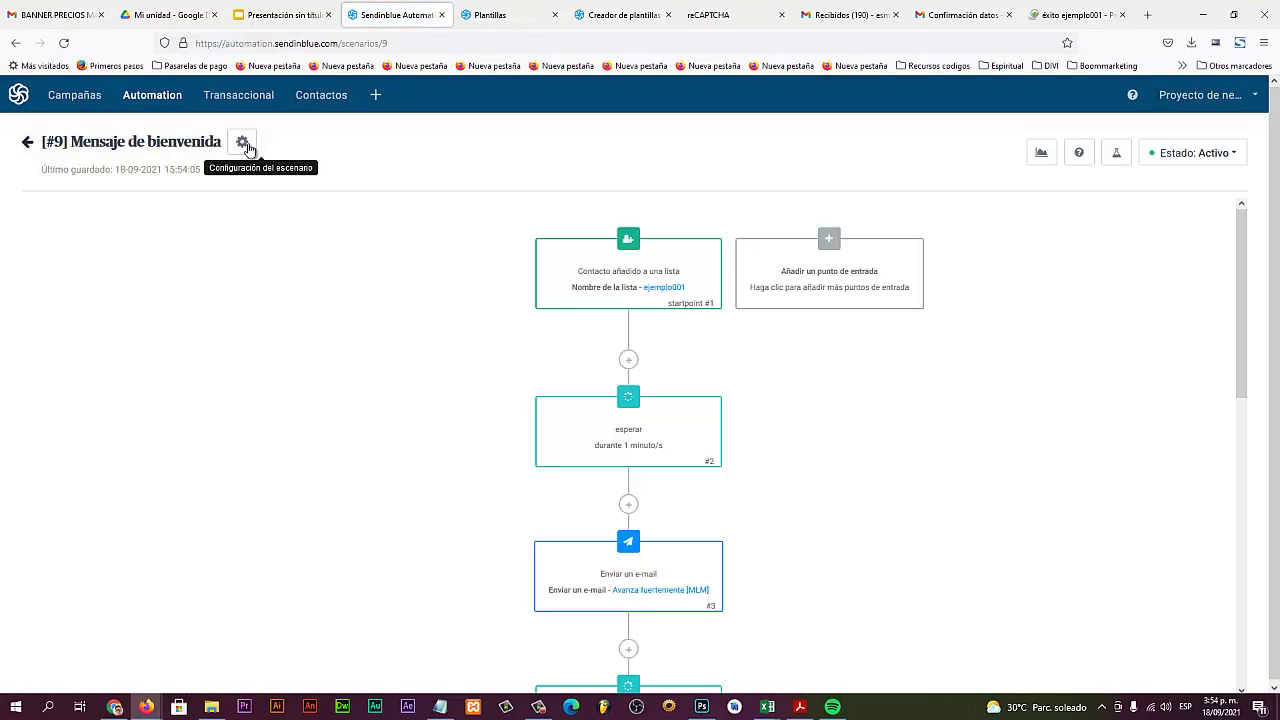
click(243, 143)
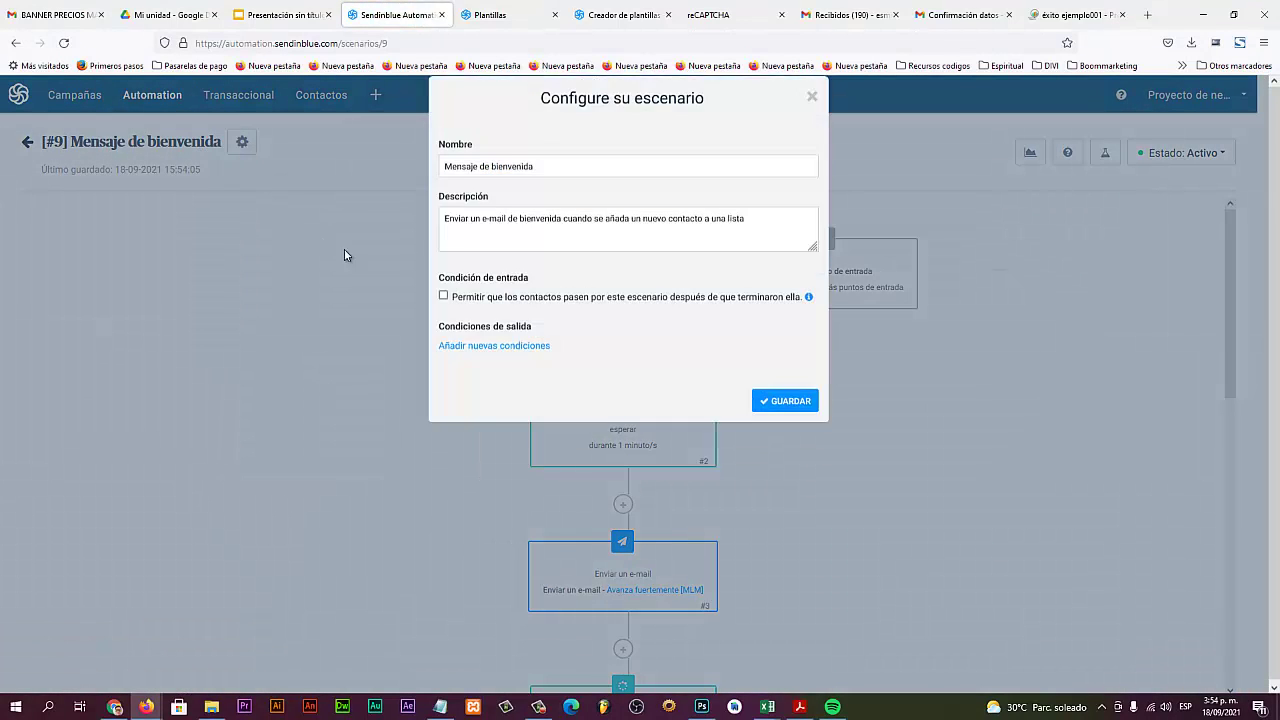
drag(538, 186, 437, 185)
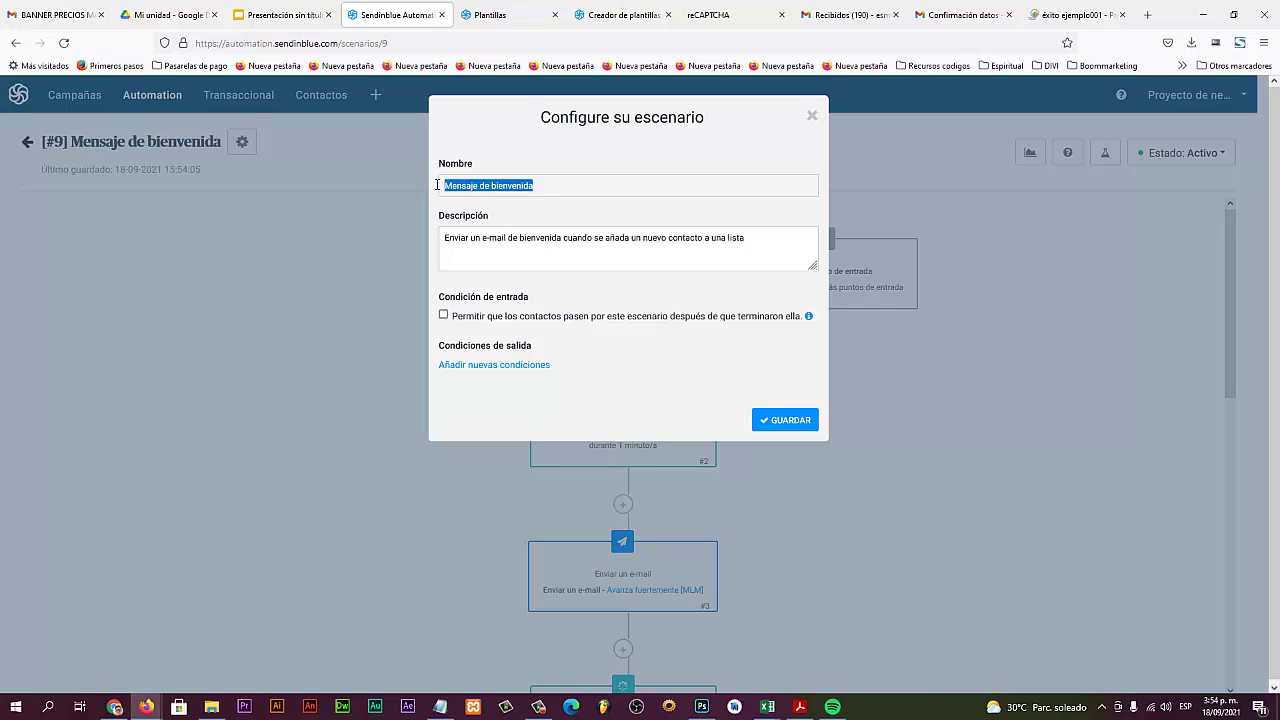
text(ejemplo 001)
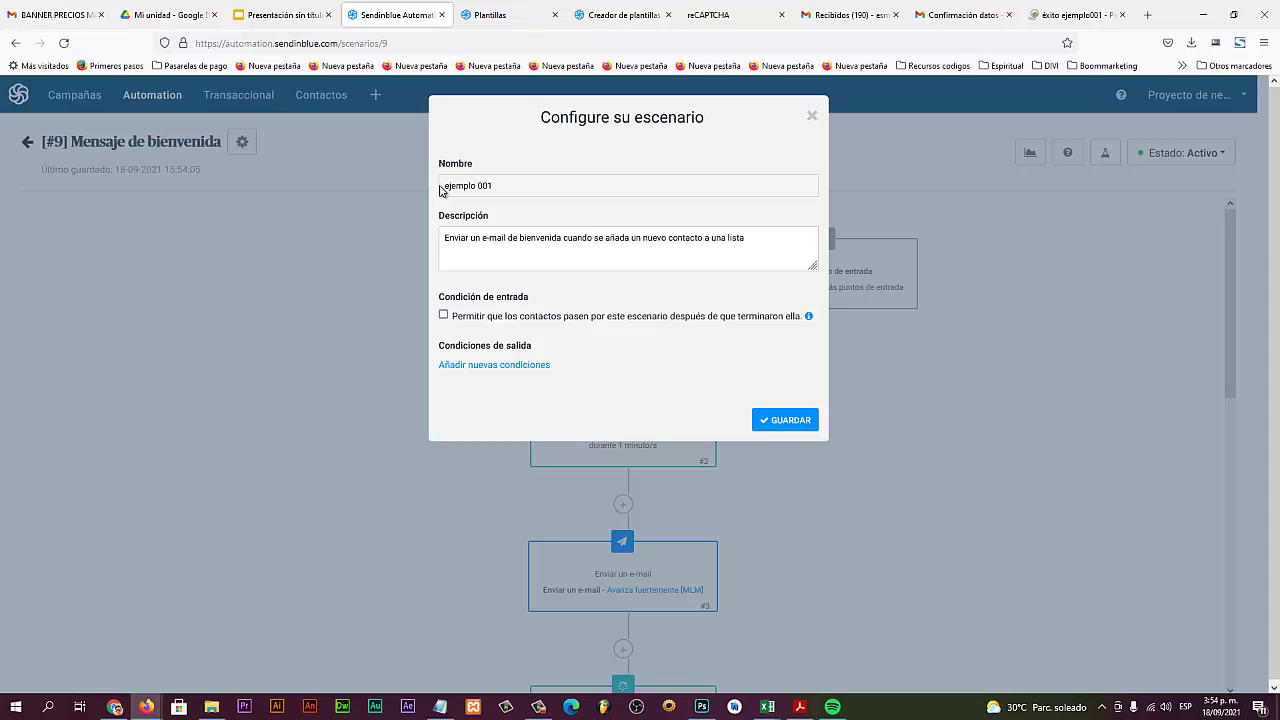
click(771, 415)
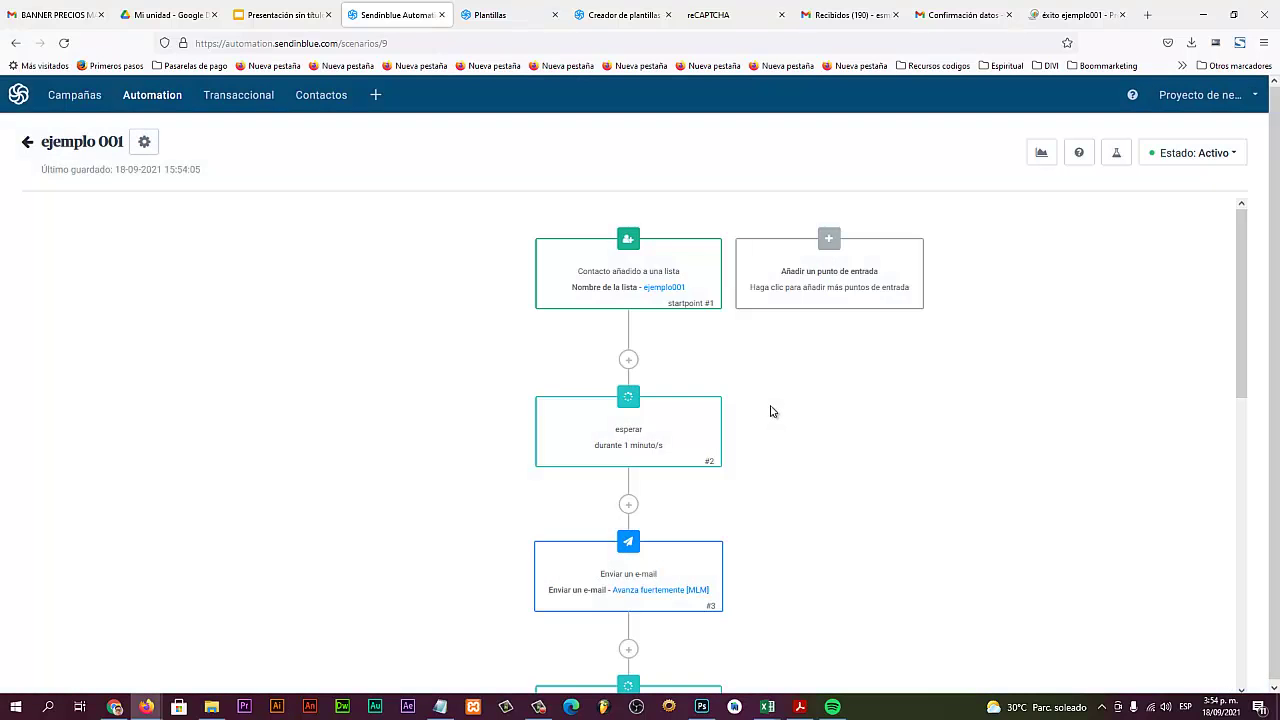
Step: Return to the scenario list and look over the ejemplo 001 entry among the other scenarios
click(27, 144)
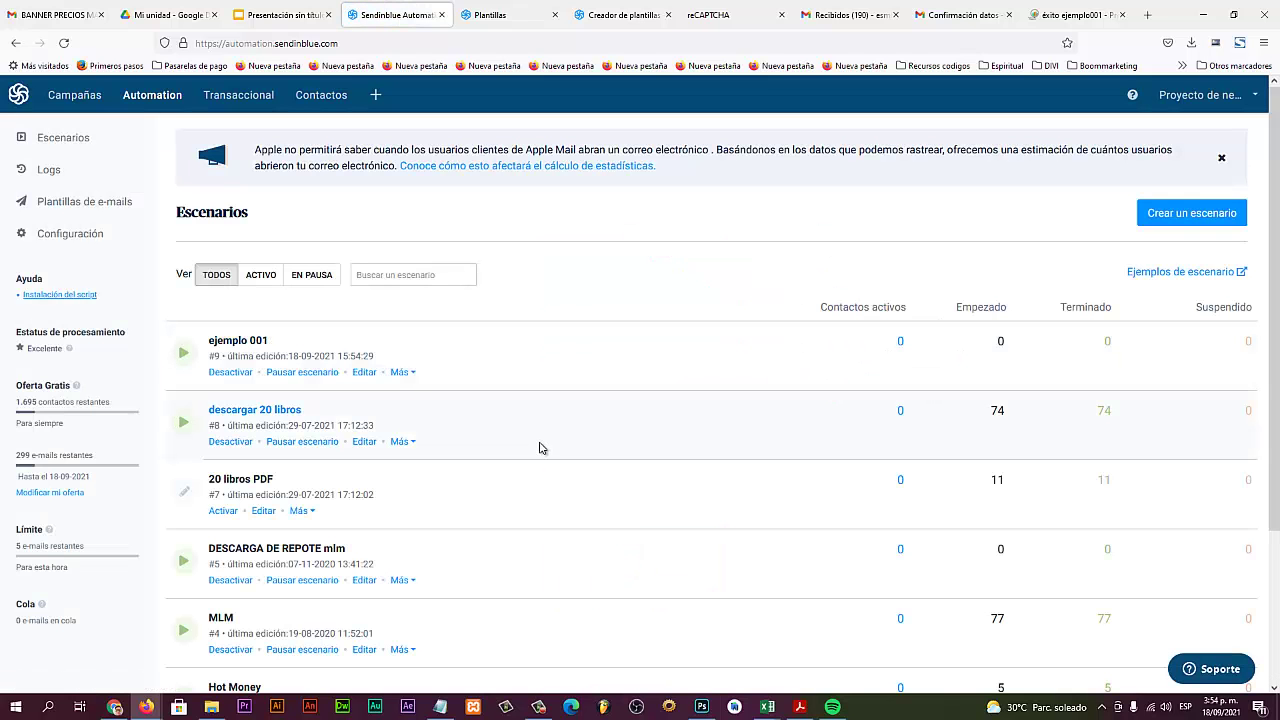
scroll(539, 447, down, 1)
scroll(539, 447, up, 1)
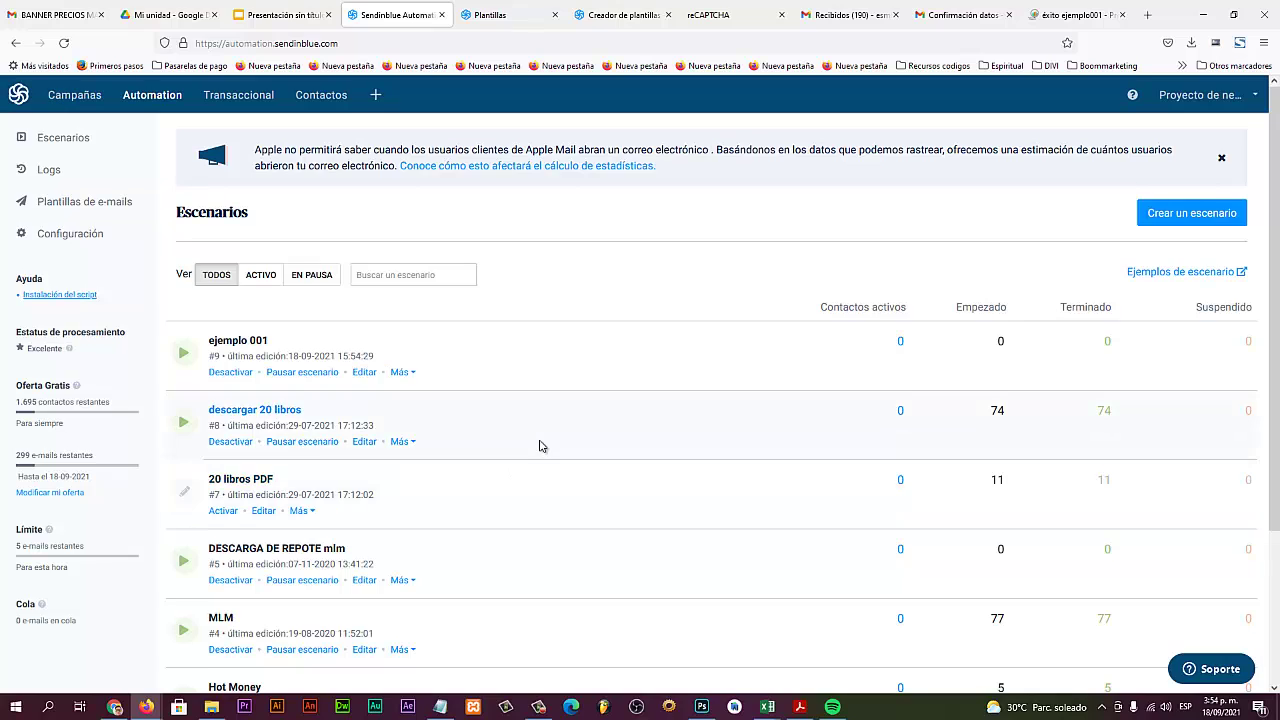